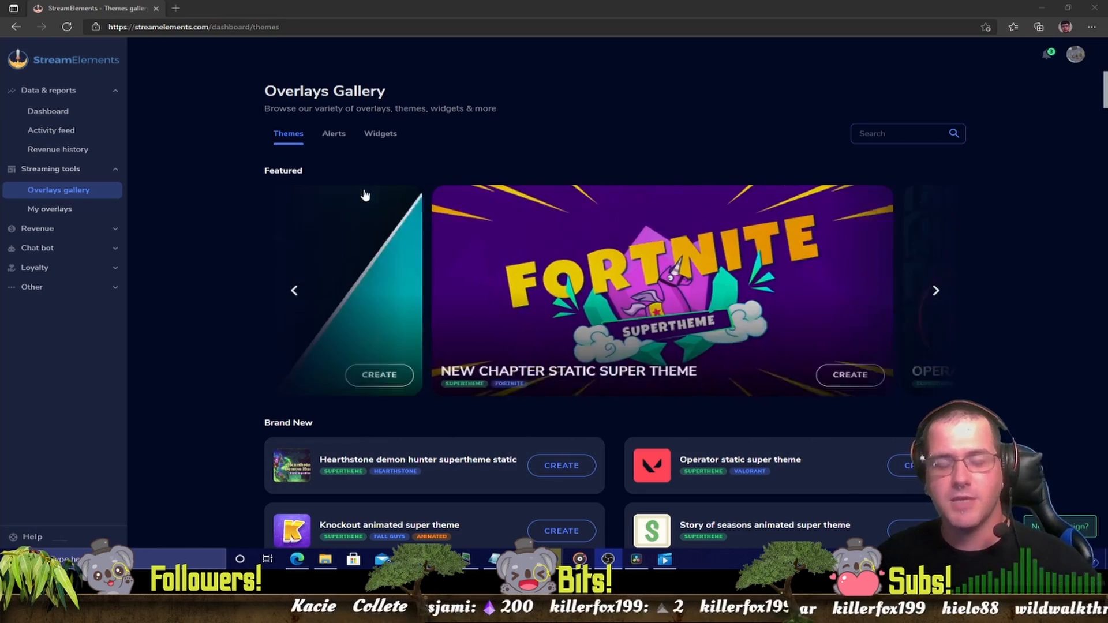
# Create the Red lines animated super theme from the themes gallery and close its list of scene links
pyautogui.scroll(-10, 449, 245)
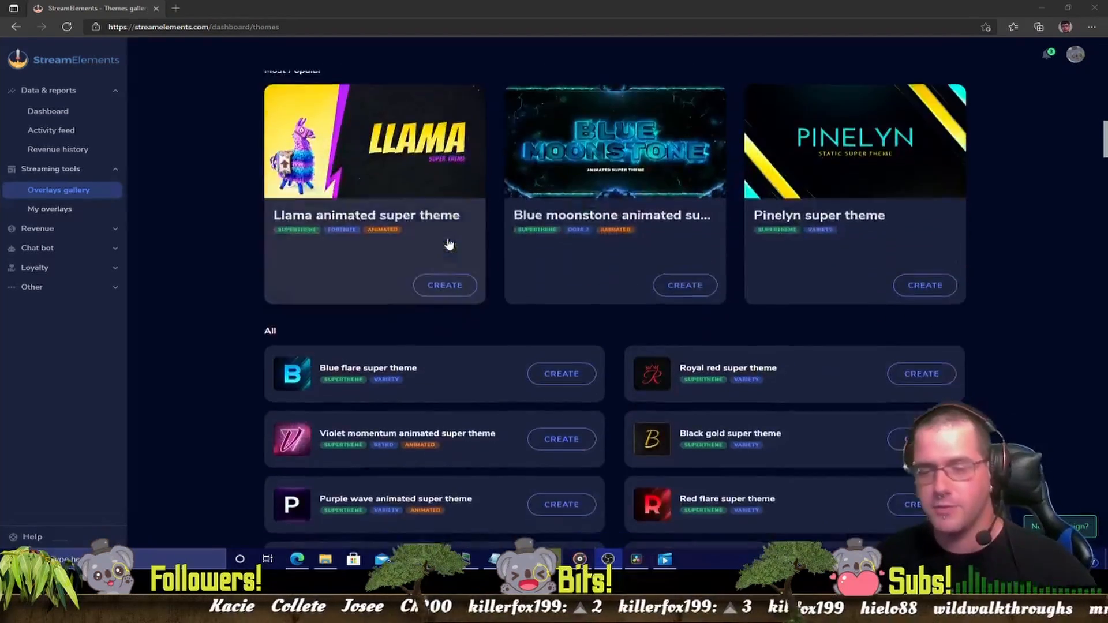
pyautogui.scroll(-8, 461, 247)
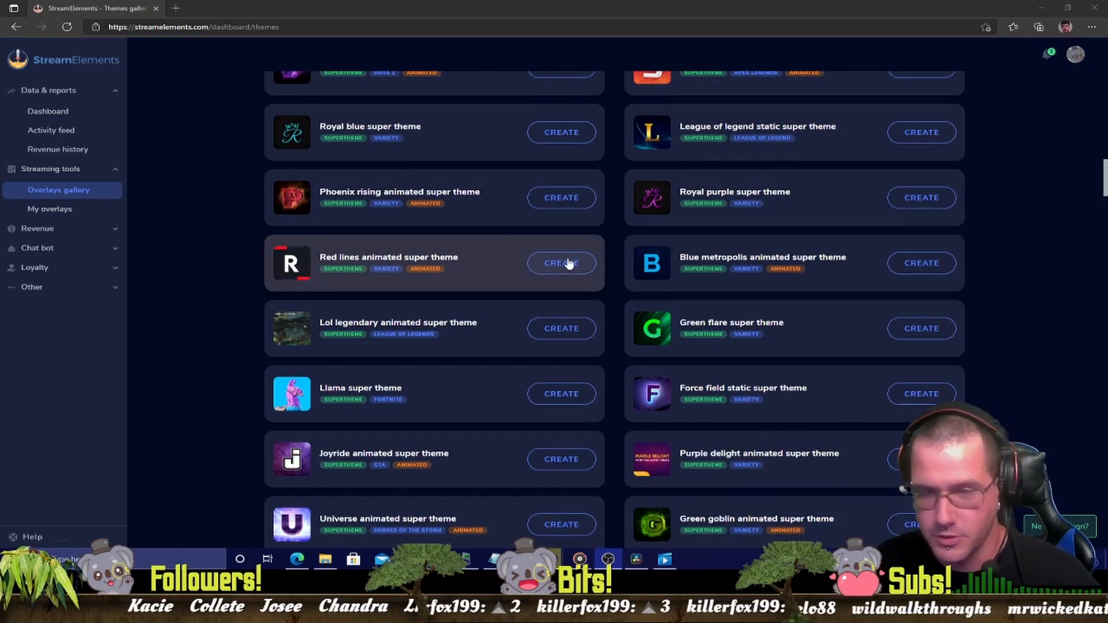
pyautogui.click(567, 264)
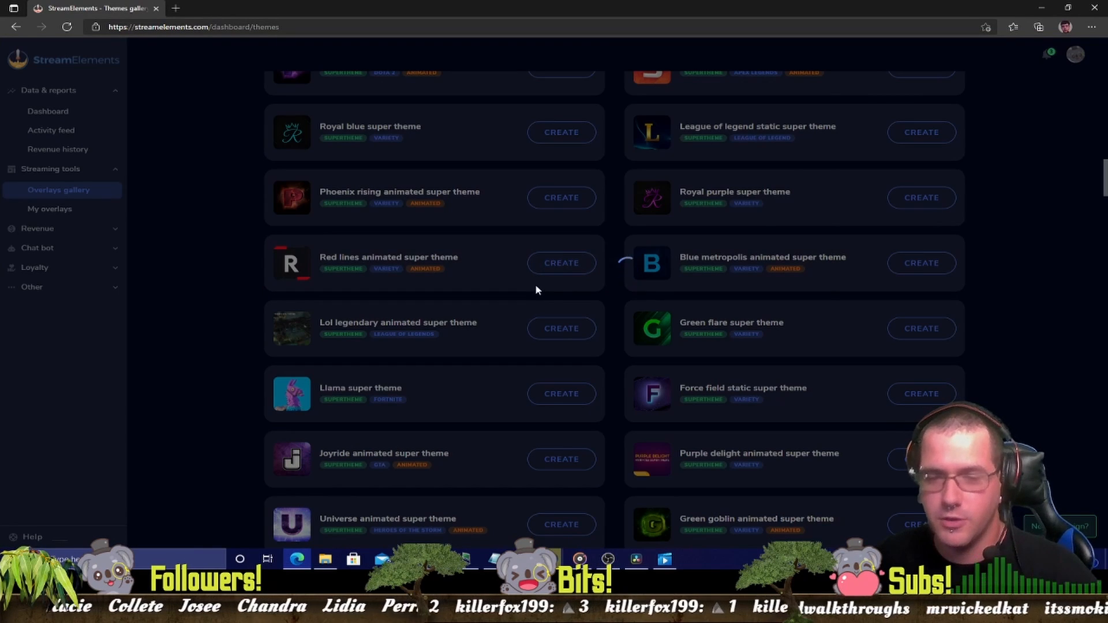
pyautogui.click(726, 437)
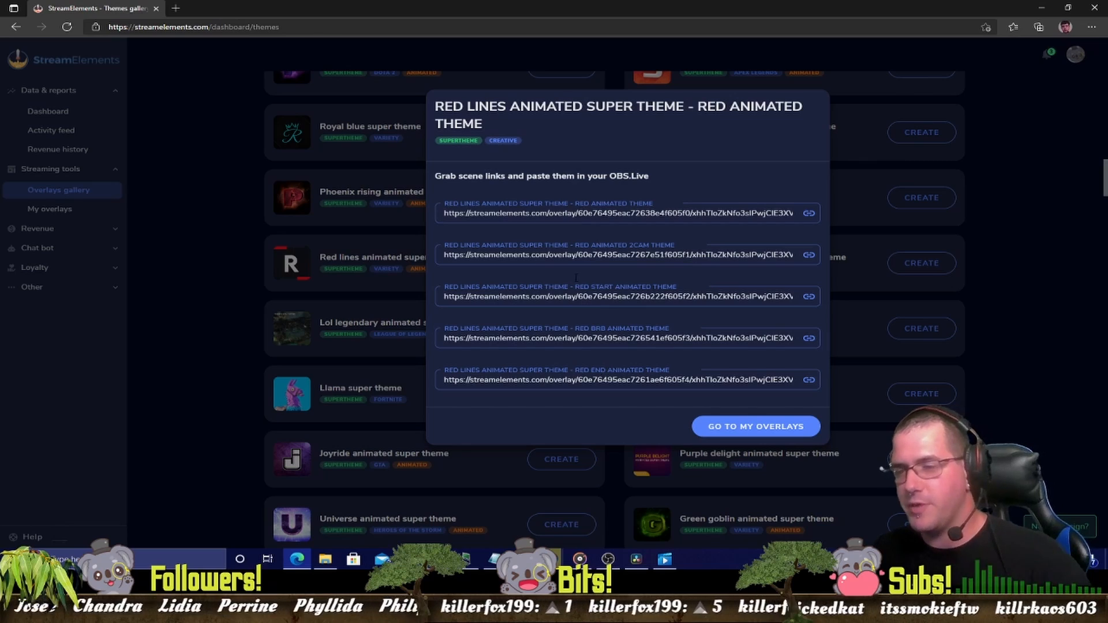
pyautogui.click(1021, 198)
# Look through the alerts offered in the Overlays Gallery, from brand new ones to the full list
pyautogui.scroll(8, 872, 262)
pyautogui.scroll(10, 611, 265)
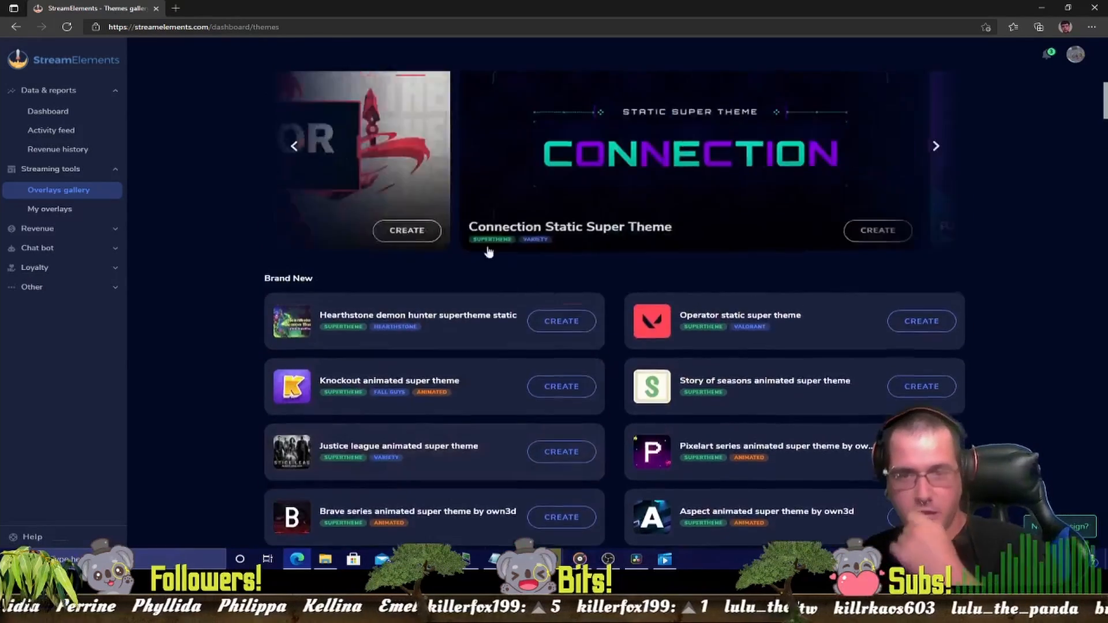
pyautogui.click(334, 134)
pyautogui.scroll(-10, 512, 313)
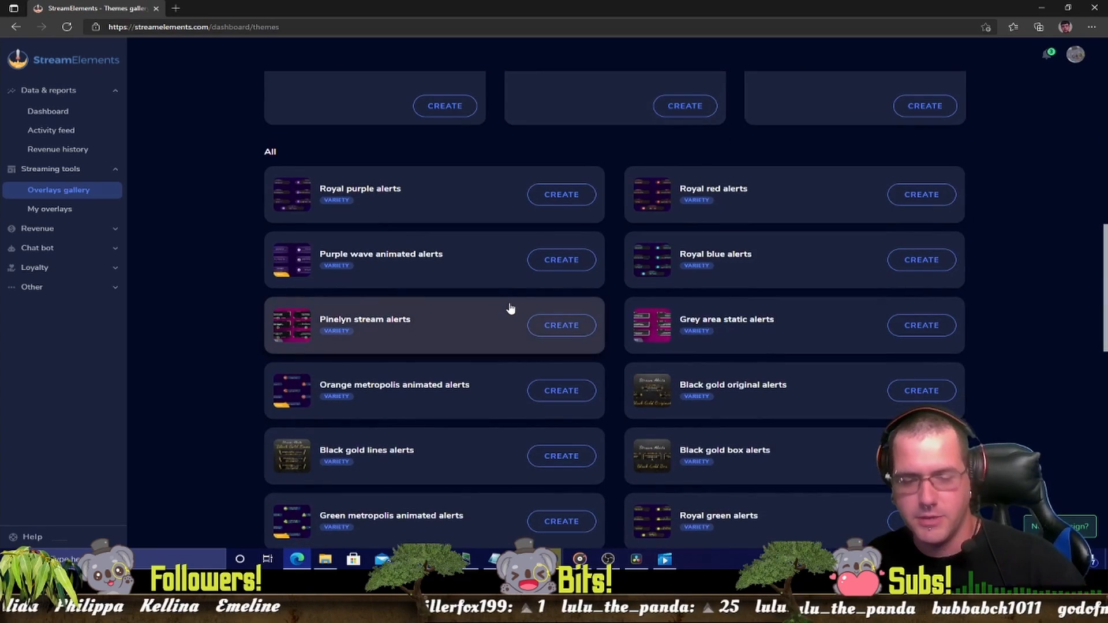
pyautogui.scroll(10, 510, 309)
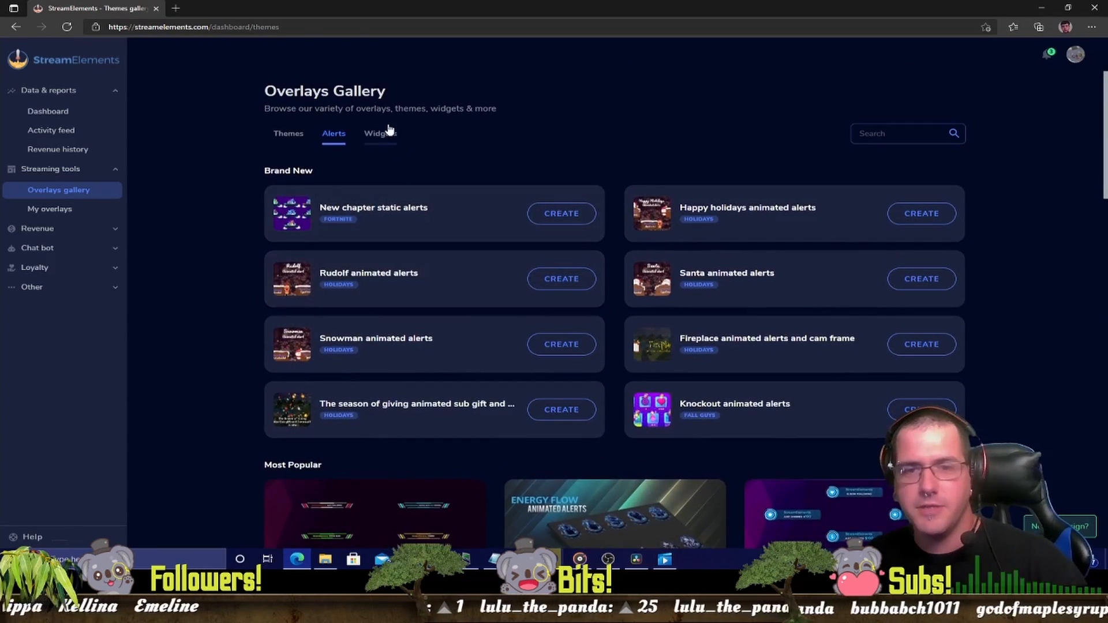
# Look through the widgets offered in the Overlays Gallery, down to the end of the list
pyautogui.click(389, 131)
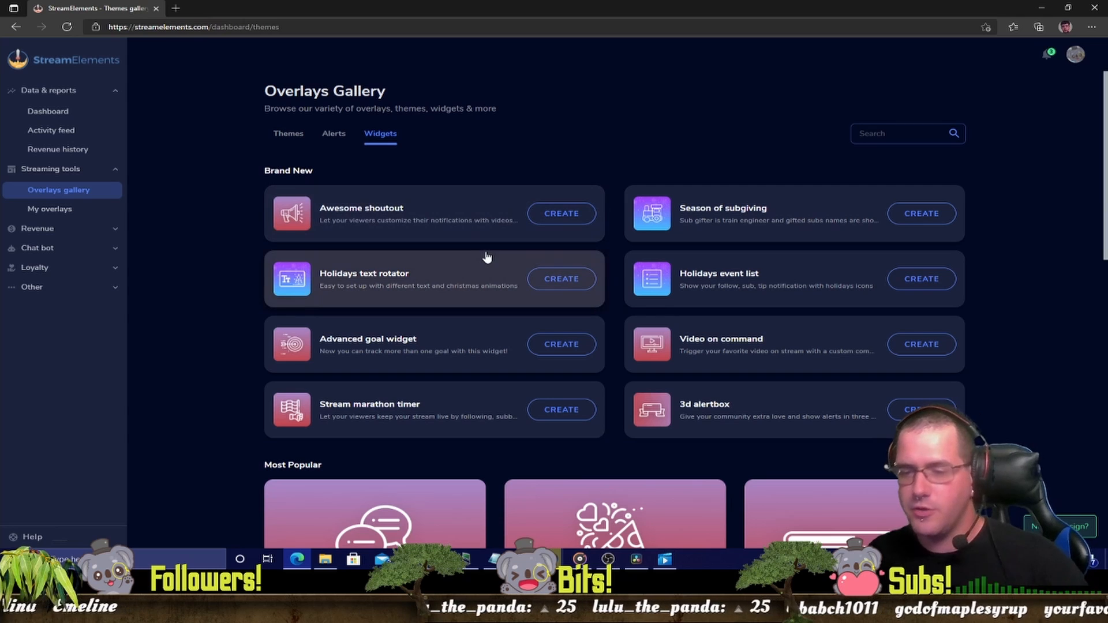
pyautogui.scroll(-15, 487, 257)
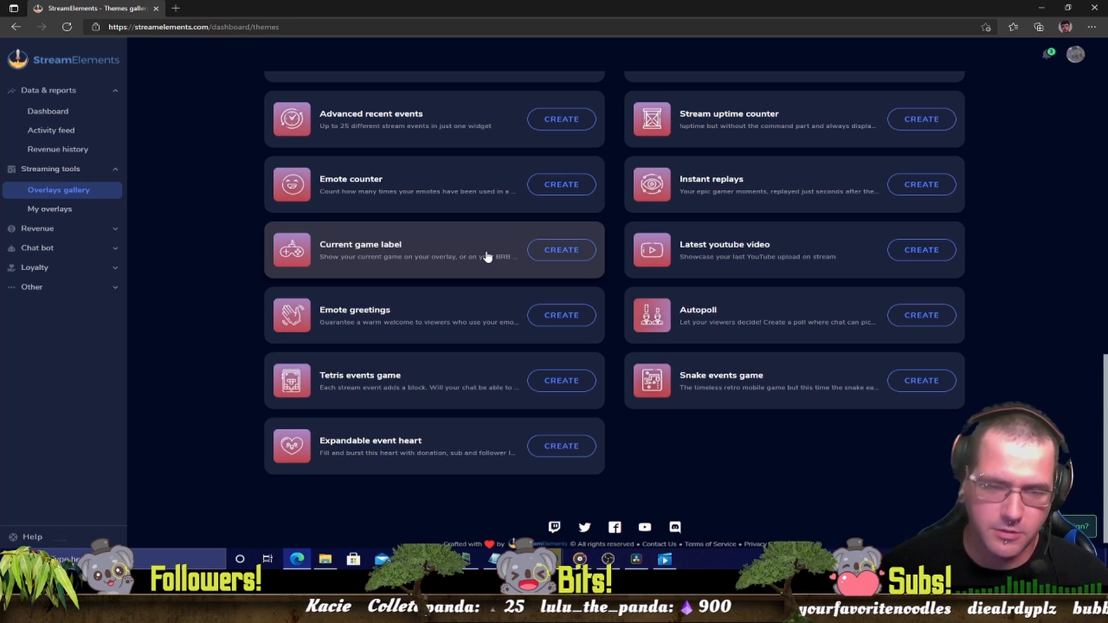
pyautogui.scroll(8, 487, 256)
pyautogui.scroll(3, 487, 256)
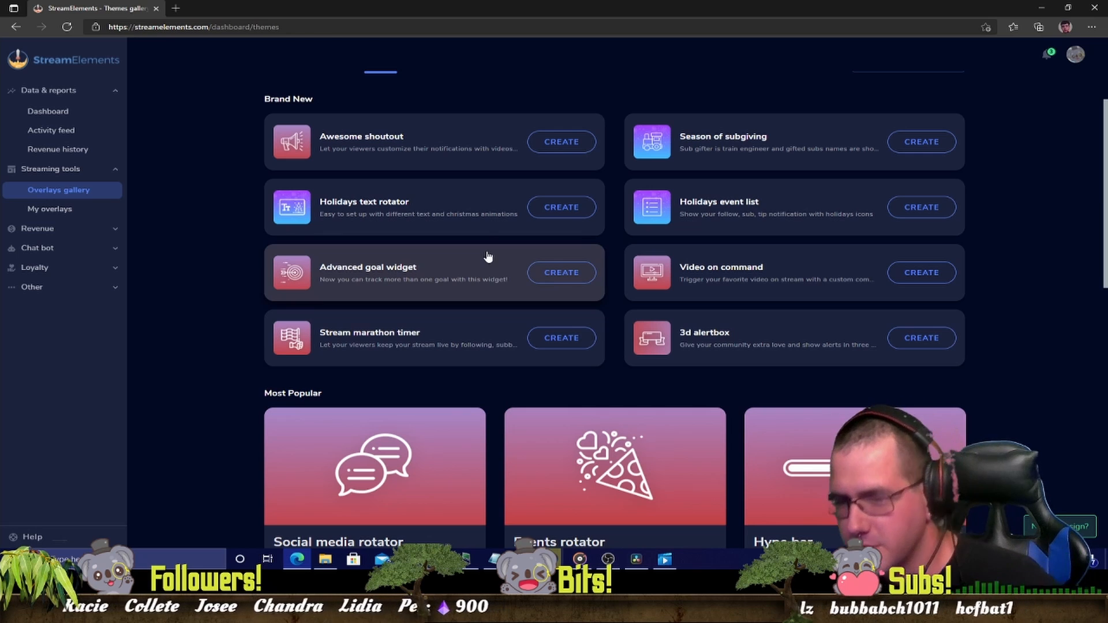
pyautogui.scroll(2, 488, 256)
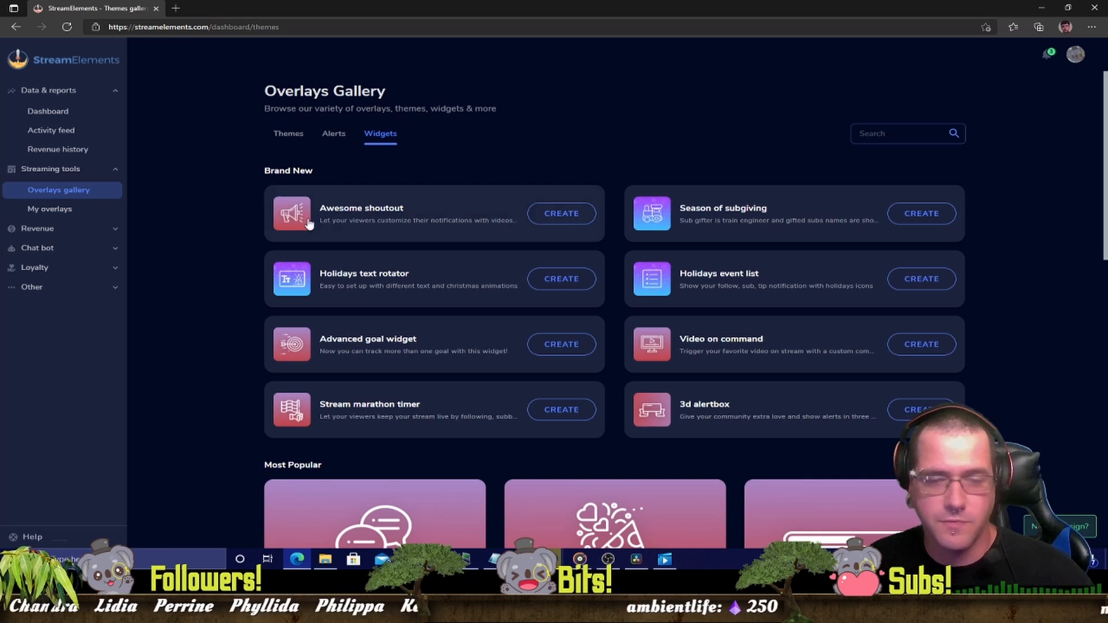
pyautogui.scroll(-2, 316, 219)
pyautogui.scroll(2, 298, 199)
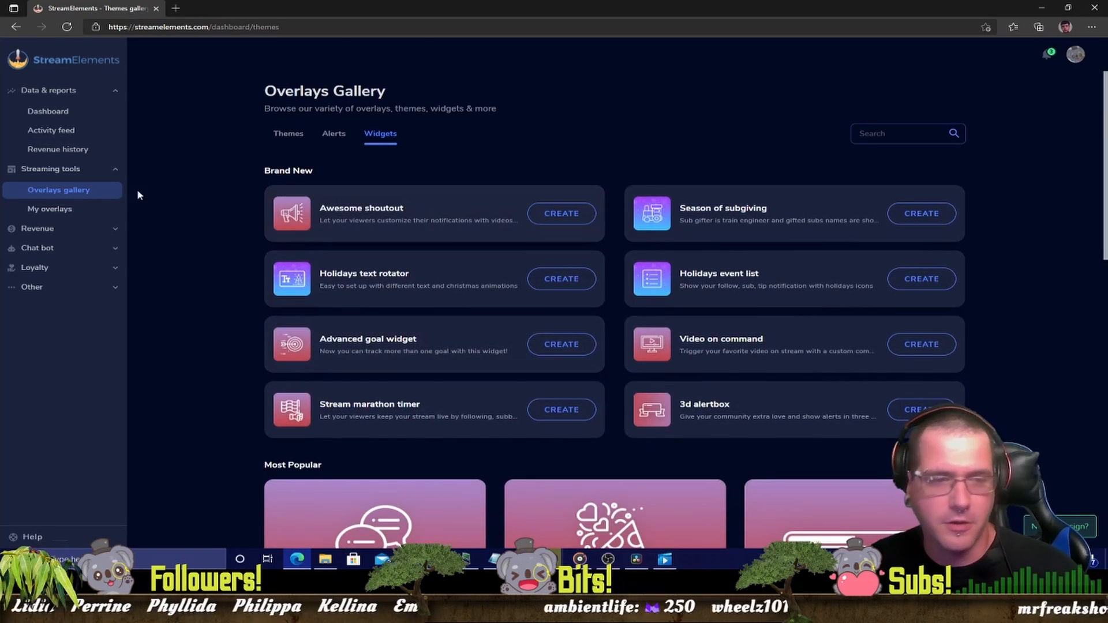
# Show the Chat bot tools in the navigation and return to the gallery's themes
pyautogui.click(61, 253)
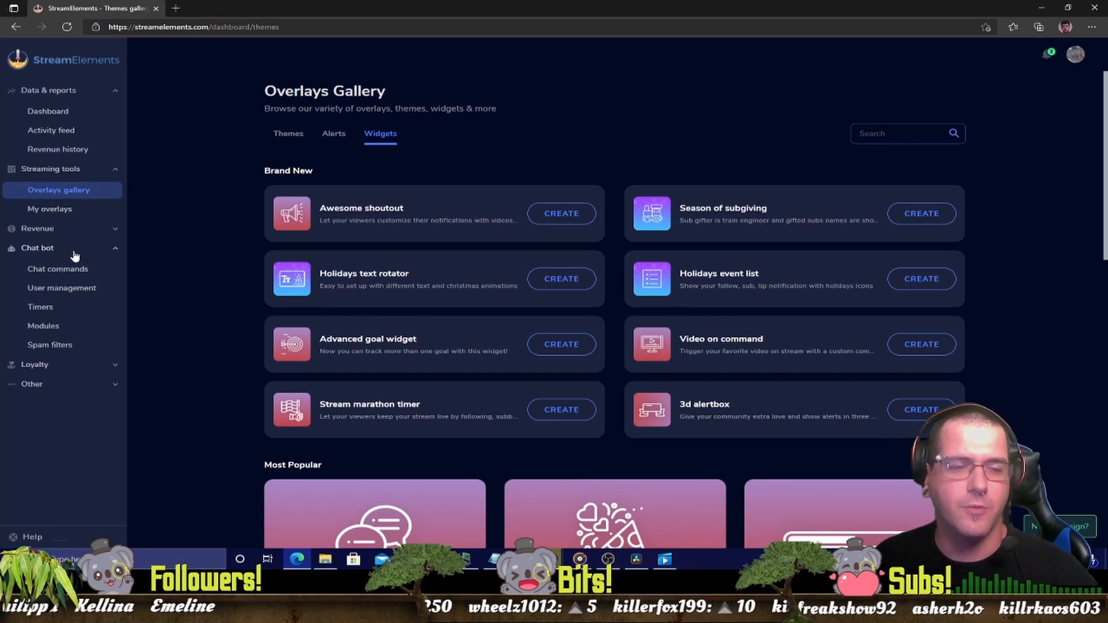
pyautogui.click(74, 255)
pyautogui.click(74, 254)
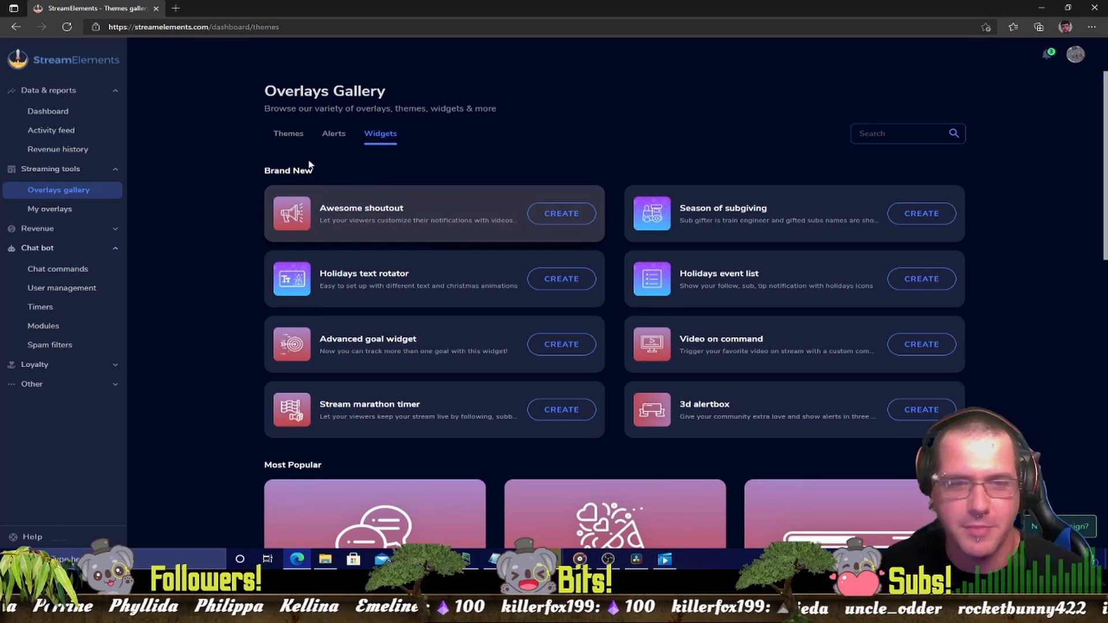
pyautogui.click(283, 134)
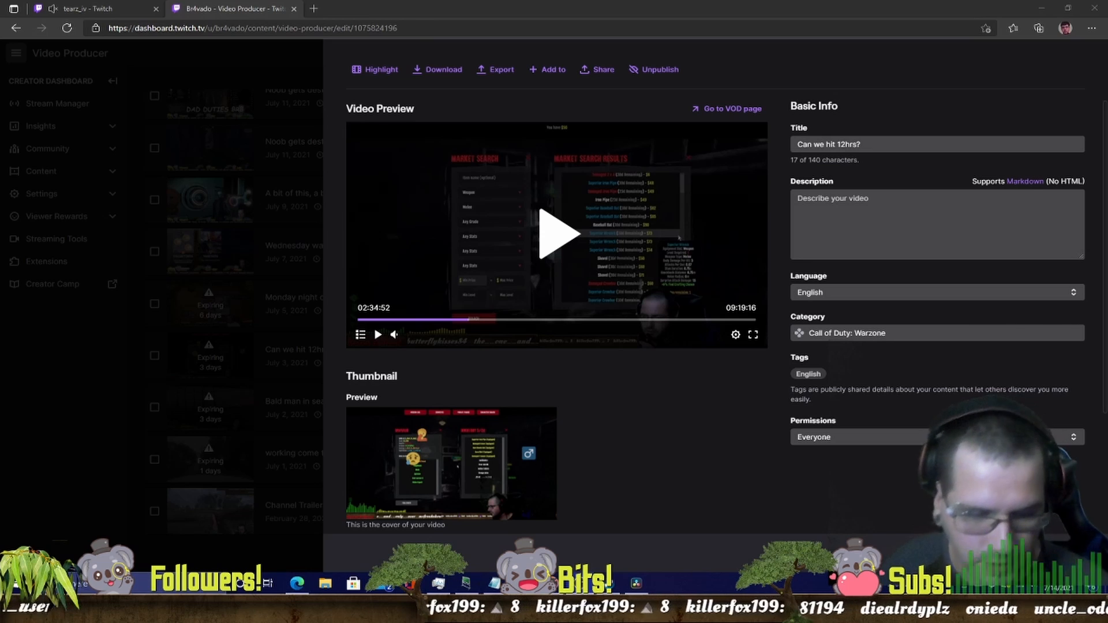
# Find the Snipping Tool through the Windows search and launch it over the Twitch Video Producer page
pyautogui.click(126, 584)
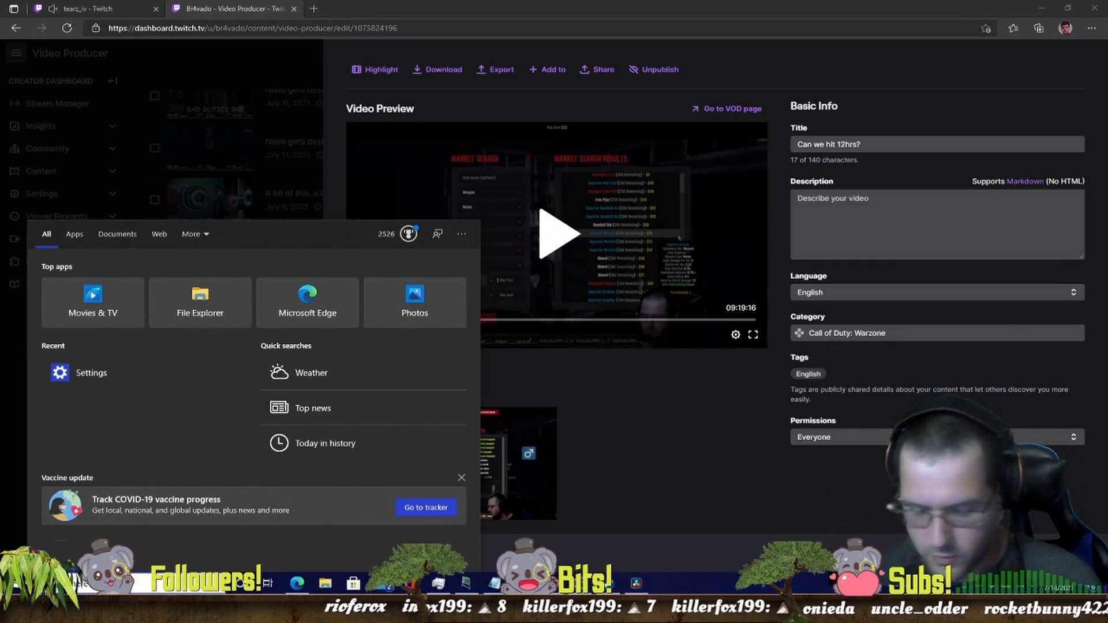
pyautogui.write('sni')
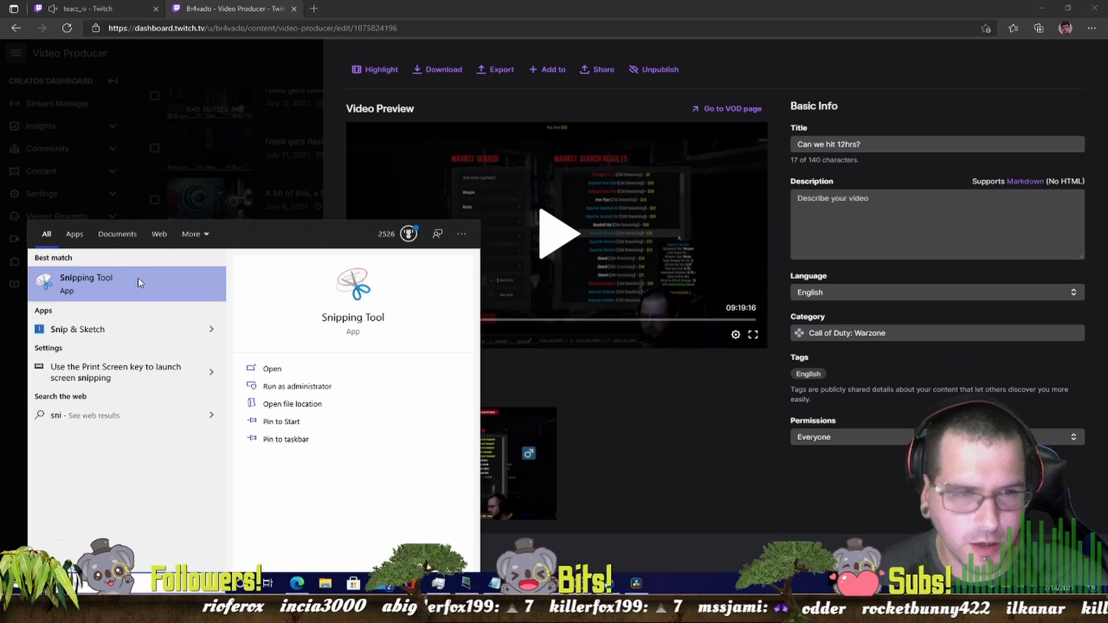
pyautogui.click(137, 281)
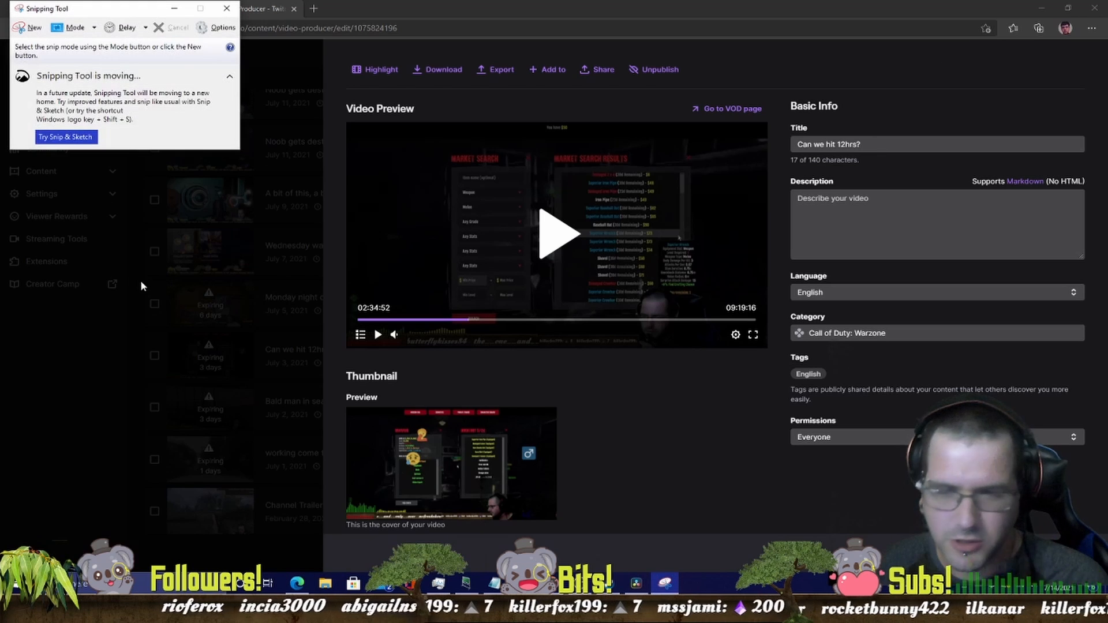
# Show the paused Twitch video preview in full screen and capture the whole frame as a rectangular snip
pyautogui.click(753, 334)
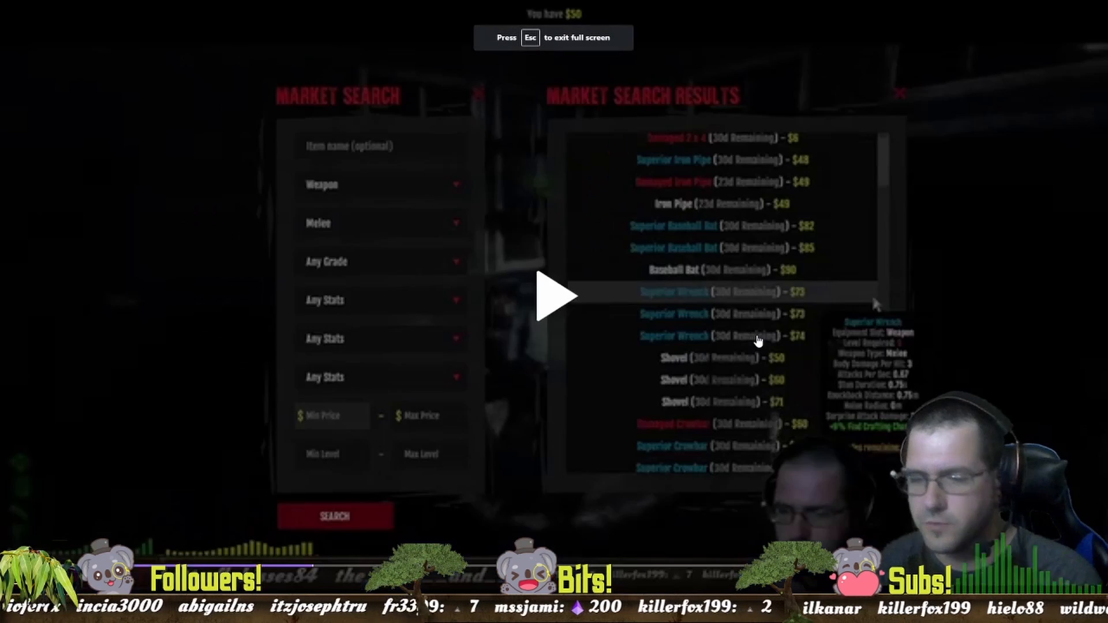
pyautogui.hotkey('alt', 'Tab')
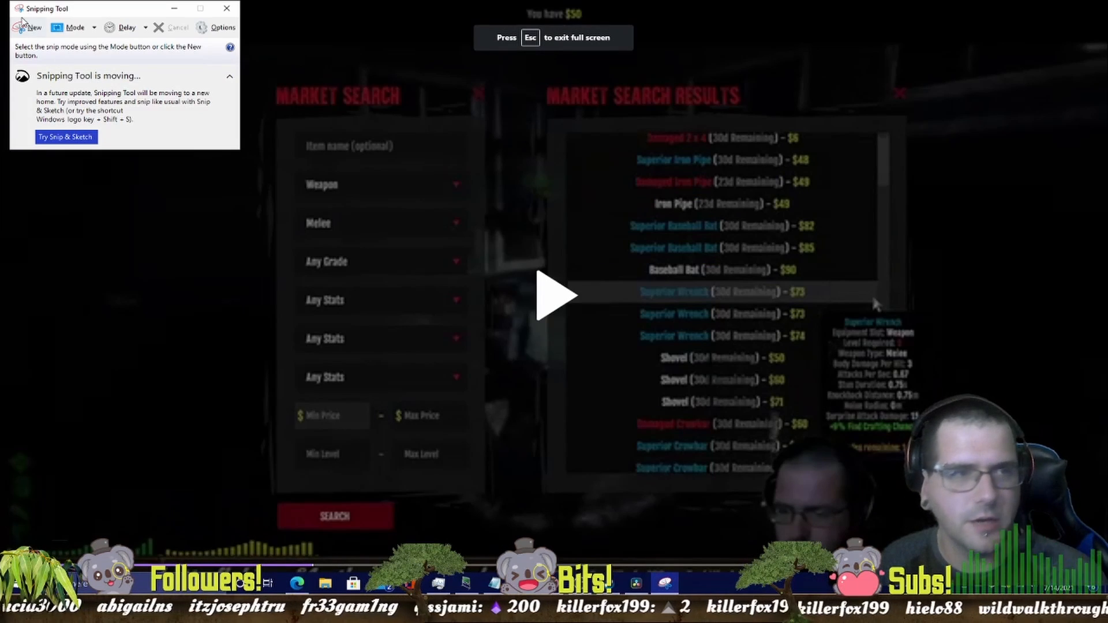
pyautogui.click(23, 24)
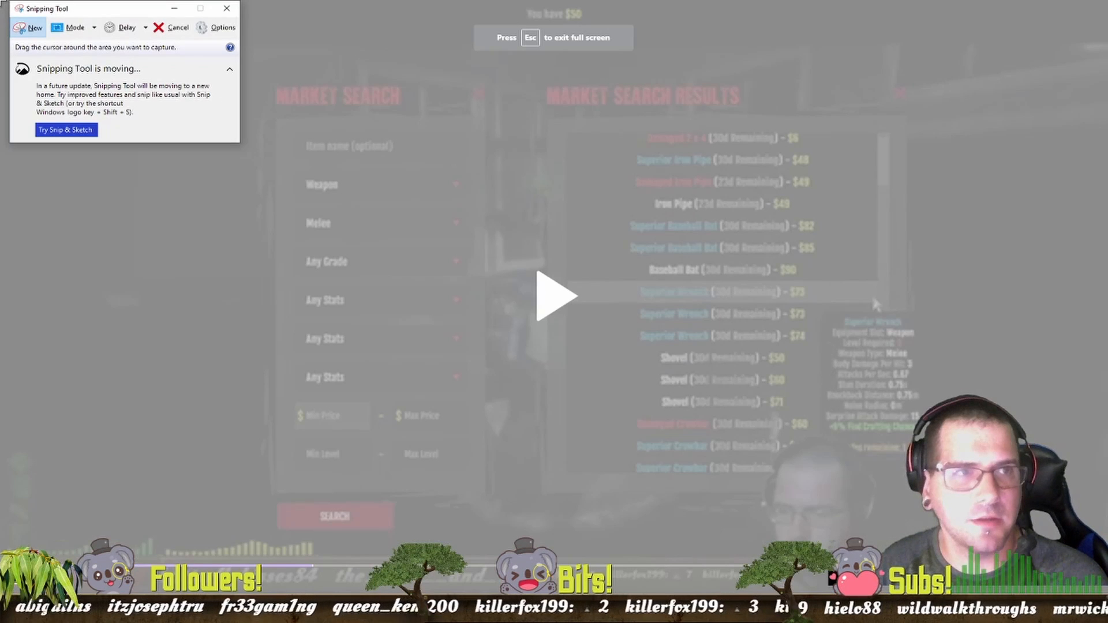
pyautogui.moveTo(2, 2); pyautogui.dragTo(1105, 557)
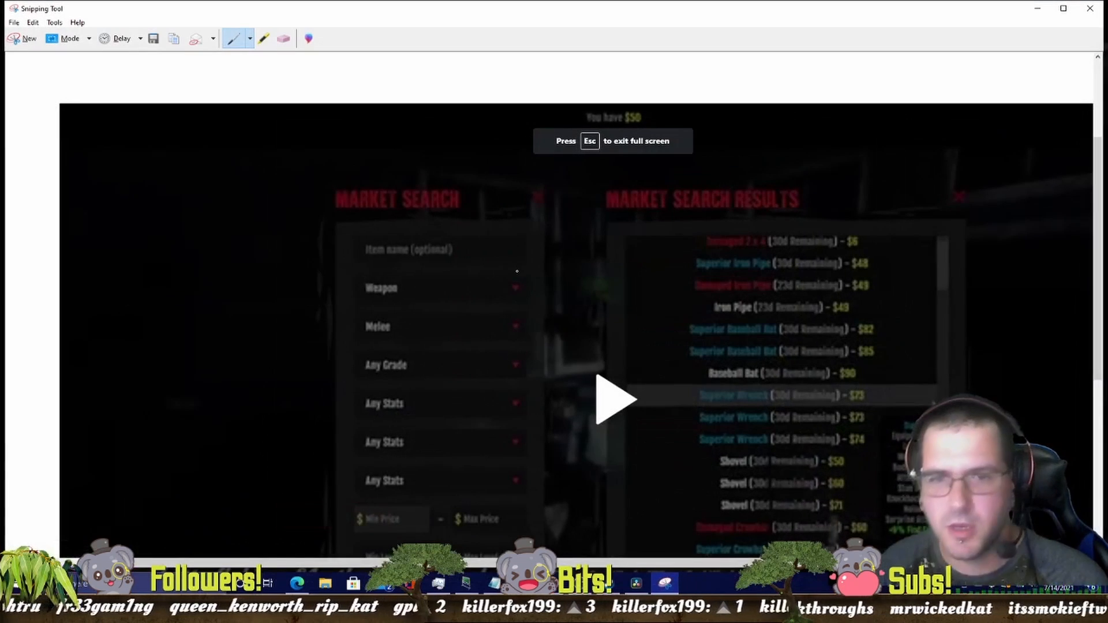
# Save the snip as a PNG named screengrab4 in the Pictures folder
pyautogui.click(13, 22)
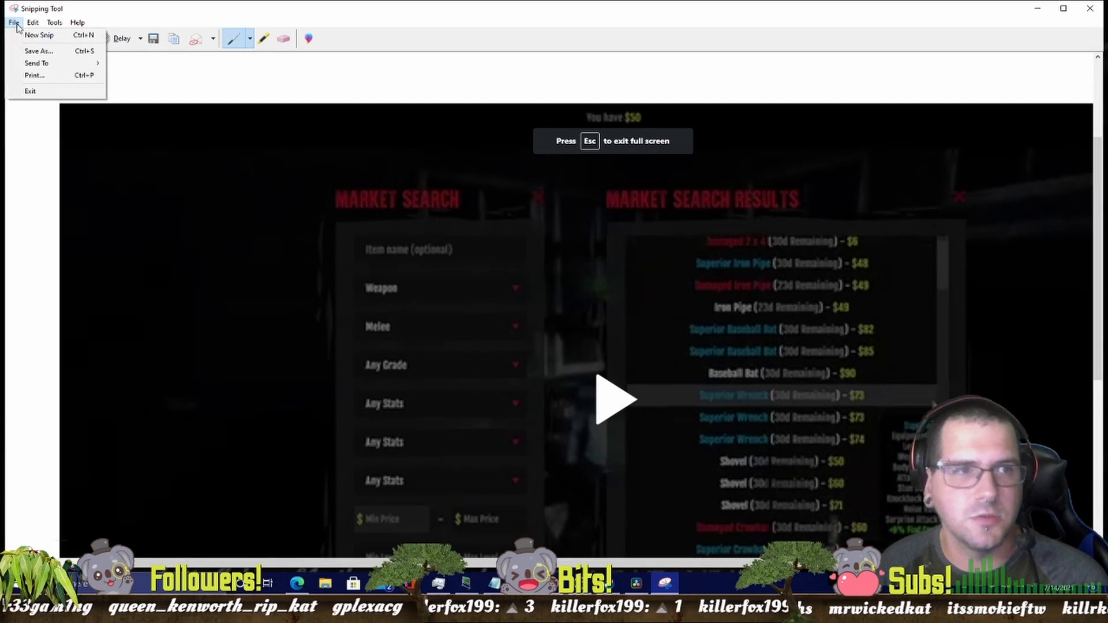
pyautogui.click(35, 49)
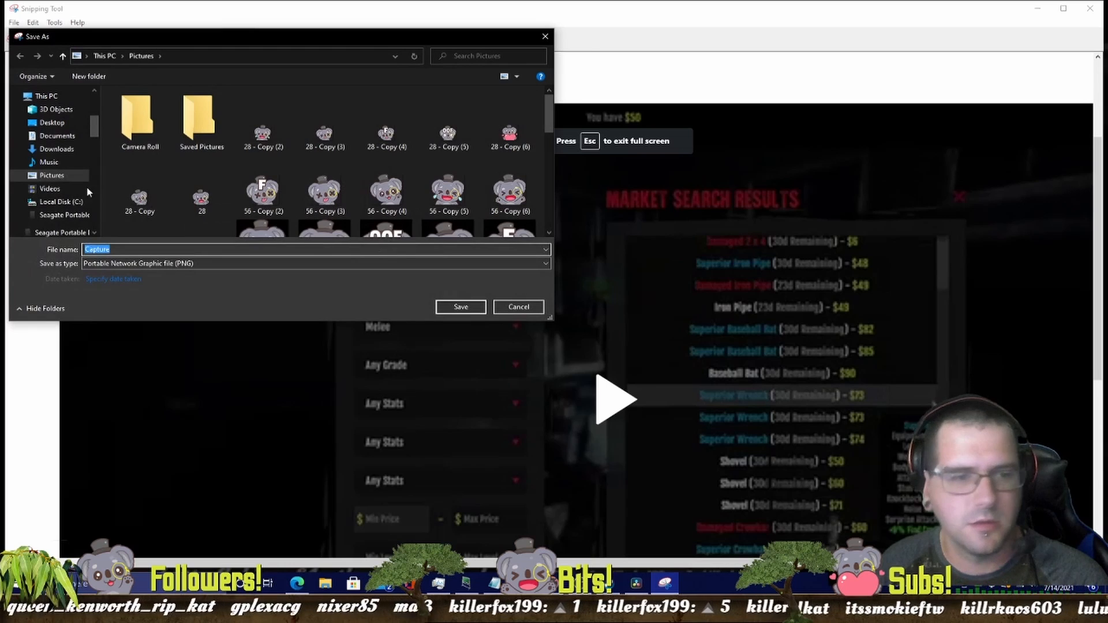
pyautogui.click(50, 176)
pyautogui.scroll(-7, 267, 199)
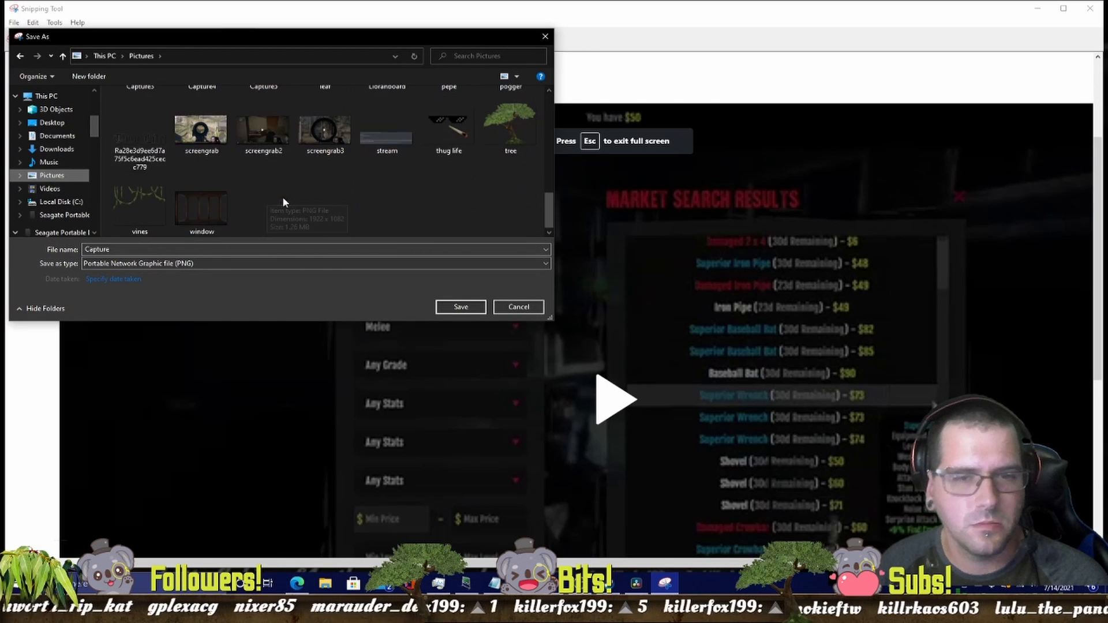
pyautogui.doubleClick(216, 250)
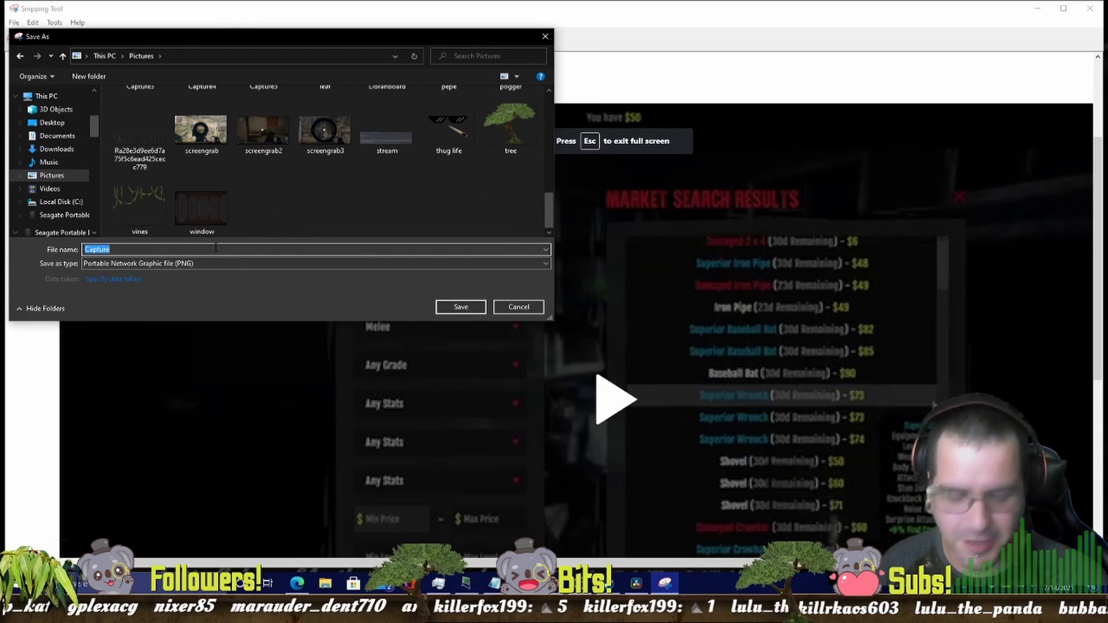
pyautogui.write('screengrta')
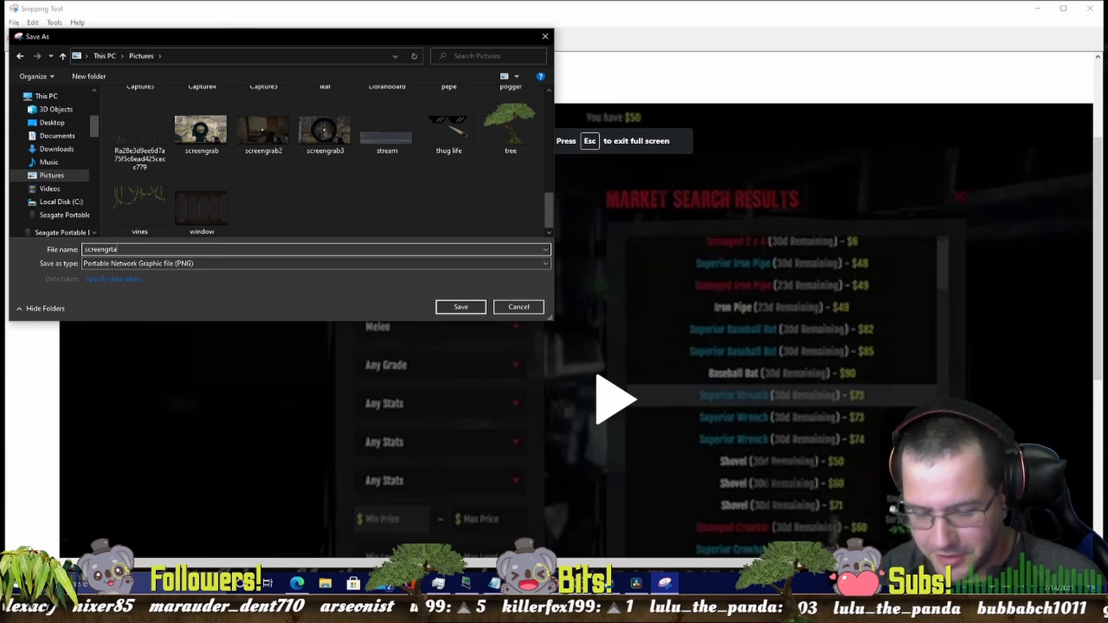
pyautogui.press('BackSpace')
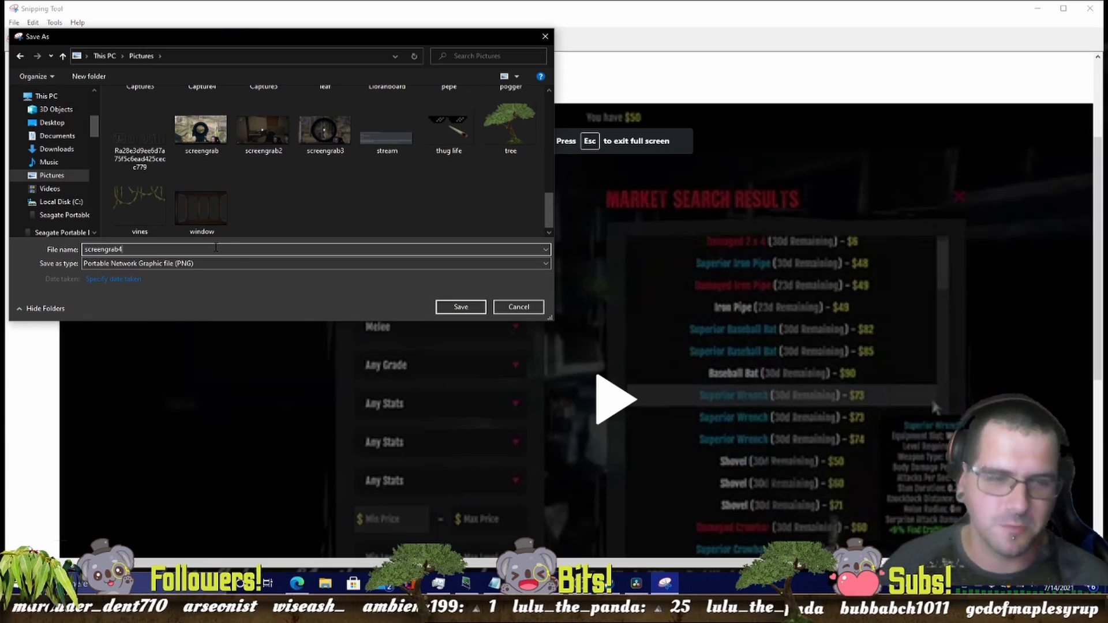
pyautogui.click(460, 307)
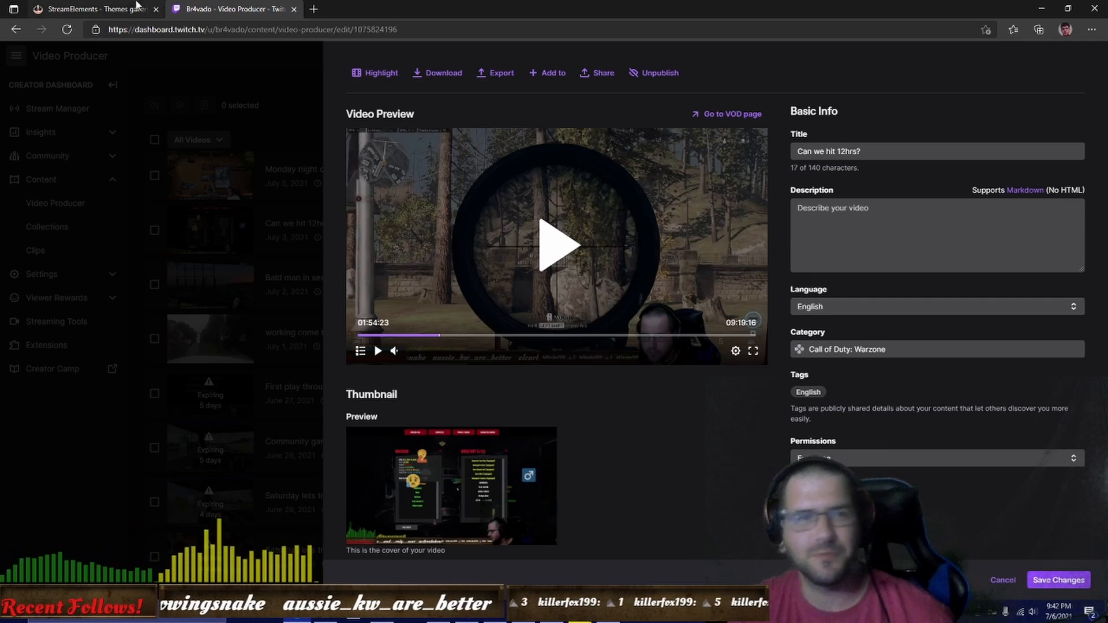
# Switch to StreamElements and create a blank overlay at 1080p resolution from My overlays
pyautogui.click(114, 10)
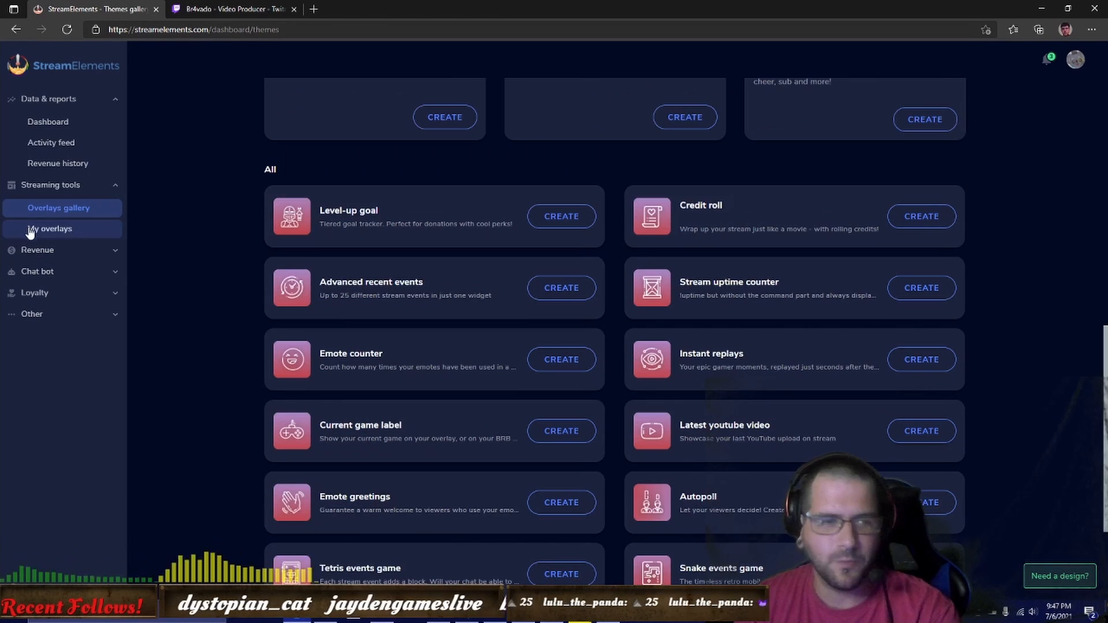
pyautogui.click(31, 231)
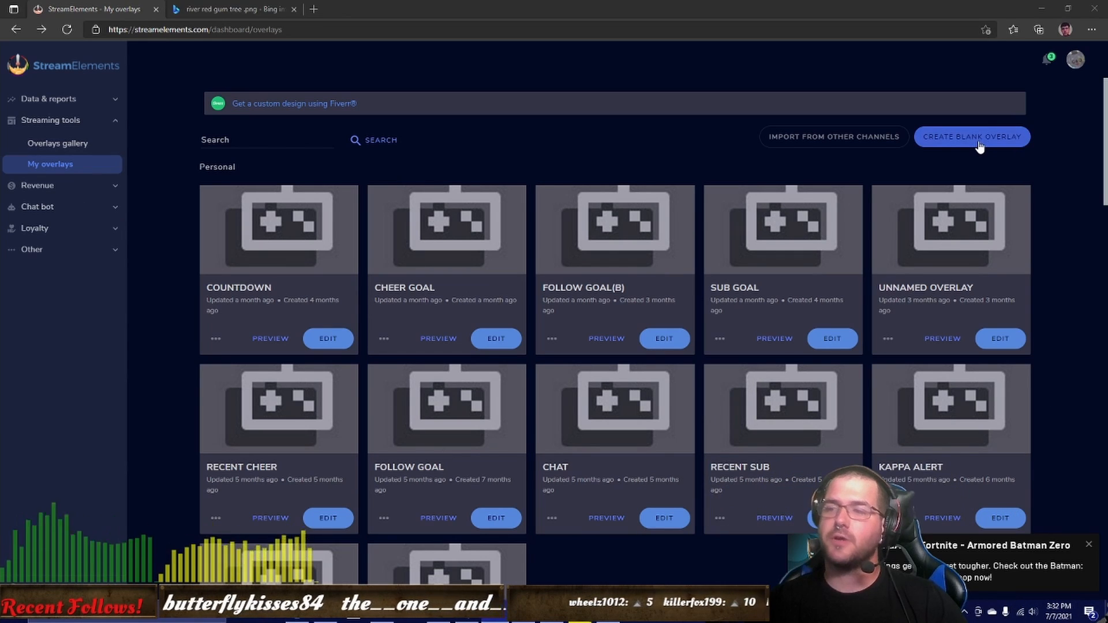
pyautogui.click(979, 147)
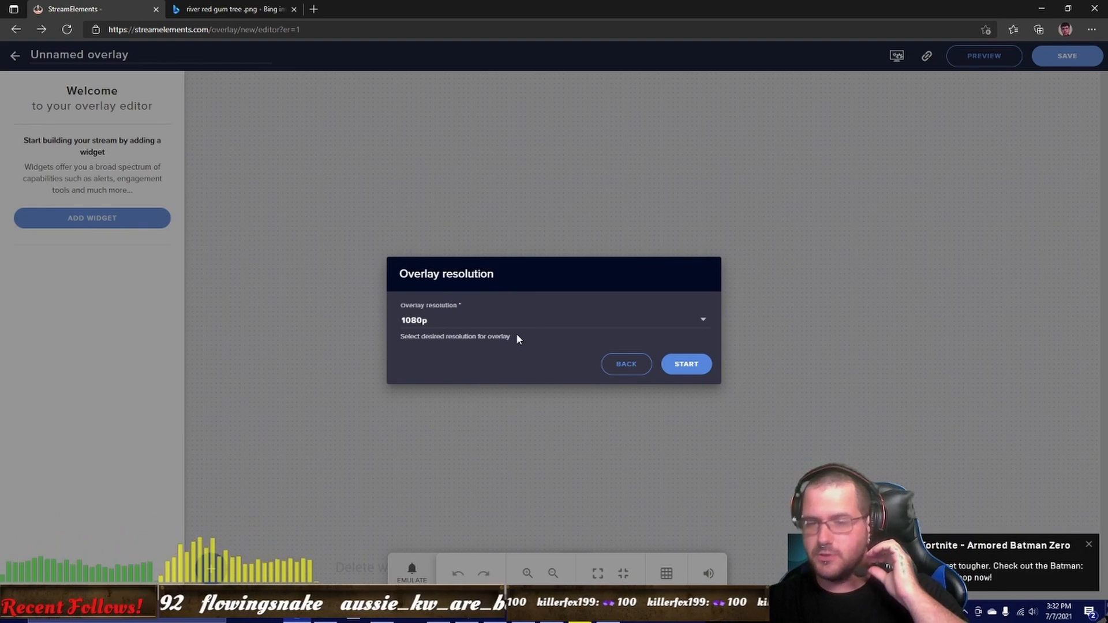
pyautogui.click(675, 369)
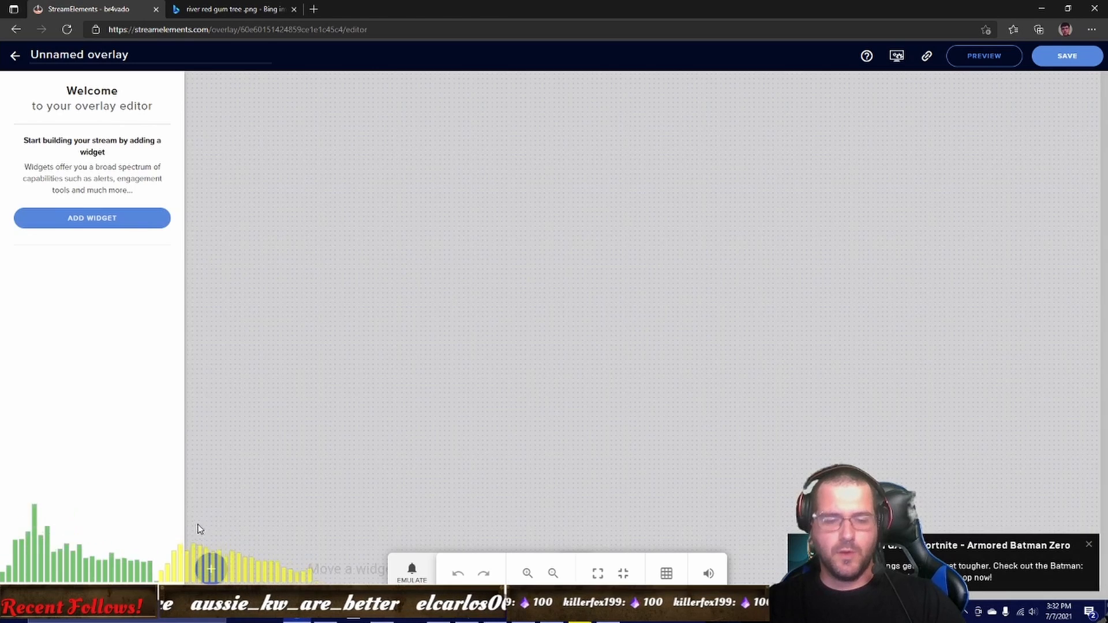
# Add an image widget with Stream Label.png, enlarge it to about 819 px wide and place it near the canvas's lower-left corner
pyautogui.click(211, 572)
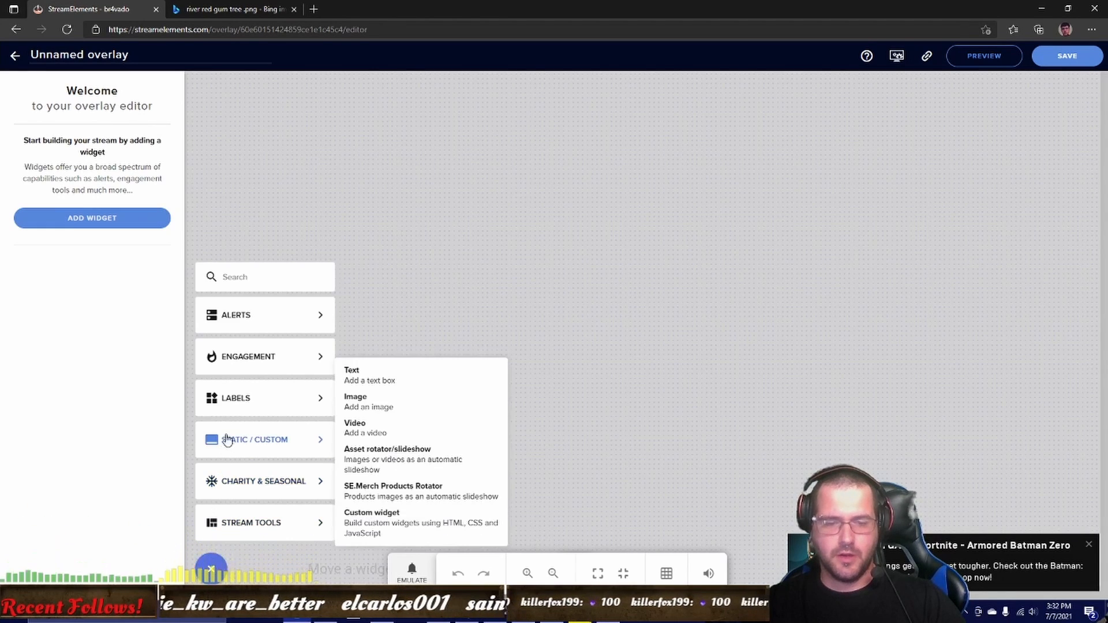
pyautogui.moveTo(229, 420)
pyautogui.moveTo(235, 453)
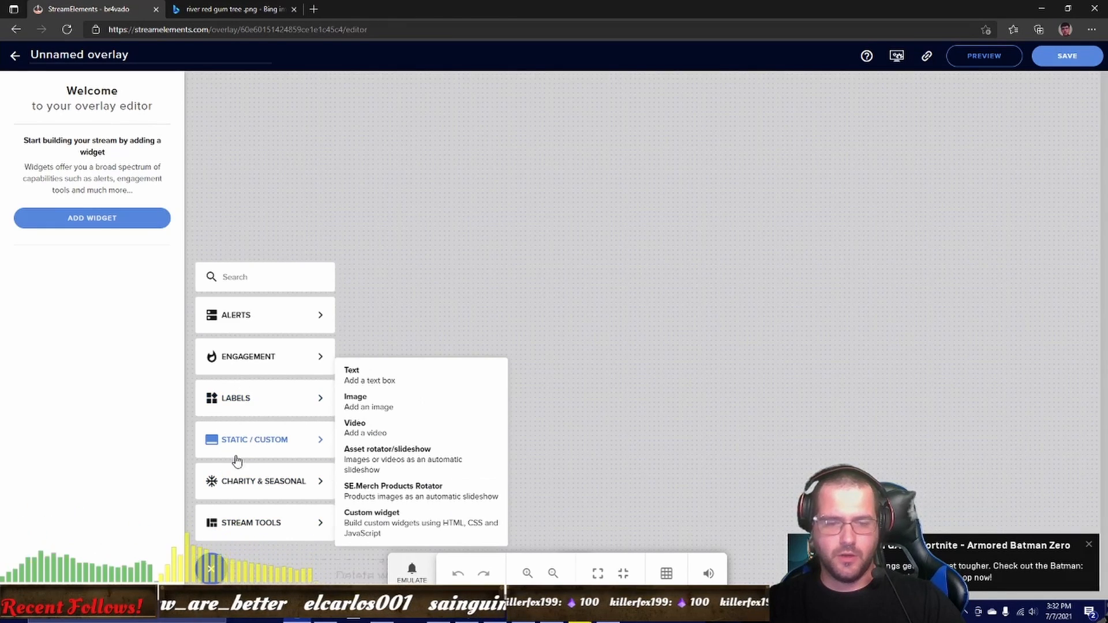
pyautogui.click(364, 407)
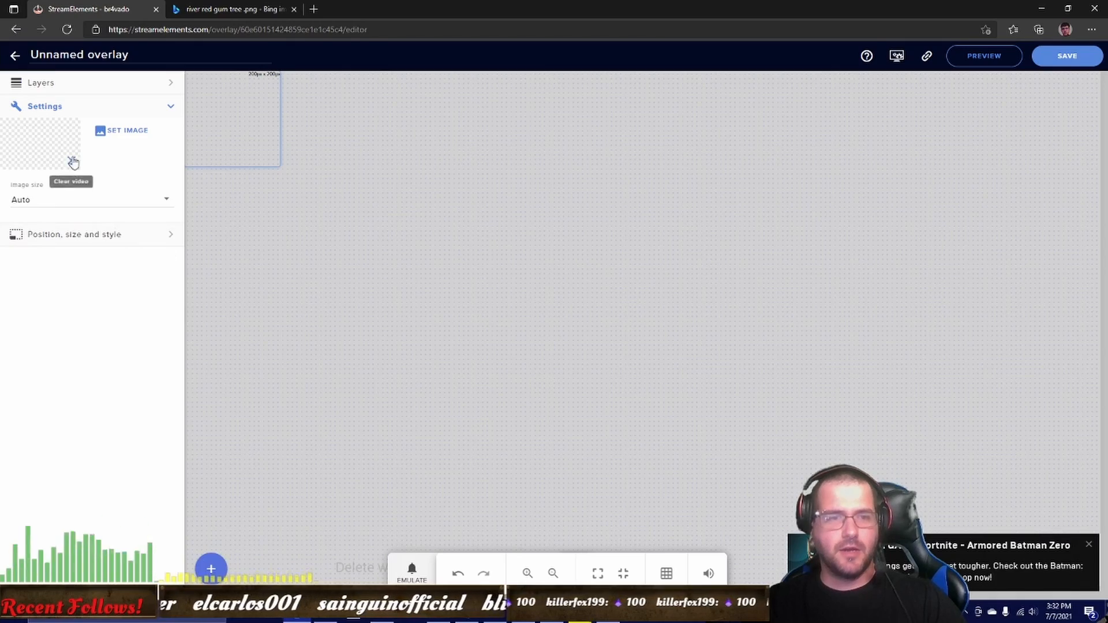
pyautogui.click(135, 136)
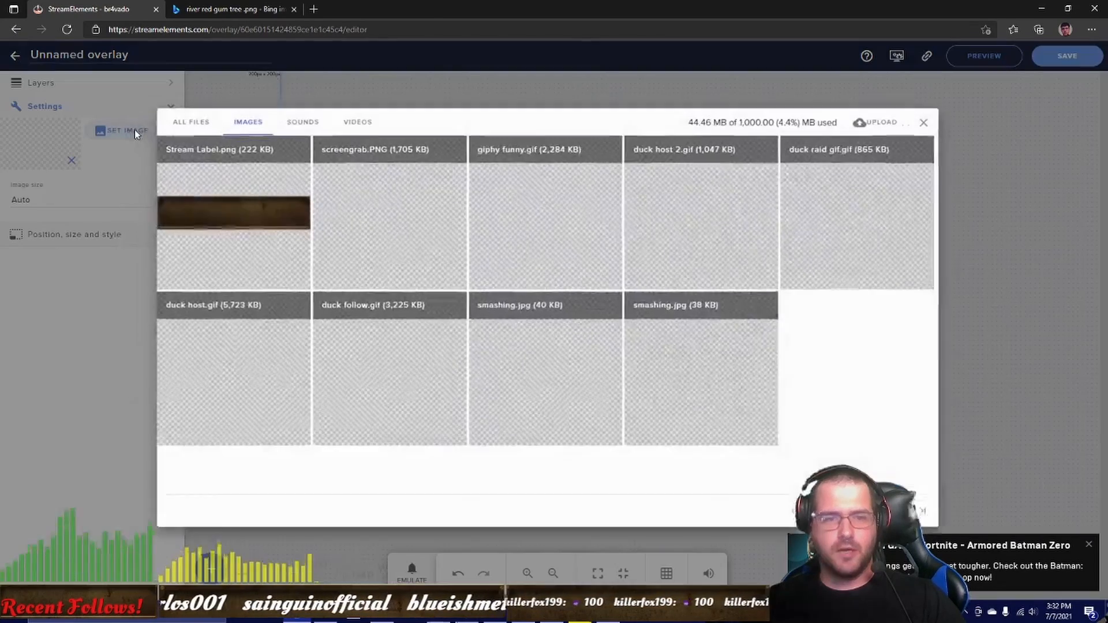
pyautogui.moveTo(233, 224)
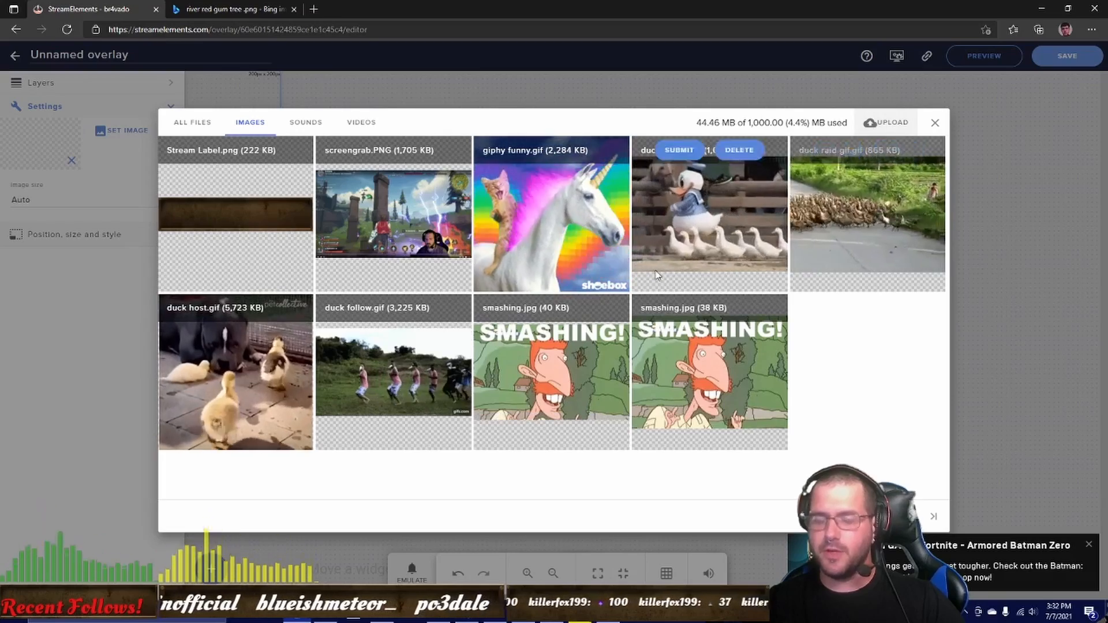
pyautogui.moveTo(706, 205)
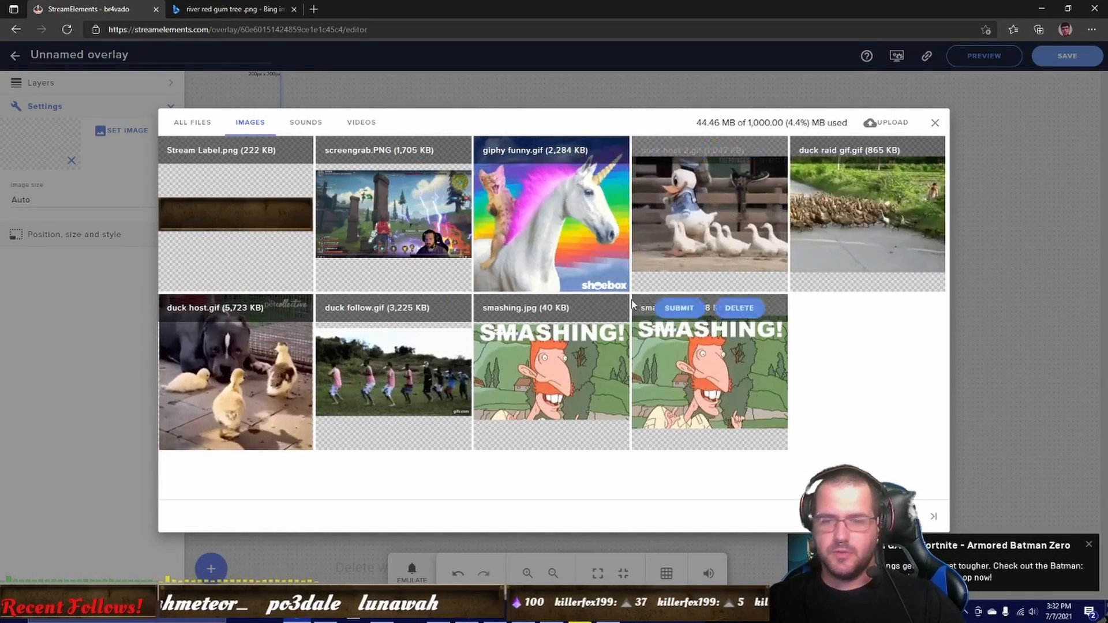
pyautogui.moveTo(353, 238)
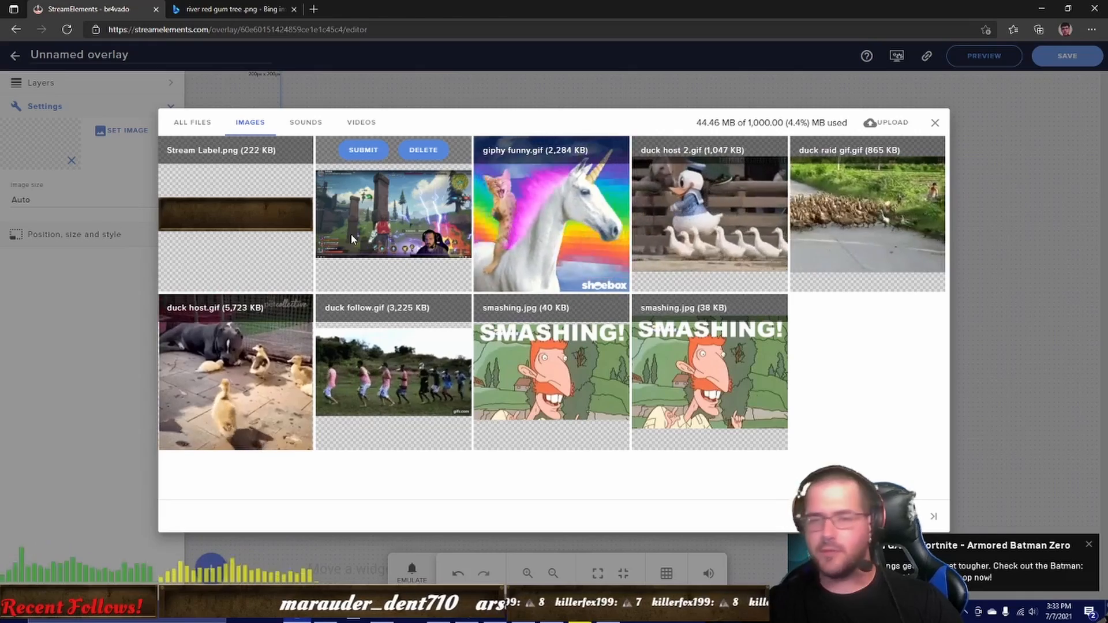
pyautogui.moveTo(229, 185)
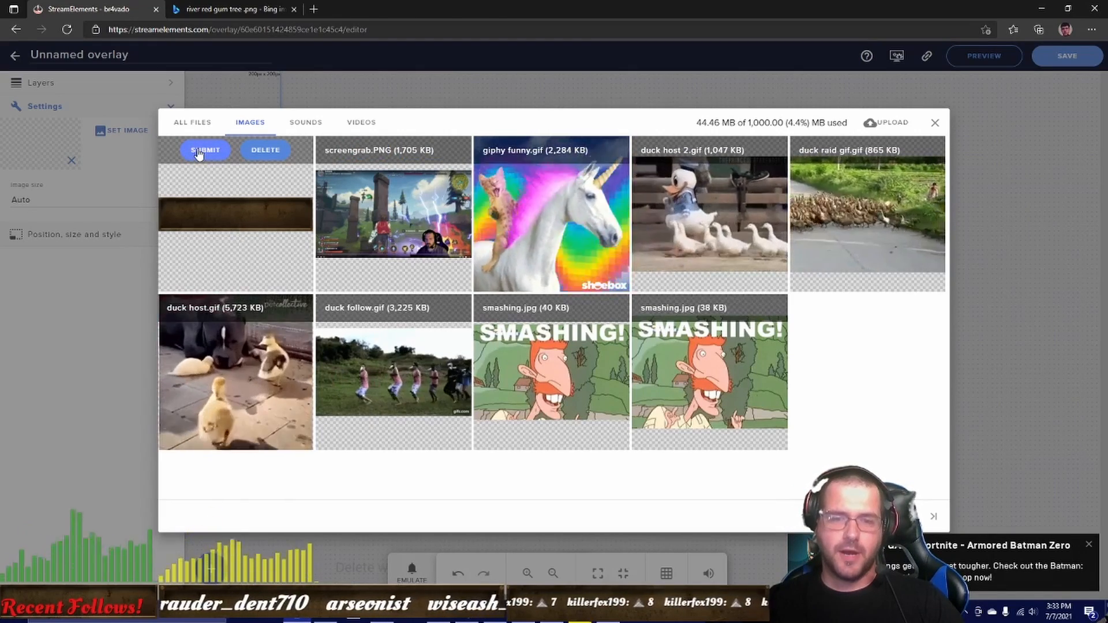
pyautogui.click(199, 153)
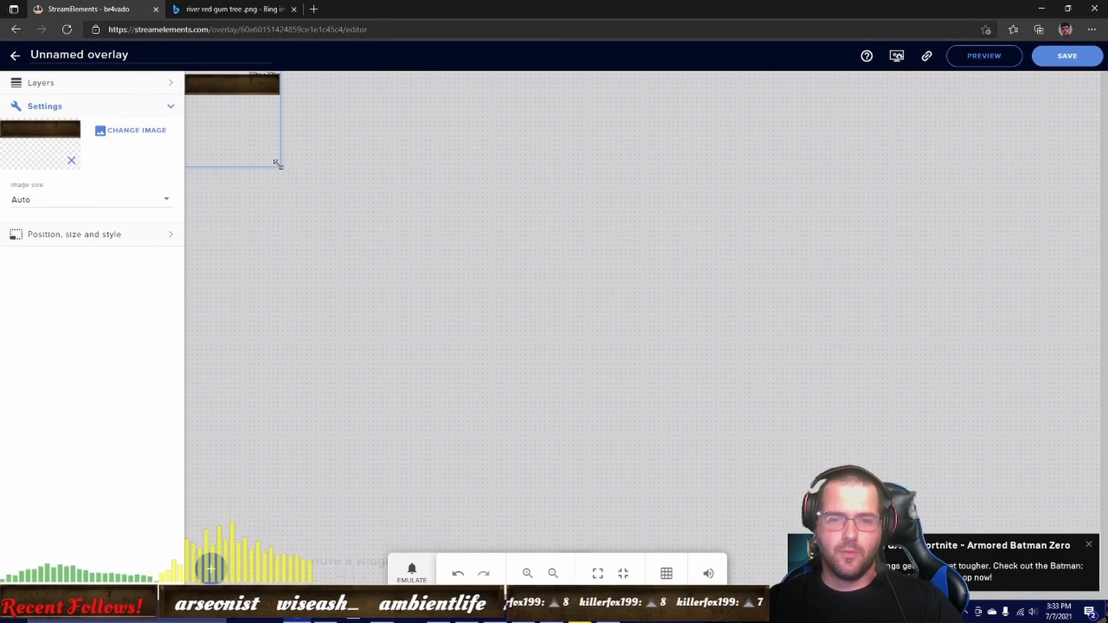
pyautogui.moveTo(279, 166); pyautogui.dragTo(575, 191)
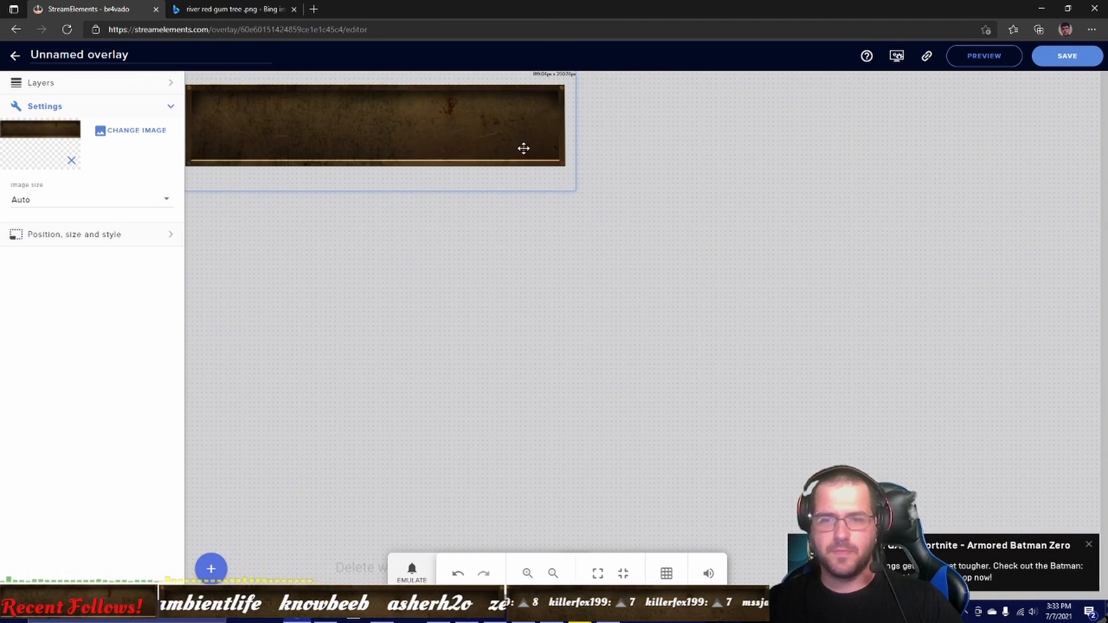
pyautogui.moveTo(523, 148); pyautogui.dragTo(535, 484)
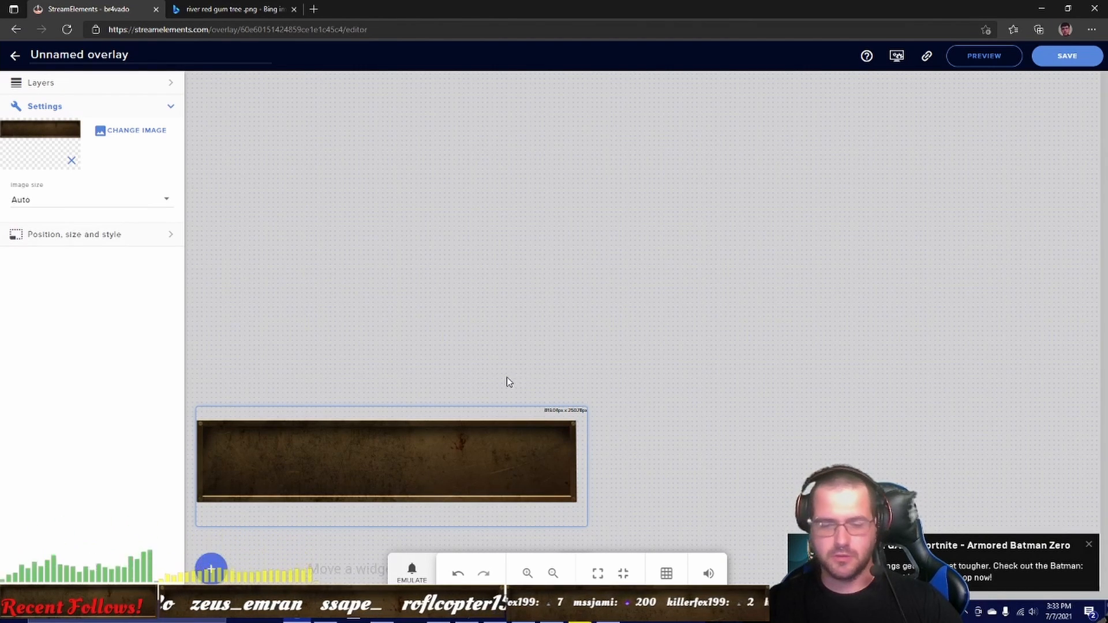
# Add a second image widget and open the upload area for its image file
pyautogui.click(213, 573)
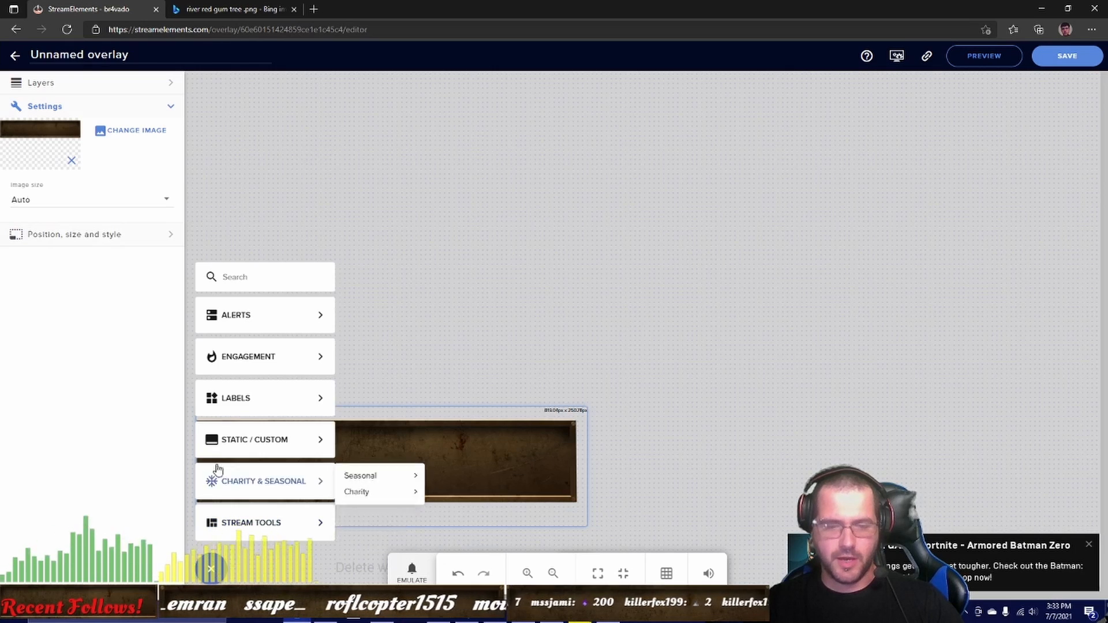
pyautogui.moveTo(252, 393)
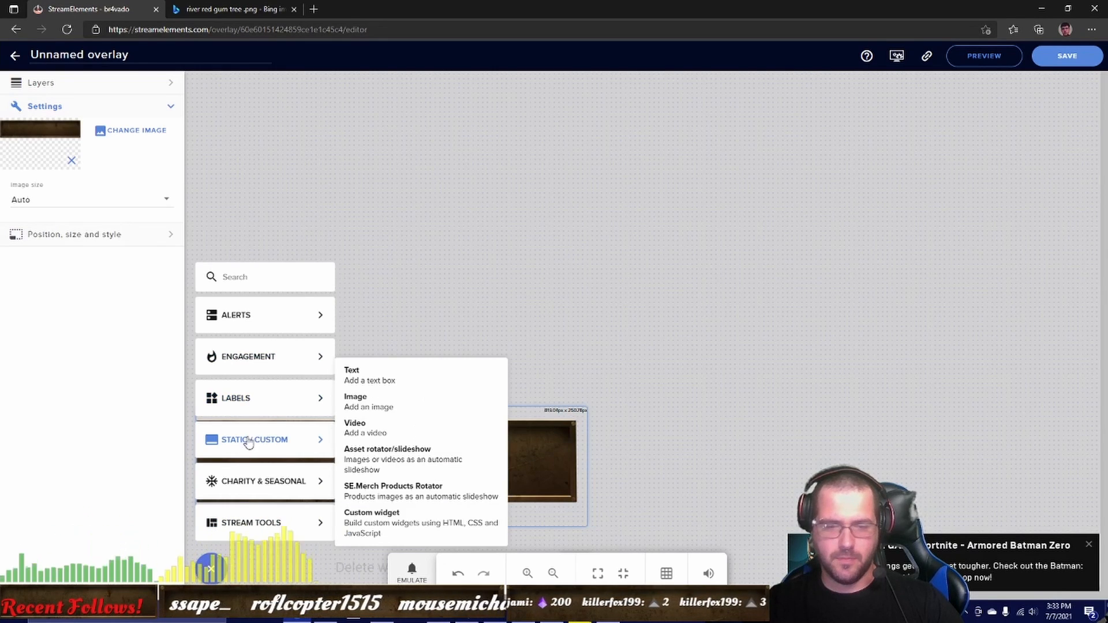
pyautogui.moveTo(312, 442)
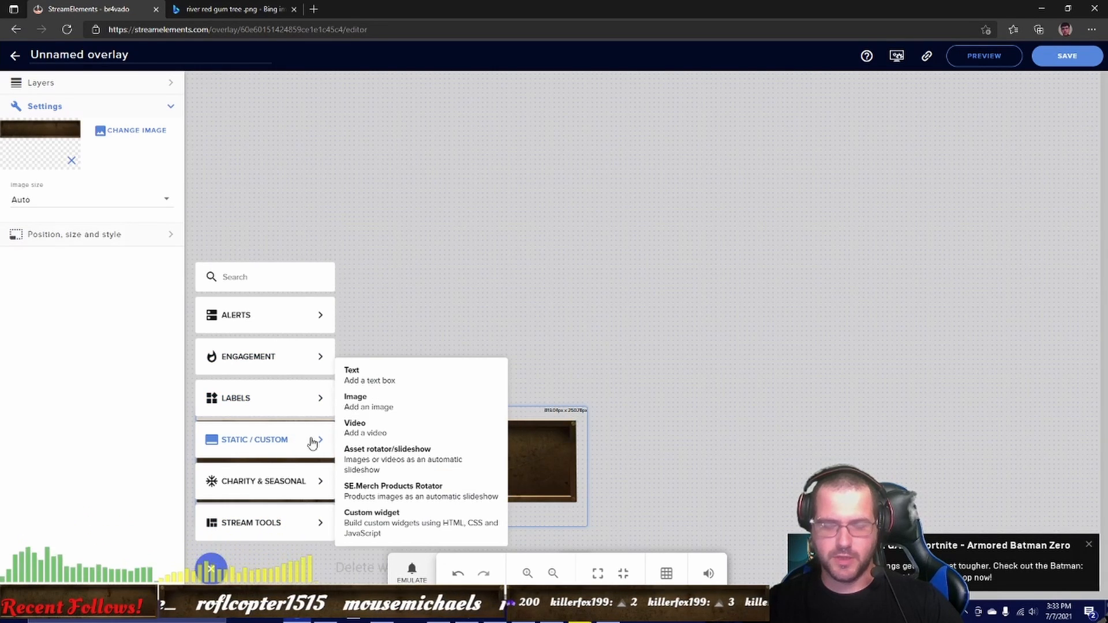
pyautogui.click(390, 407)
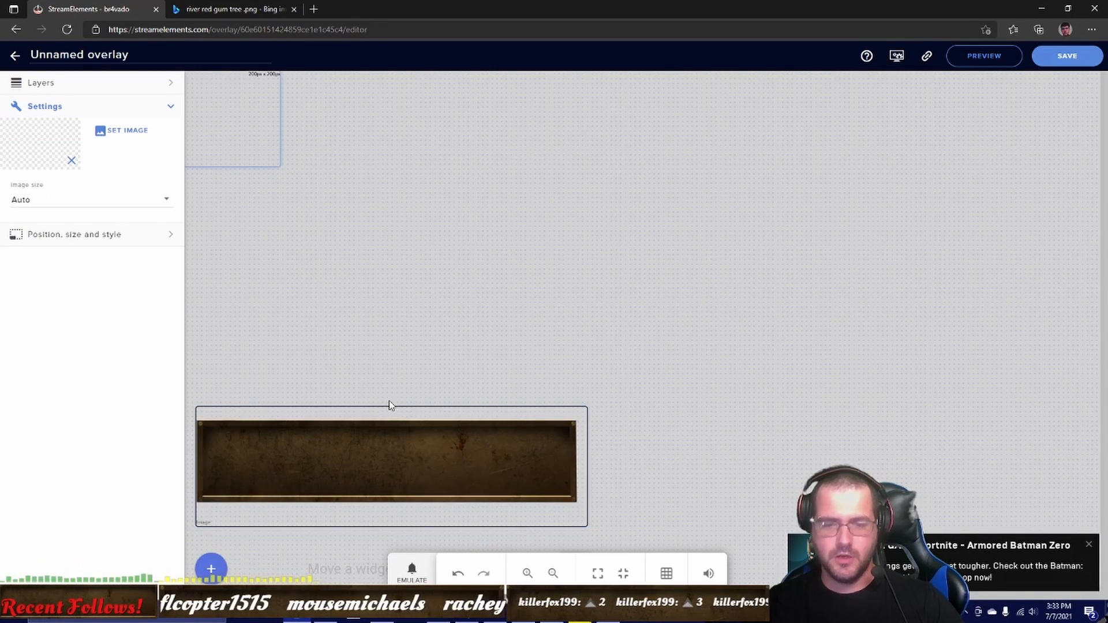
pyautogui.click(141, 136)
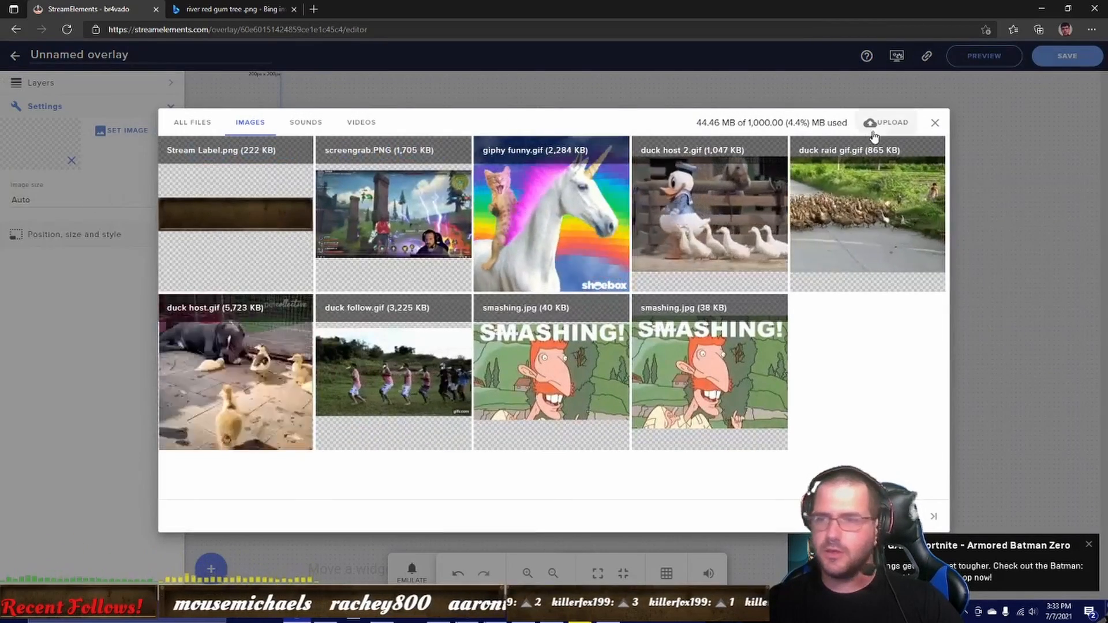
pyautogui.click(883, 123)
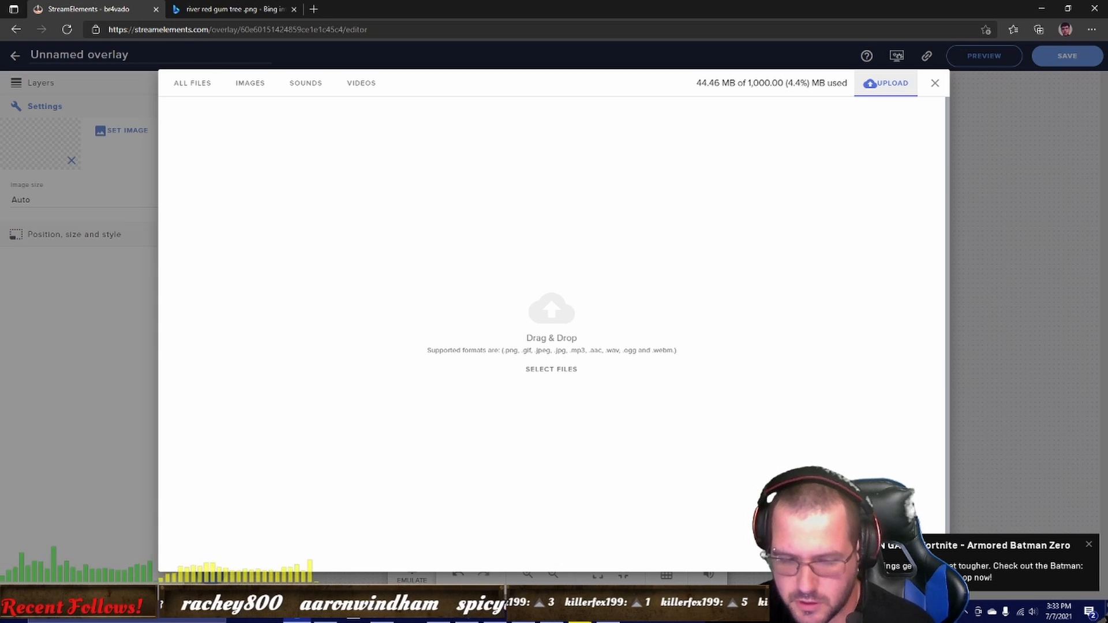
# Locate screengrab3 in the Pictures folder, check its preview, and upload it to the StreamElements media library
pyautogui.click(326, 612)
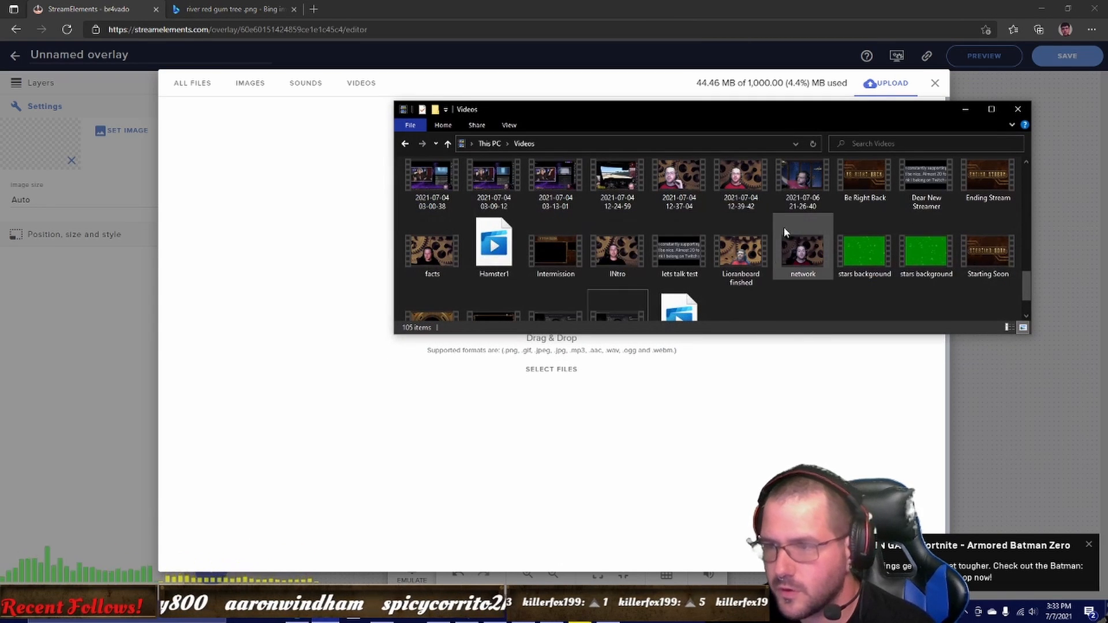
pyautogui.scroll(-1, 549, 242)
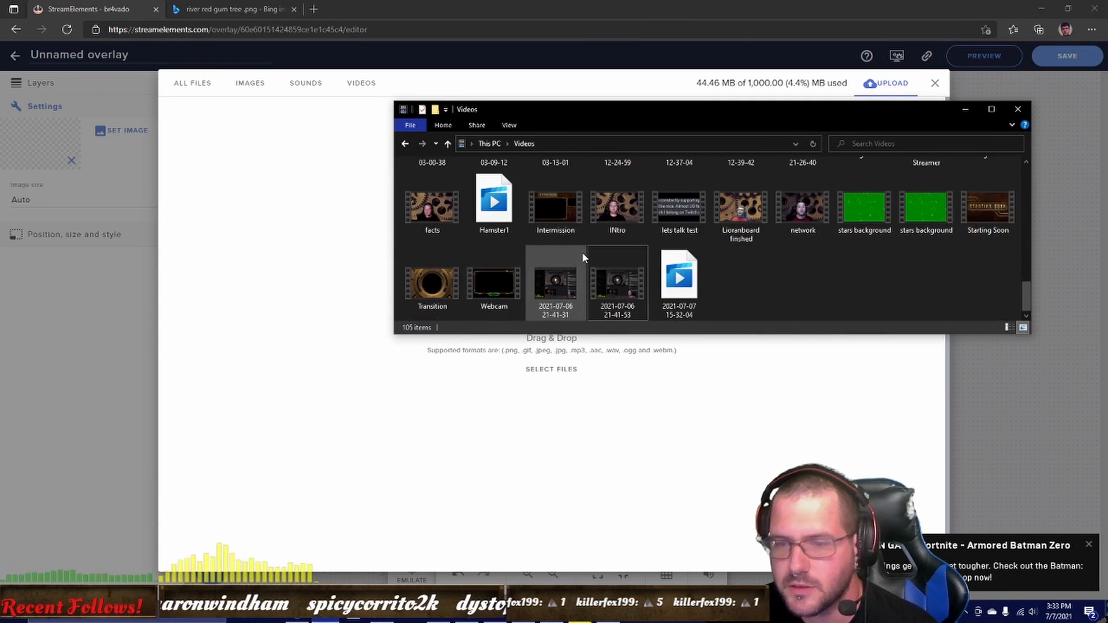
pyautogui.click(488, 143)
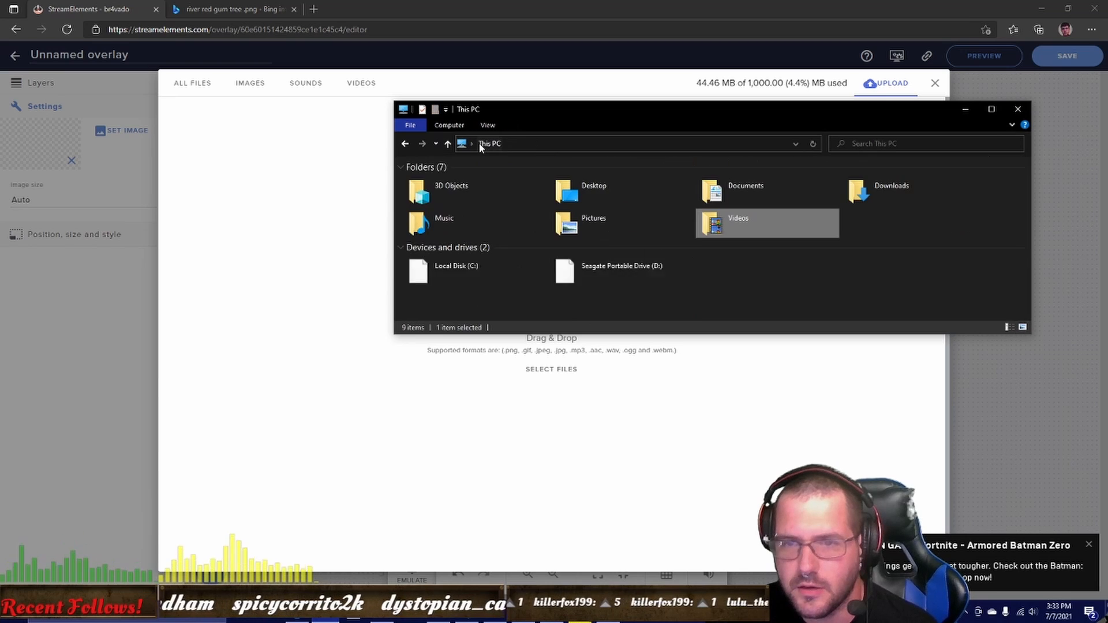
pyautogui.doubleClick(594, 225)
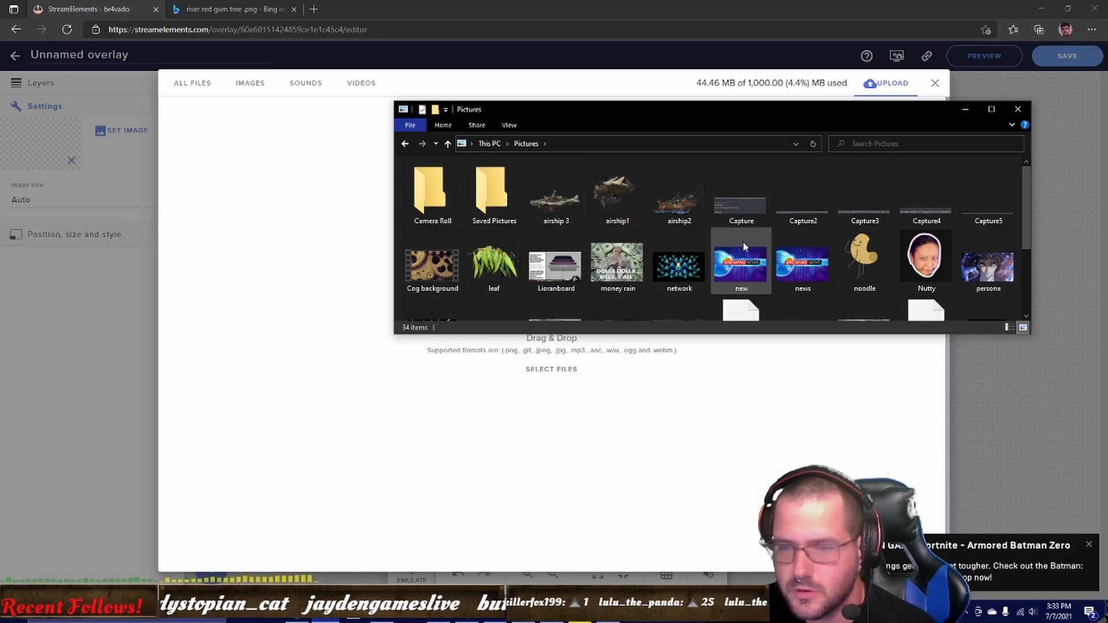
pyautogui.scroll(-1, 743, 242)
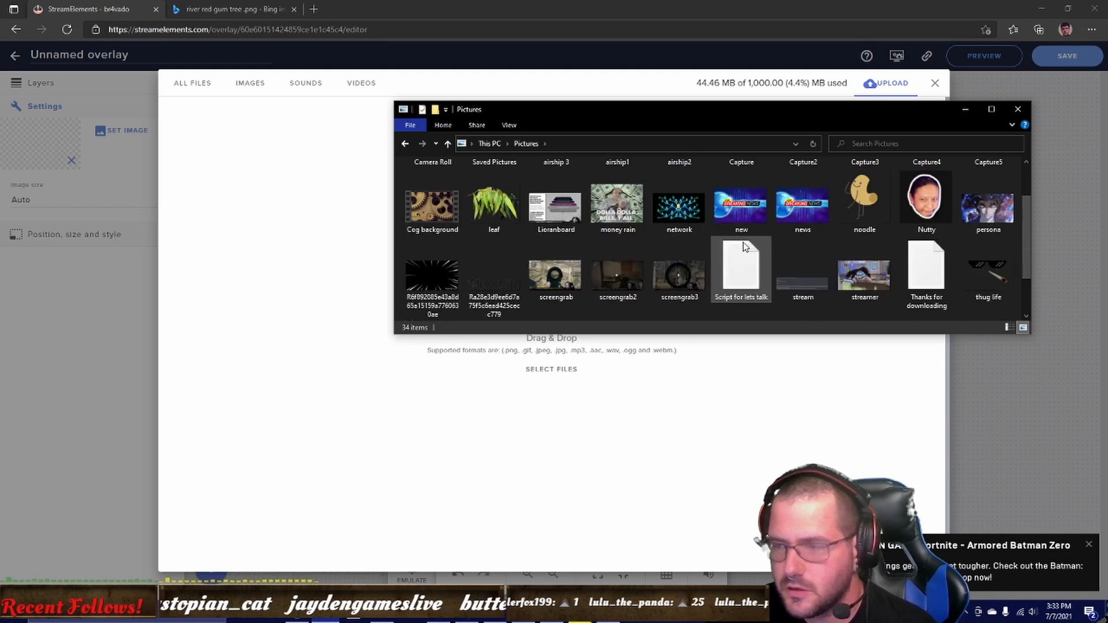
pyautogui.doubleClick(696, 275)
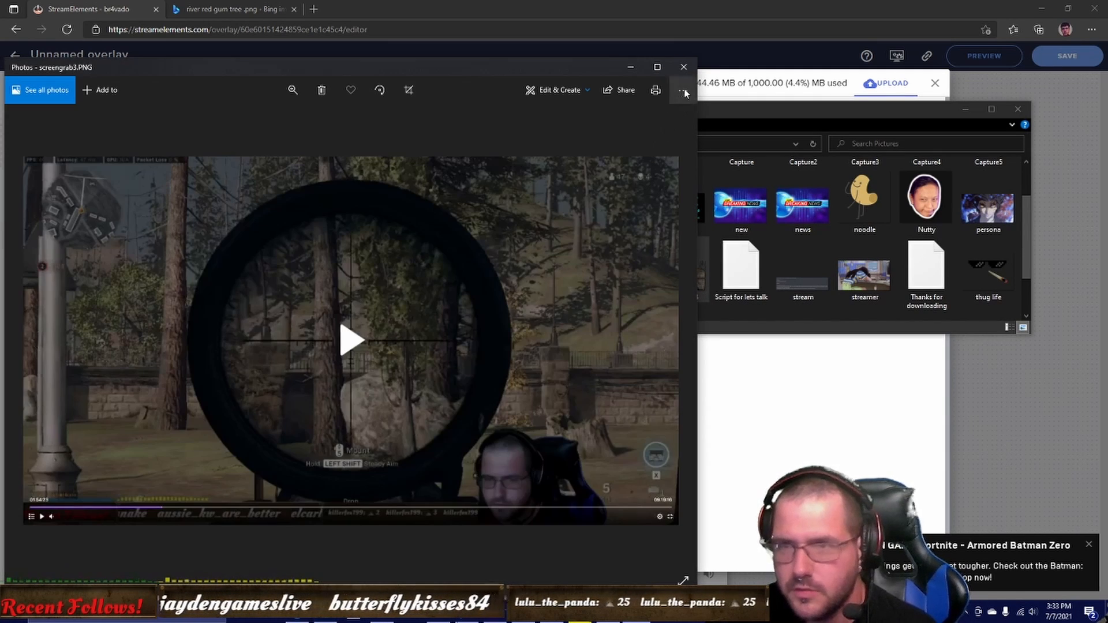
pyautogui.click(683, 67)
pyautogui.moveTo(681, 268); pyautogui.dragTo(593, 405)
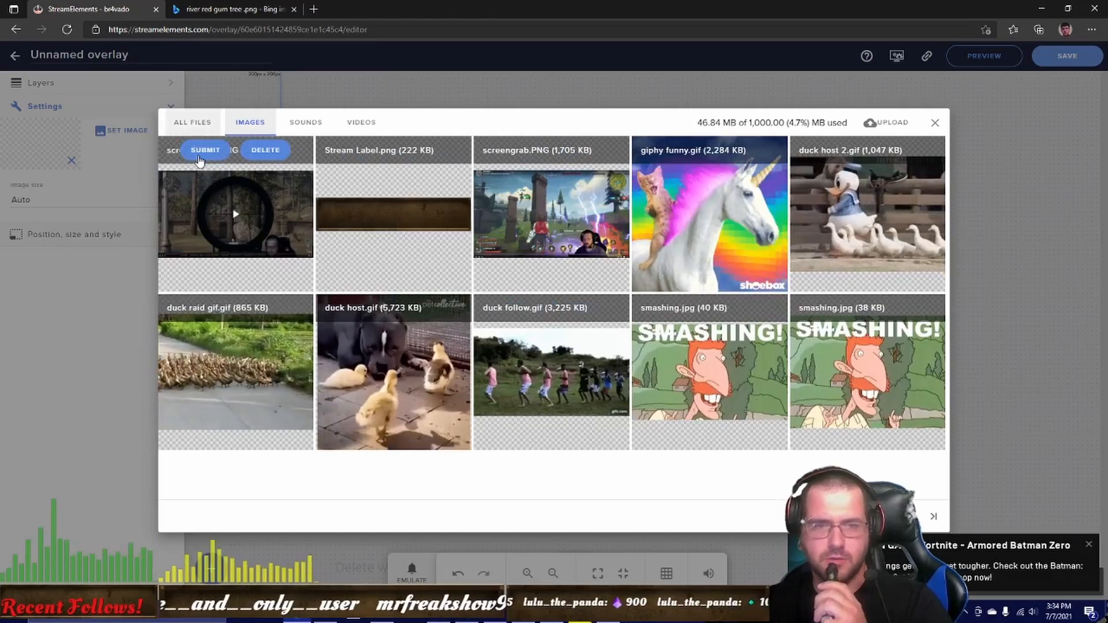
# Use the uploaded screengrab3 as the second widget's image and stretch it over the whole canvas, about 1916 by 1094 px
pyautogui.click(203, 150)
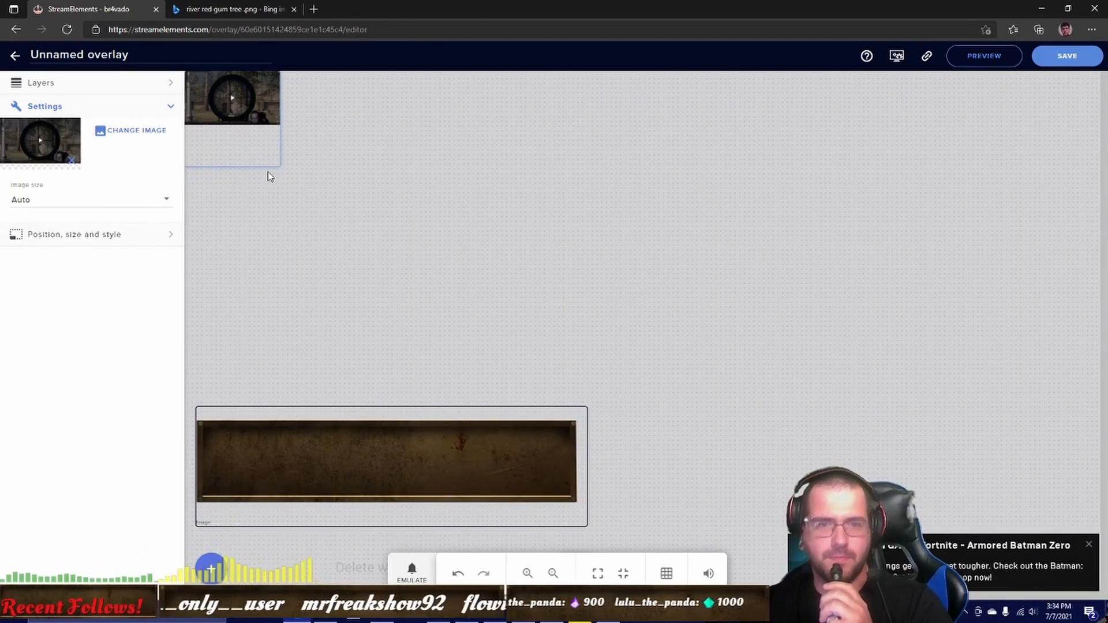
pyautogui.moveTo(277, 164); pyautogui.dragTo(1101, 585)
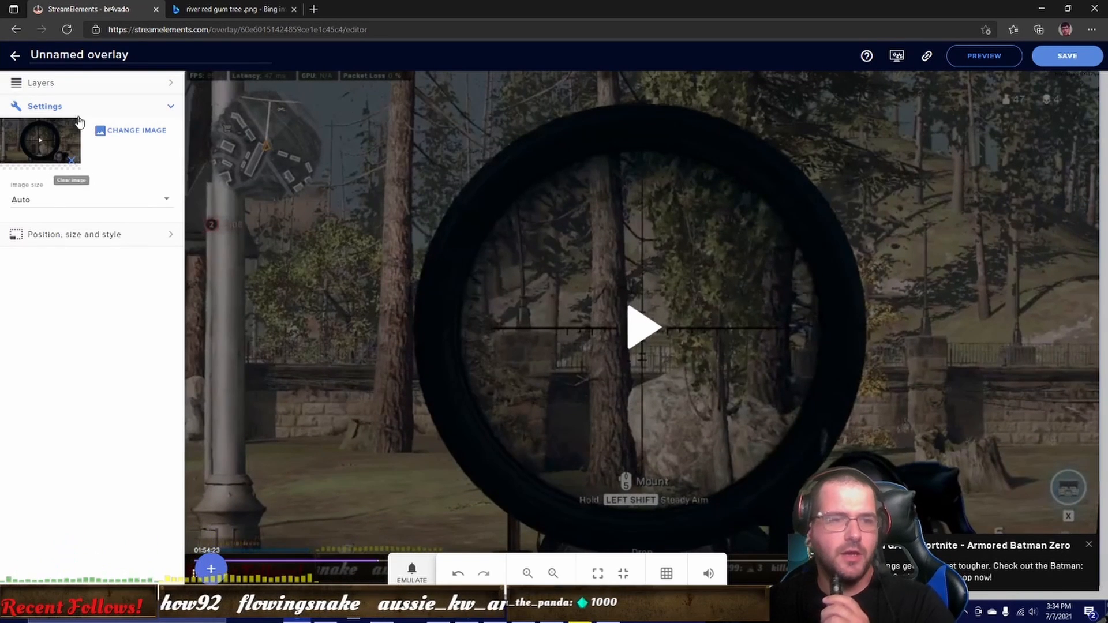
# Reorder the layers so the banner, Image 1, sits above the screenshot, Image 2
pyautogui.click(64, 236)
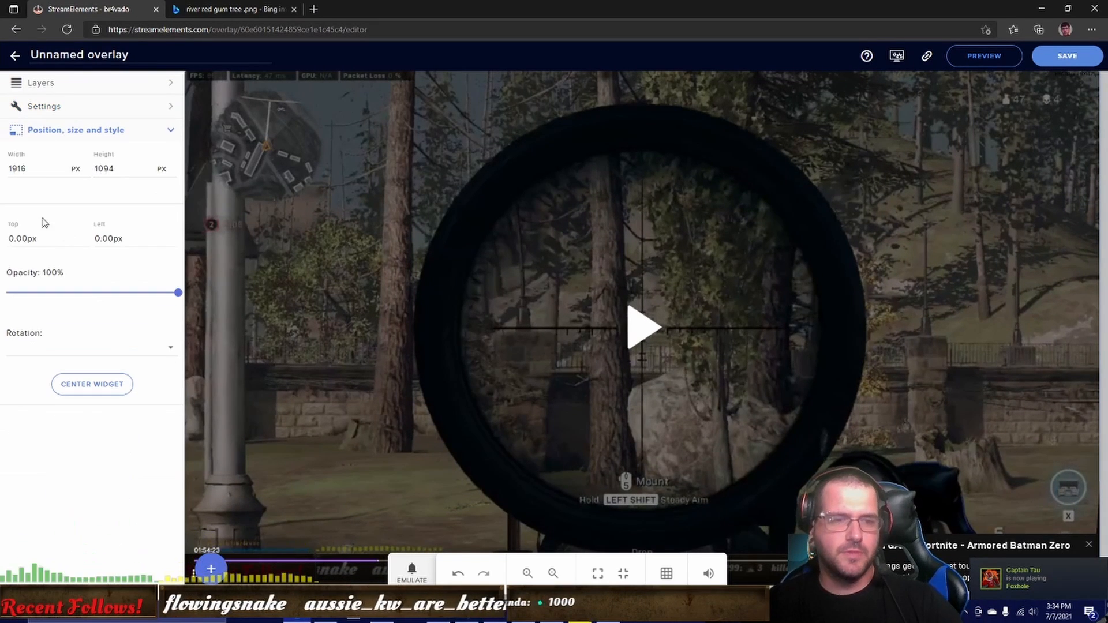
pyautogui.click(45, 83)
pyautogui.moveTo(49, 161); pyautogui.dragTo(60, 136)
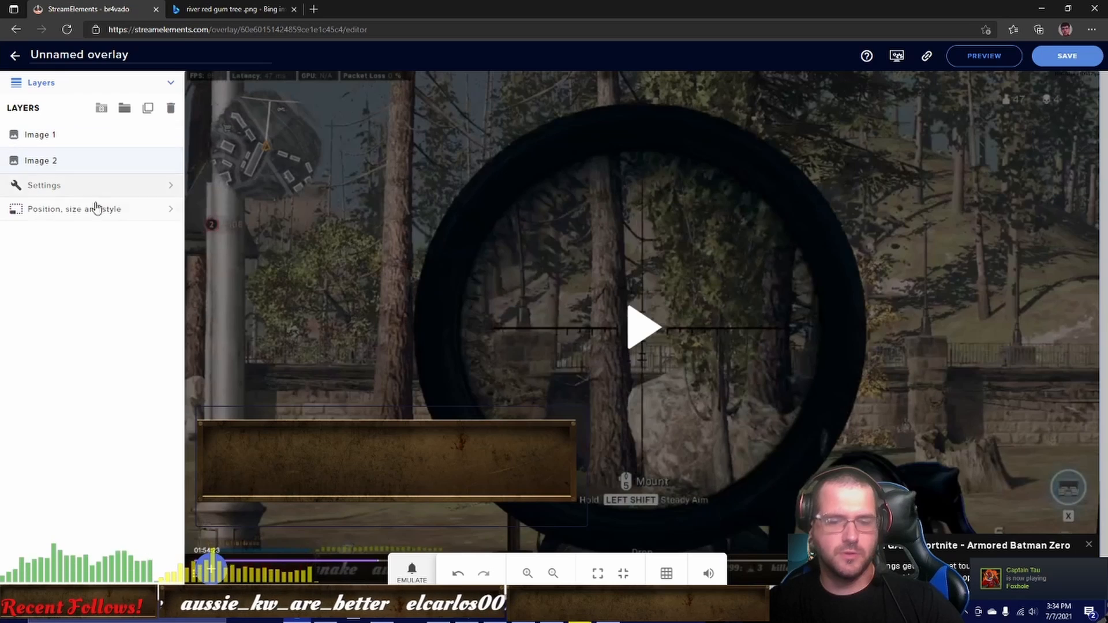
# Resize the banner to about 790 px wide and position it in the lower-left corner over the screenshot's ticker area
pyautogui.moveTo(326, 456)
pyautogui.mouseDown()
pyautogui.moveTo(309, 524)
pyautogui.moveTo(338, 447)
pyautogui.mouseUp()
pyautogui.moveTo(598, 400); pyautogui.dragTo(531, 438)
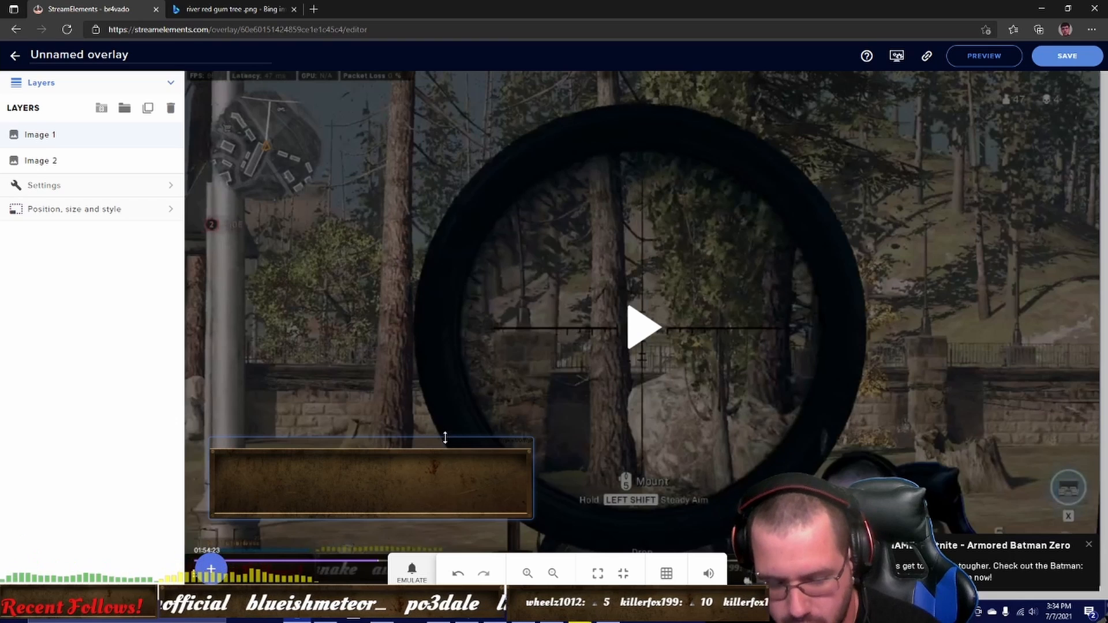
pyautogui.moveTo(446, 437); pyautogui.dragTo(447, 440)
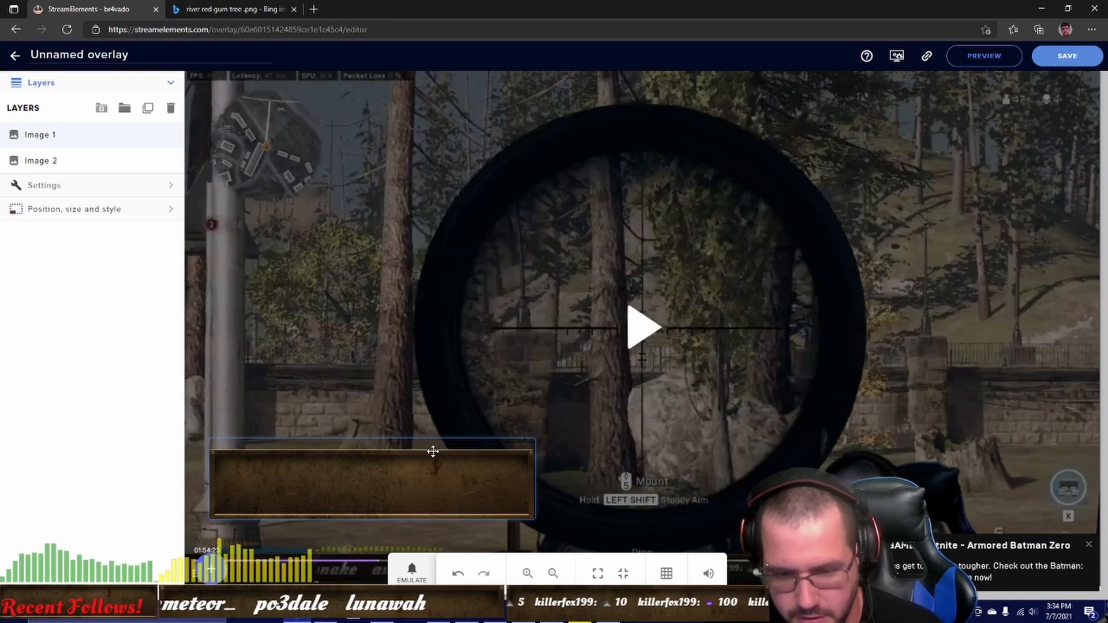
pyautogui.moveTo(532, 460); pyautogui.dragTo(583, 444)
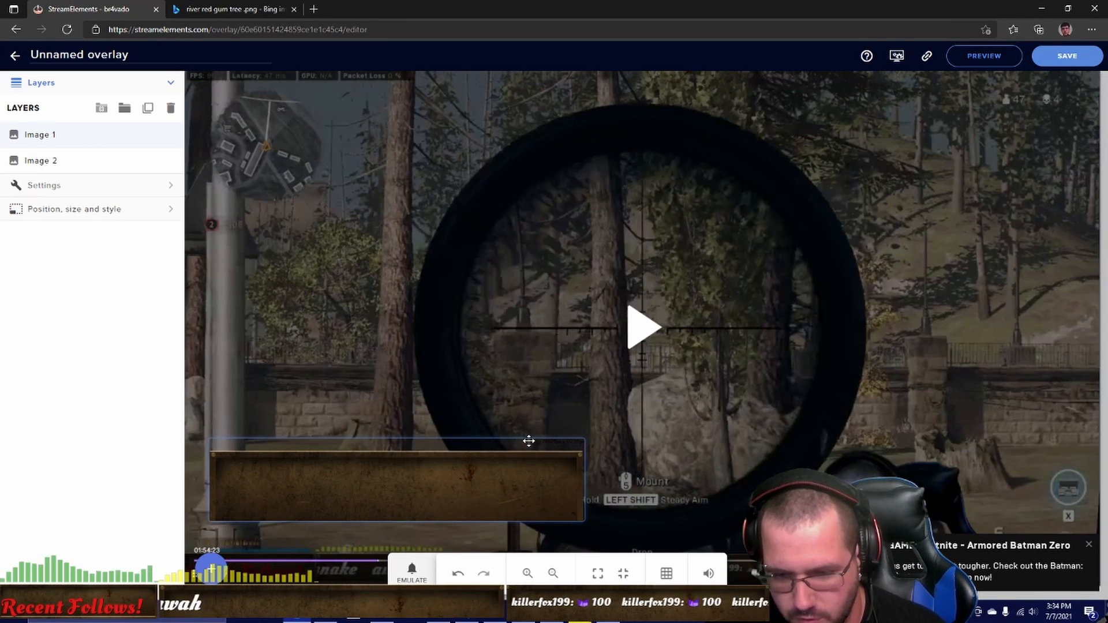
pyautogui.moveTo(529, 441); pyautogui.dragTo(526, 431)
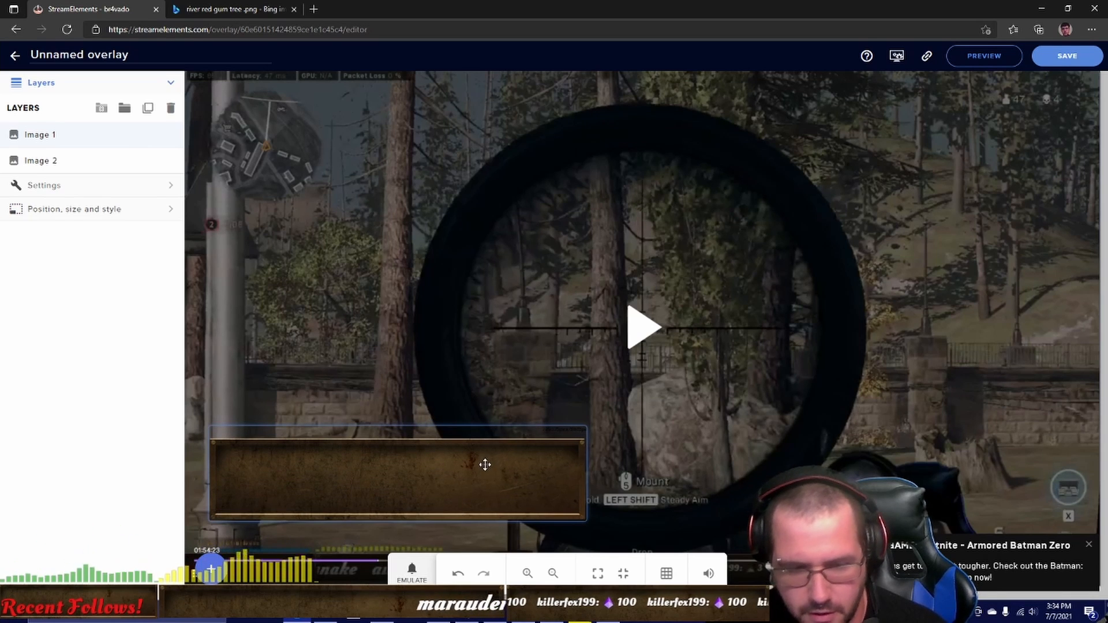
pyautogui.moveTo(485, 465); pyautogui.dragTo(455, 525)
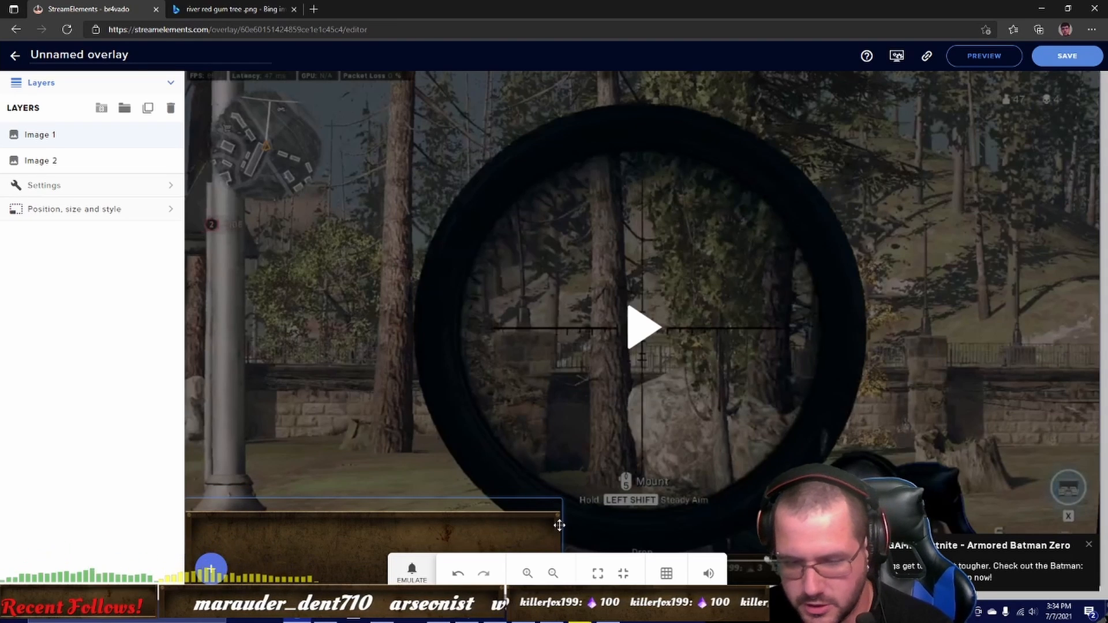
pyautogui.rightClick(514, 527)
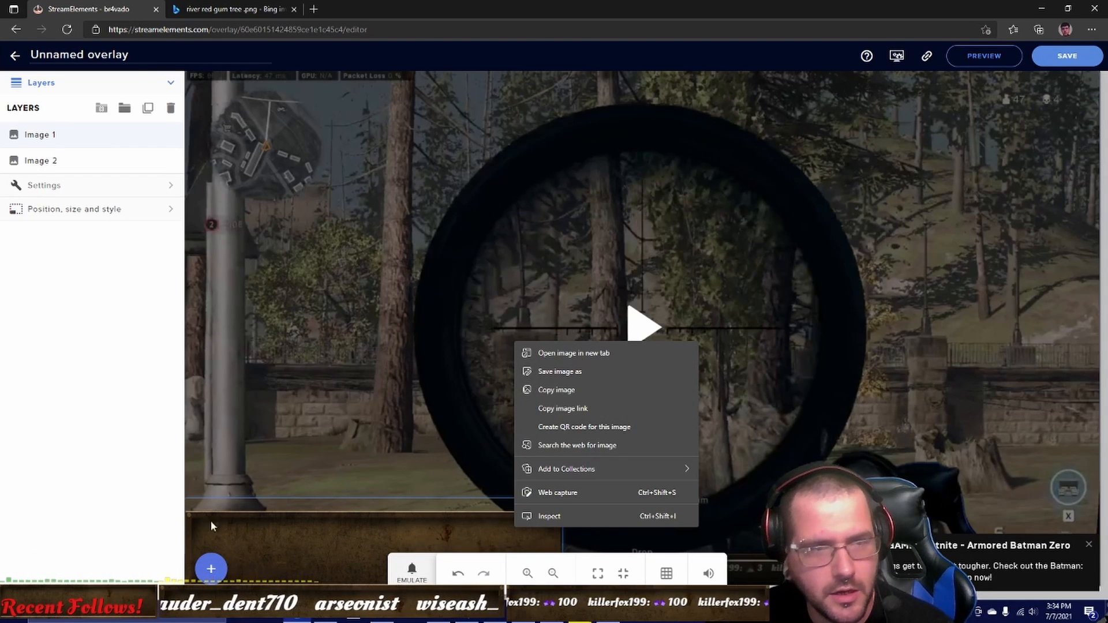
pyautogui.click(68, 134)
pyautogui.rightClick(65, 131)
pyautogui.press('Escape')
# Hide the Image 2 screenshot layer
pyautogui.click(150, 163)
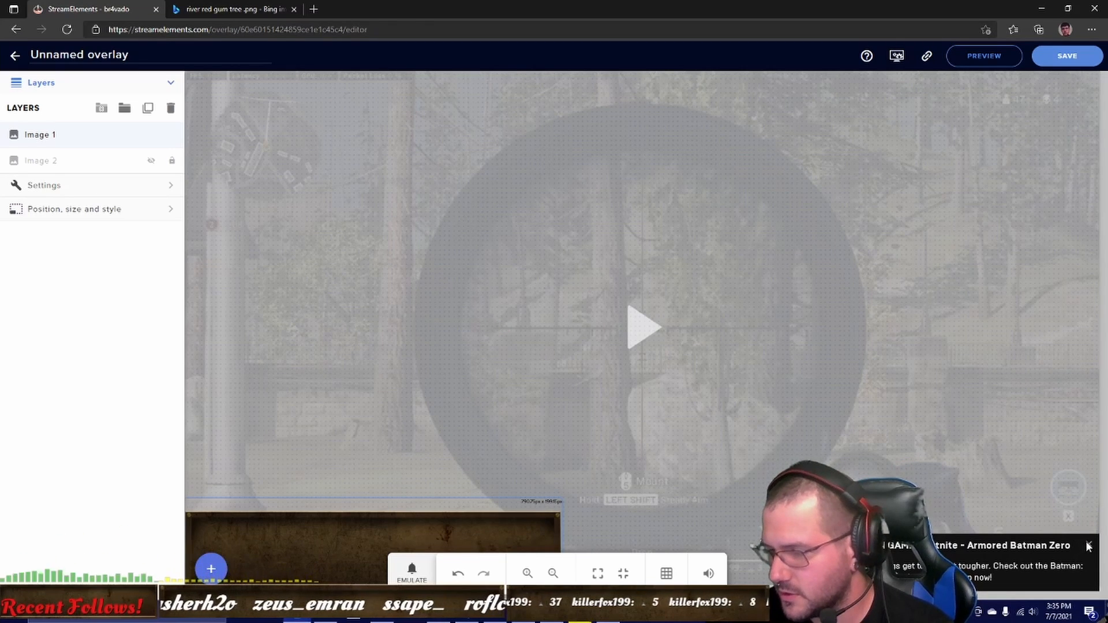
# Duplicate the banner within this overlay, place the copy beside the original along the lower edge, and shrink the original to about 750 px wide
pyautogui.click(627, 577)
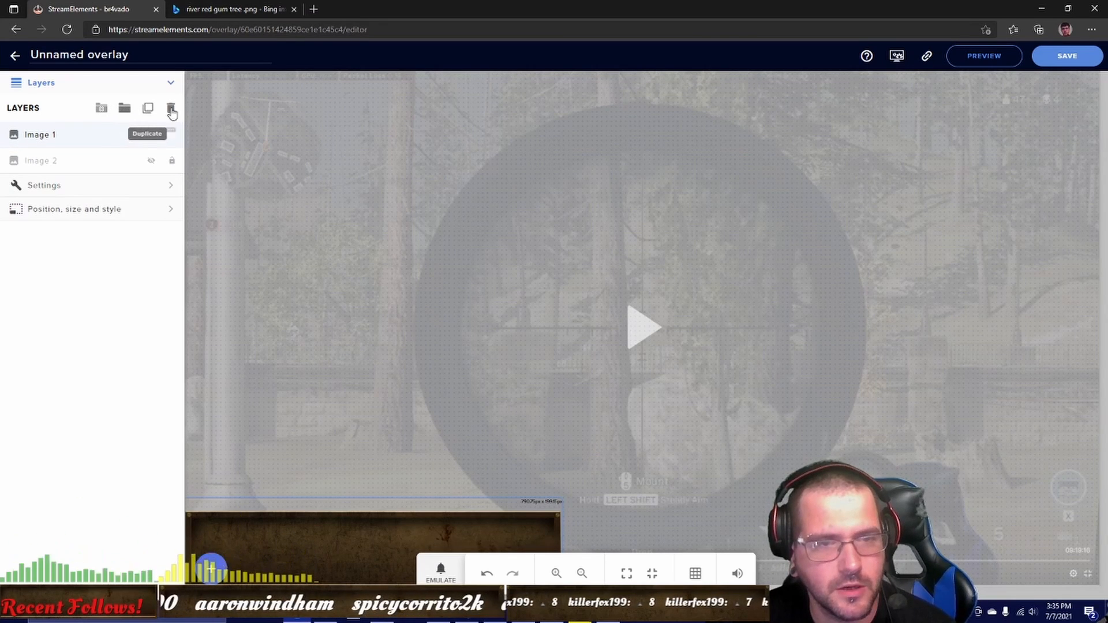
pyautogui.click(149, 109)
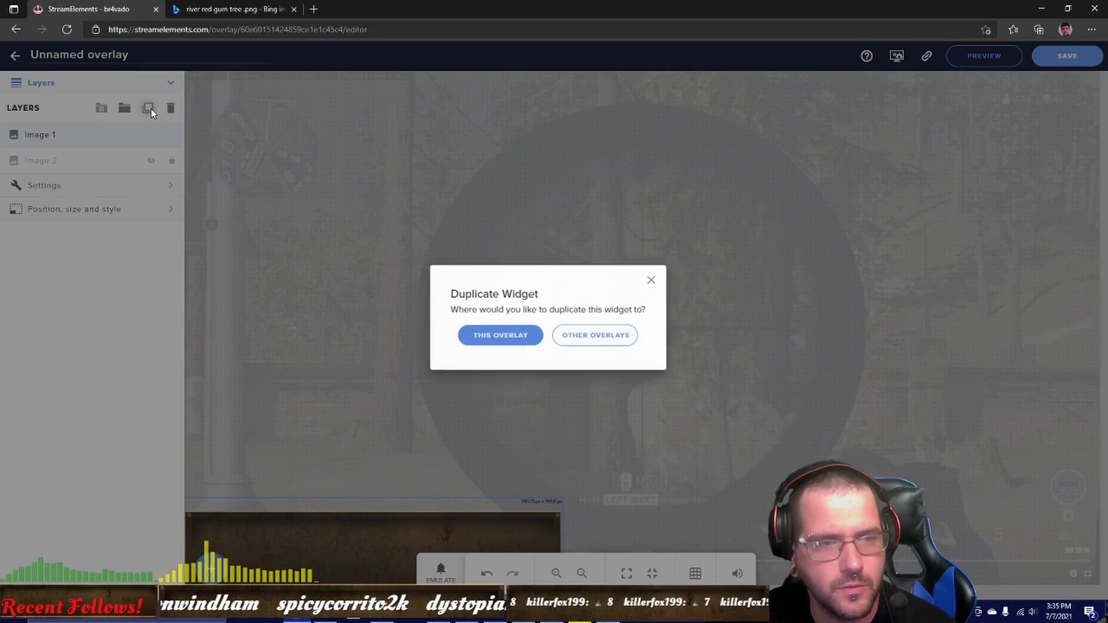
pyautogui.click(504, 340)
pyautogui.moveTo(316, 549); pyautogui.dragTo(701, 538)
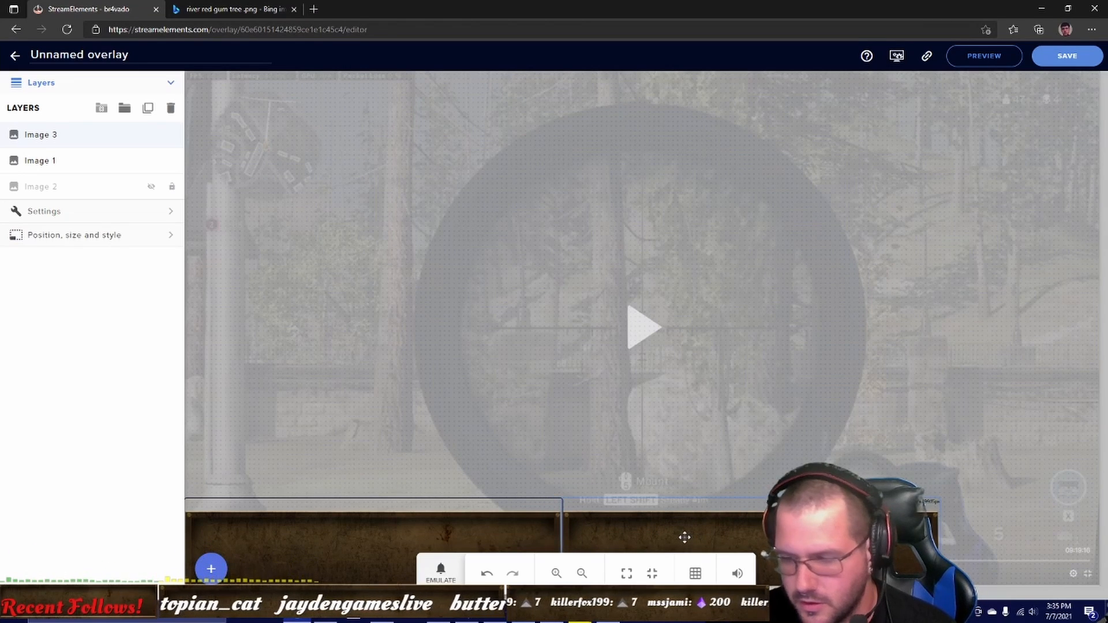
pyautogui.moveTo(557, 499); pyautogui.dragTo(535, 522)
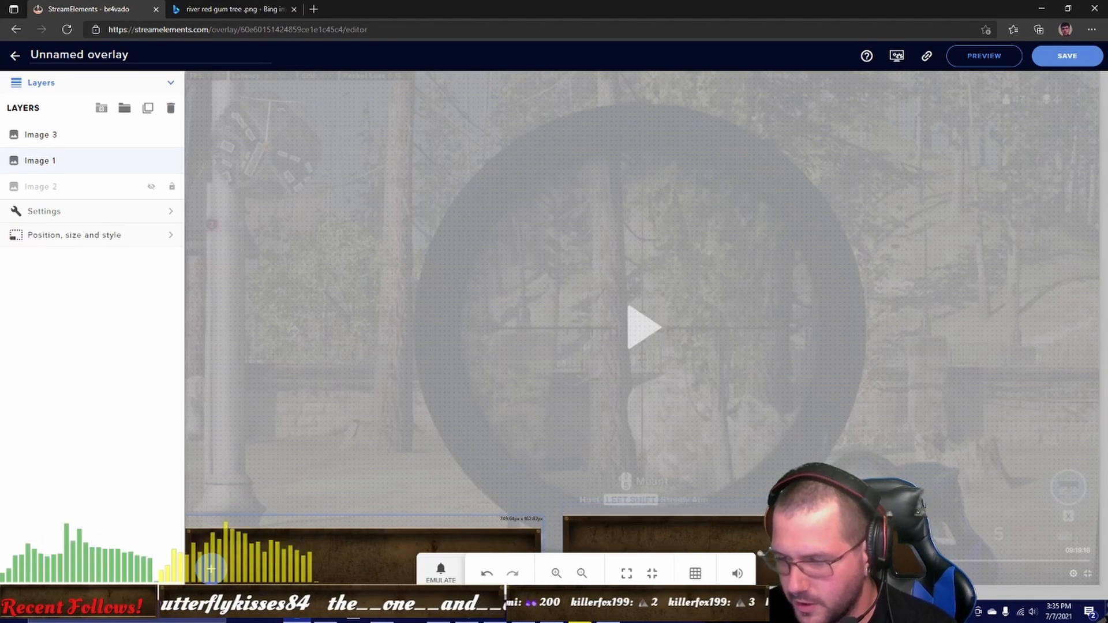
pyautogui.click(211, 569)
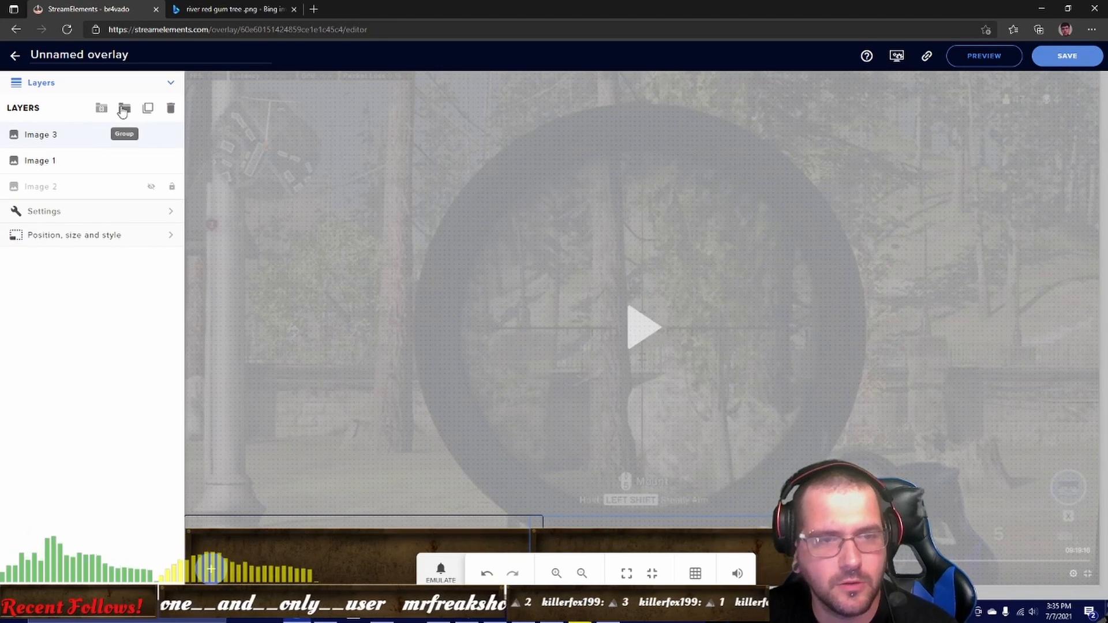
# Duplicate the Image 3 banner within this overlay, place the copy at the canvas's lower-right end, and move the floating canvas controls off the banners
pyautogui.click(152, 108)
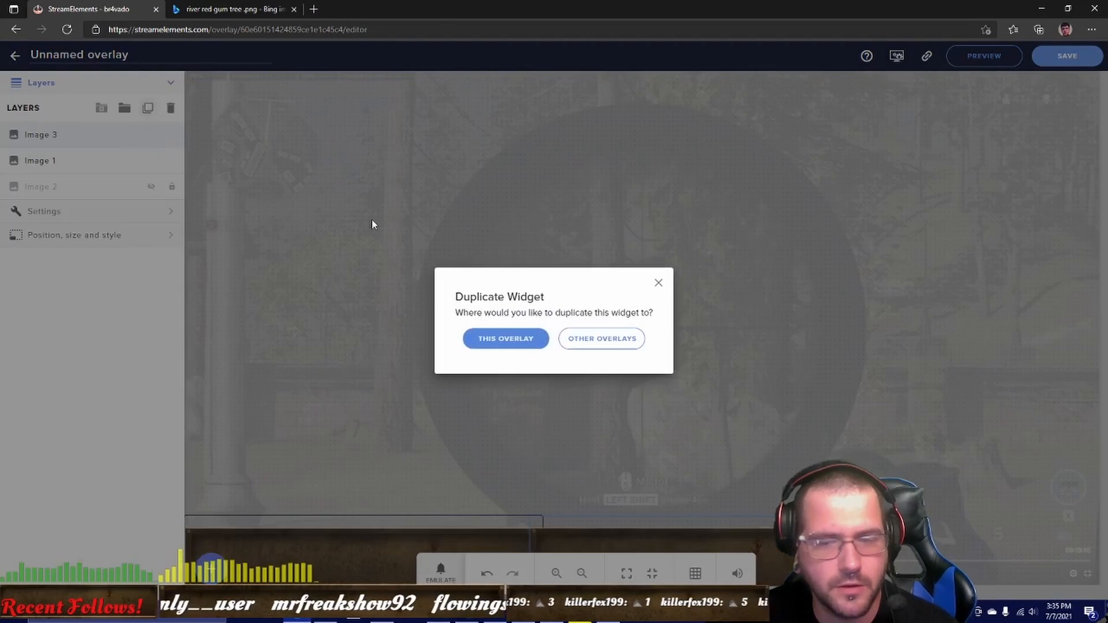
pyautogui.click(530, 340)
pyautogui.moveTo(772, 575); pyautogui.dragTo(1084, 555)
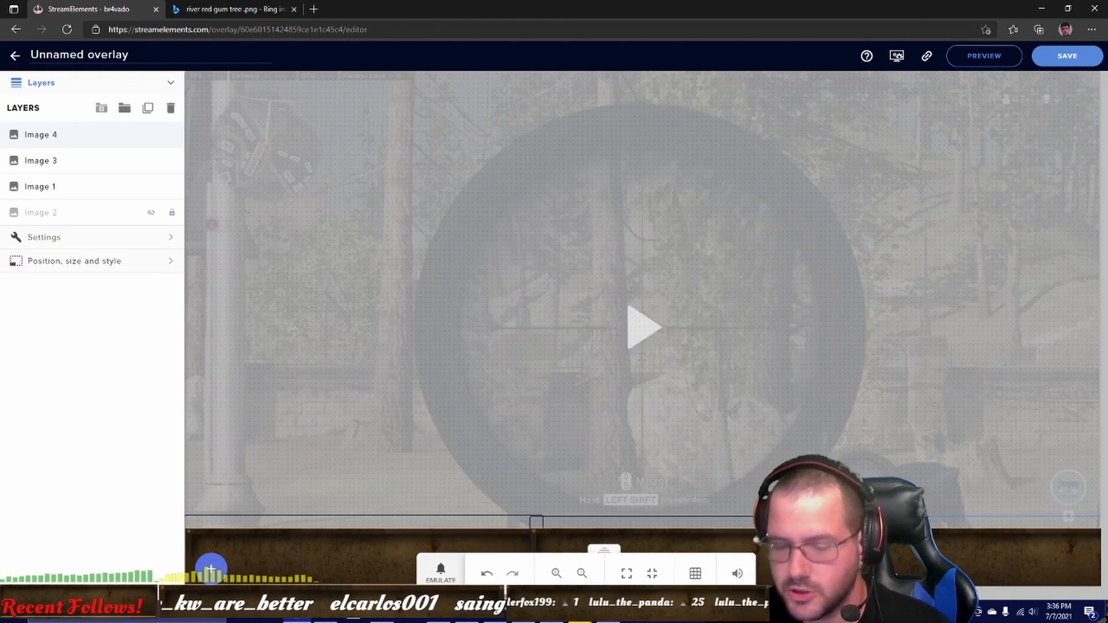
pyautogui.moveTo(606, 550); pyautogui.dragTo(906, 153)
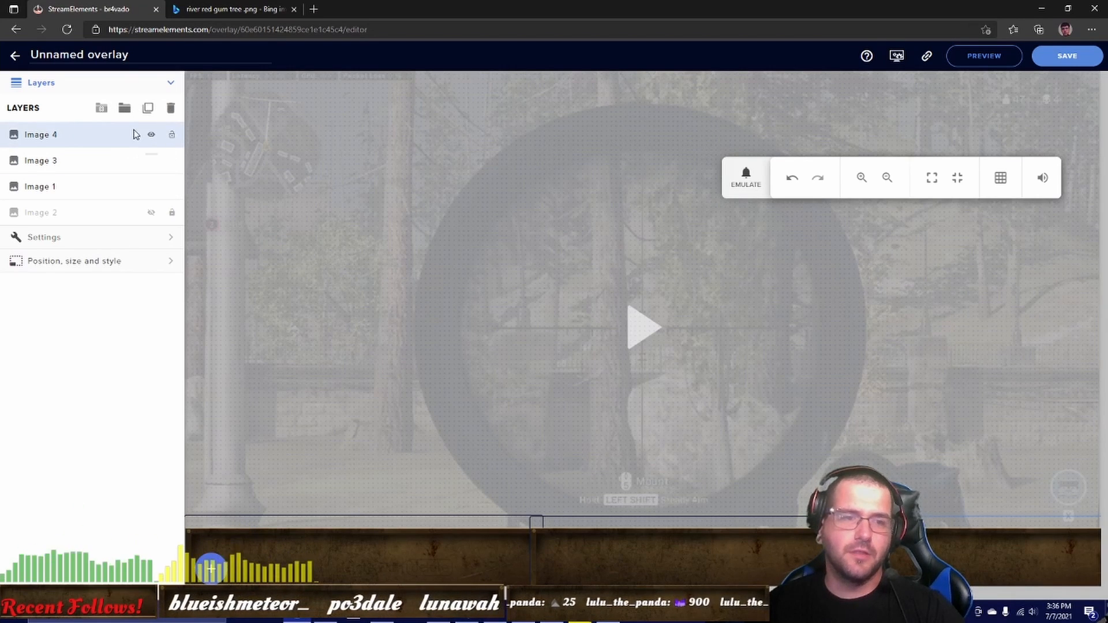
# Shrink the leaf picture in Image 4 to about 247 by 215 px and place it over the canvas's lower-left corner
pyautogui.click(119, 140)
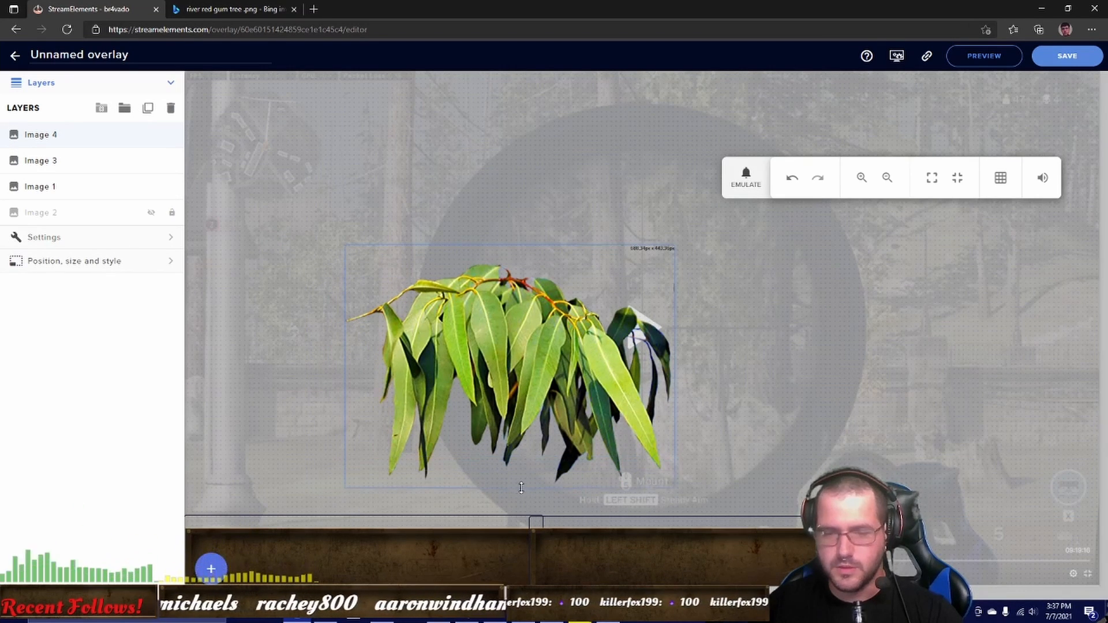
pyautogui.moveTo(674, 308); pyautogui.dragTo(491, 351)
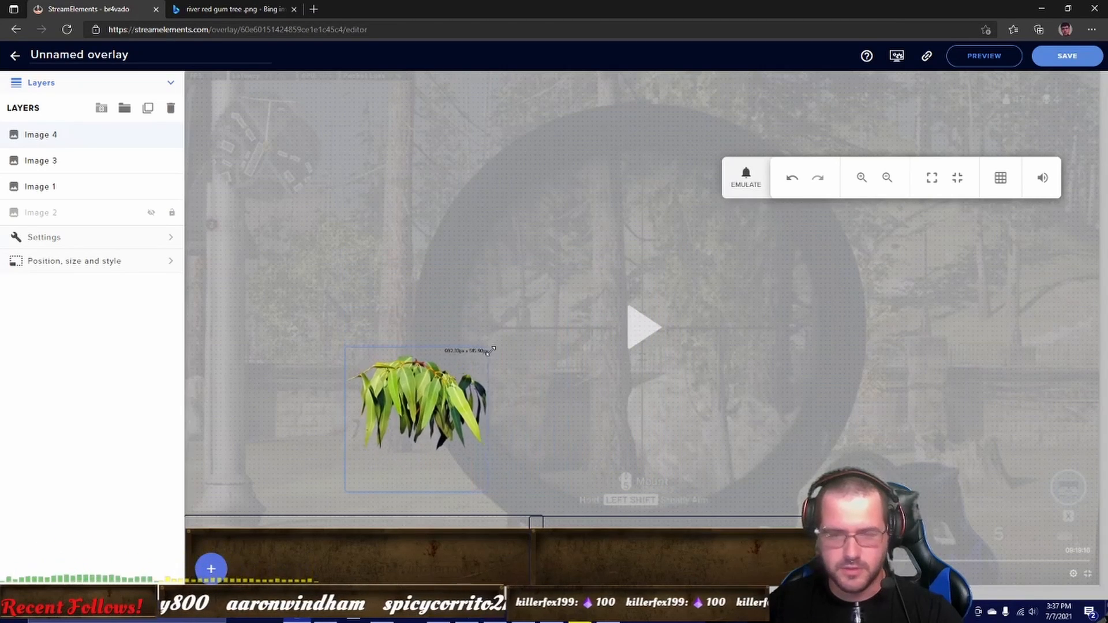
pyautogui.moveTo(453, 401); pyautogui.dragTo(279, 525)
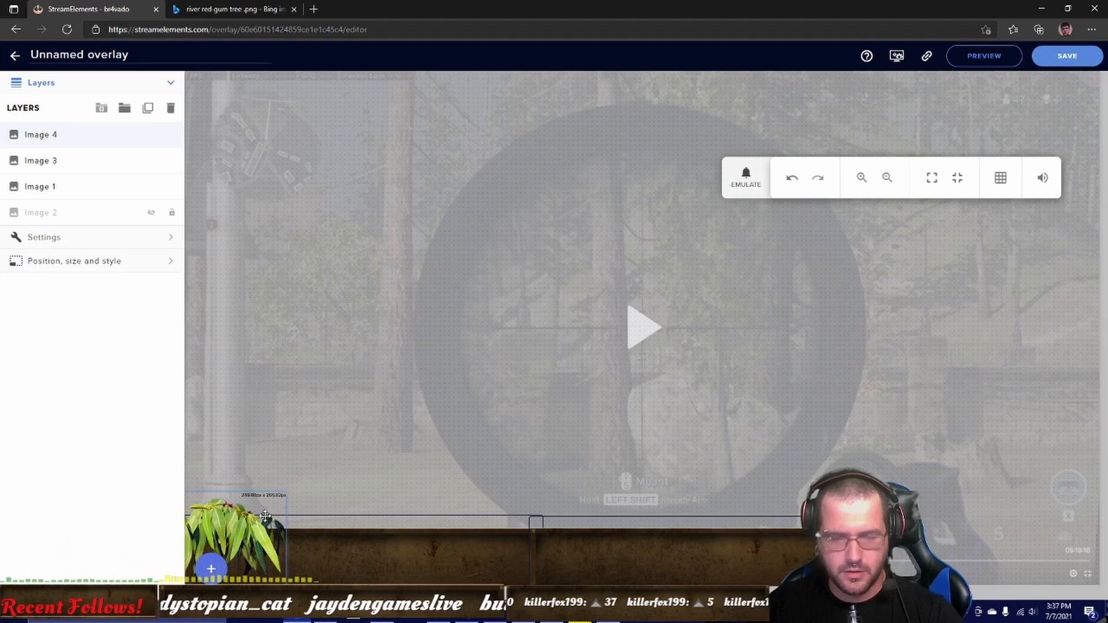
pyautogui.moveTo(265, 515)
pyautogui.mouseDown()
pyautogui.moveTo(281, 484)
pyautogui.moveTo(270, 495)
pyautogui.mouseUp()
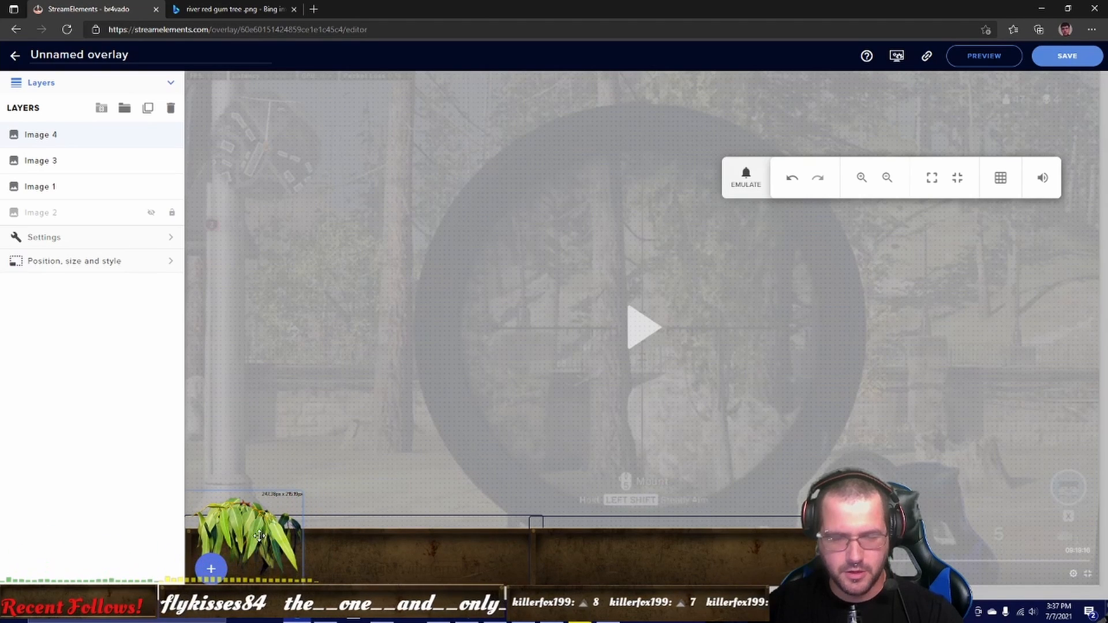
pyautogui.moveTo(251, 529); pyautogui.dragTo(249, 525)
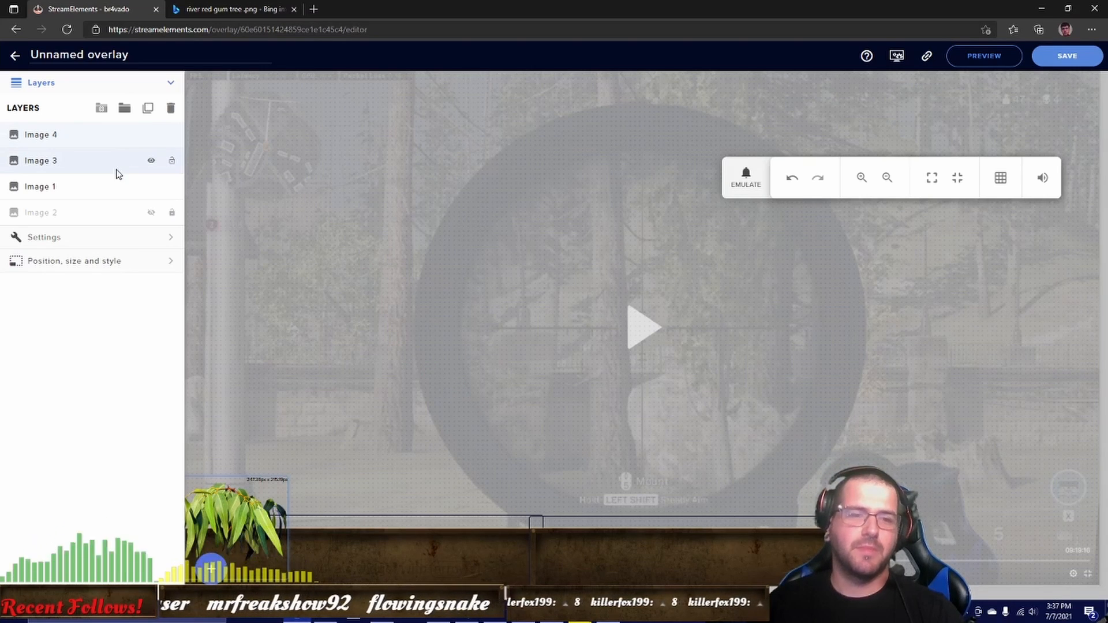
# Change Image 4's picture back to Stream Label.png and shift the middle banner slightly so it lines up with the first banner's end
pyautogui.click(46, 238)
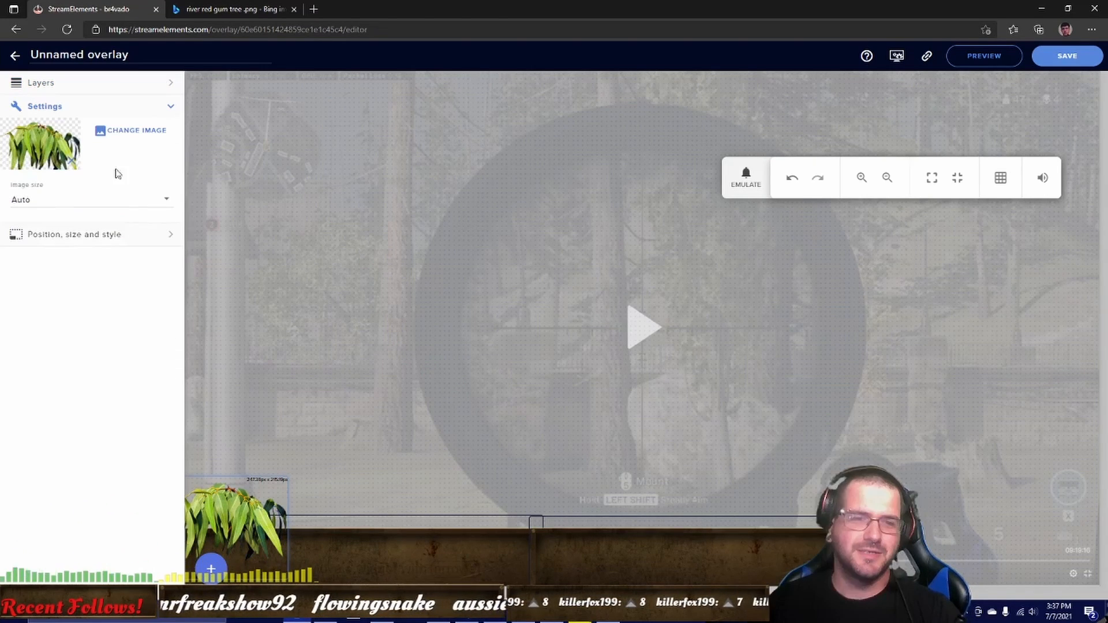
pyautogui.click(146, 136)
pyautogui.click(216, 153)
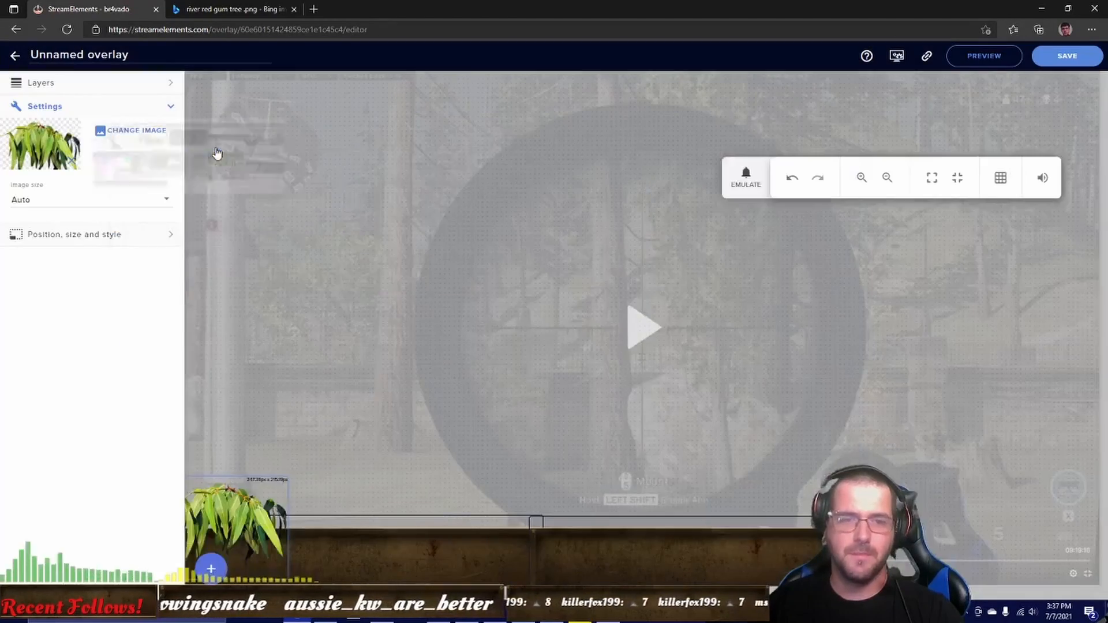
pyautogui.click(133, 131)
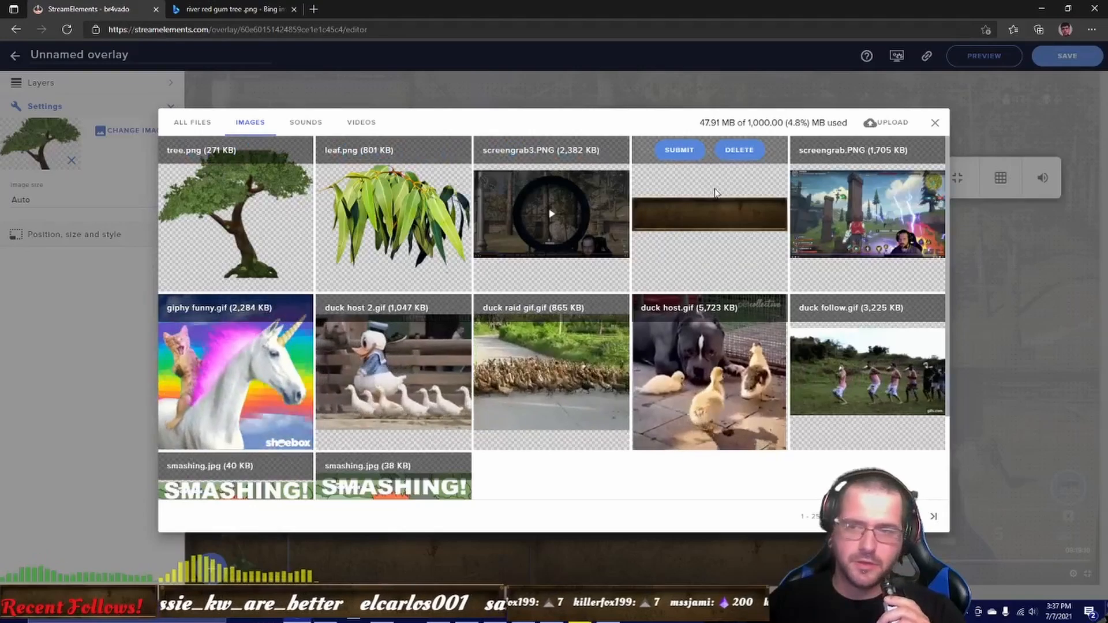
pyautogui.click(679, 150)
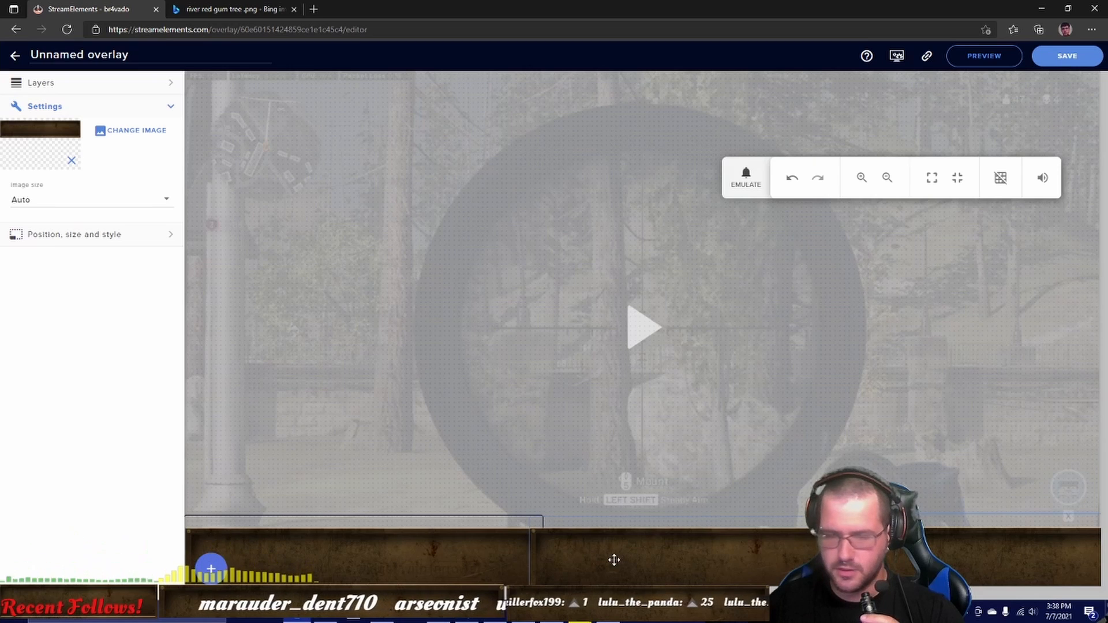
pyautogui.moveTo(613, 559); pyautogui.dragTo(622, 559)
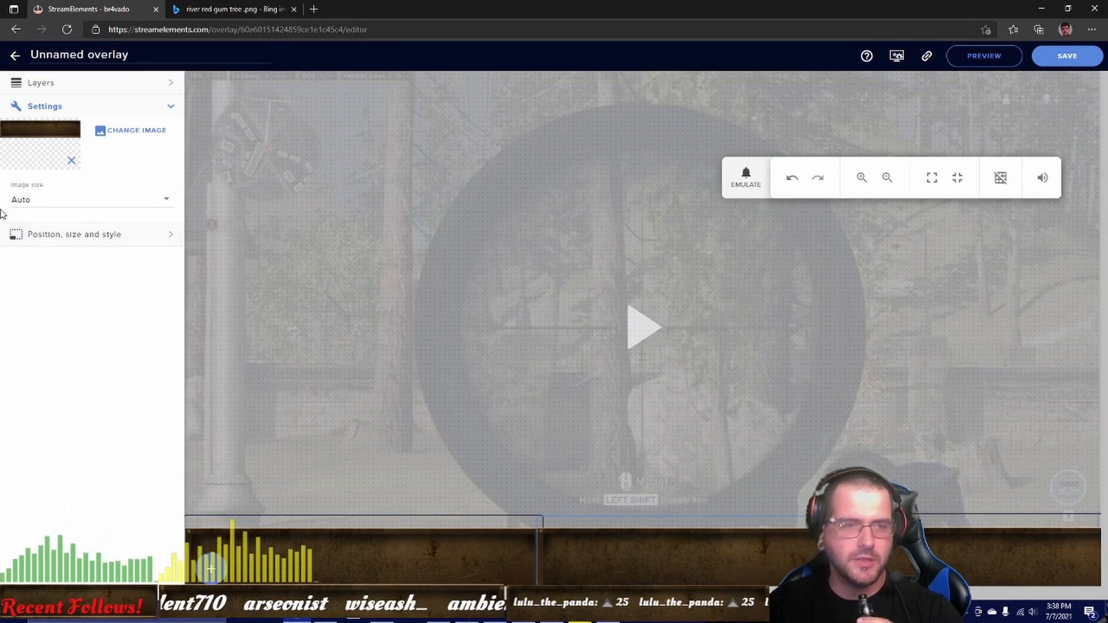
pyautogui.click(81, 234)
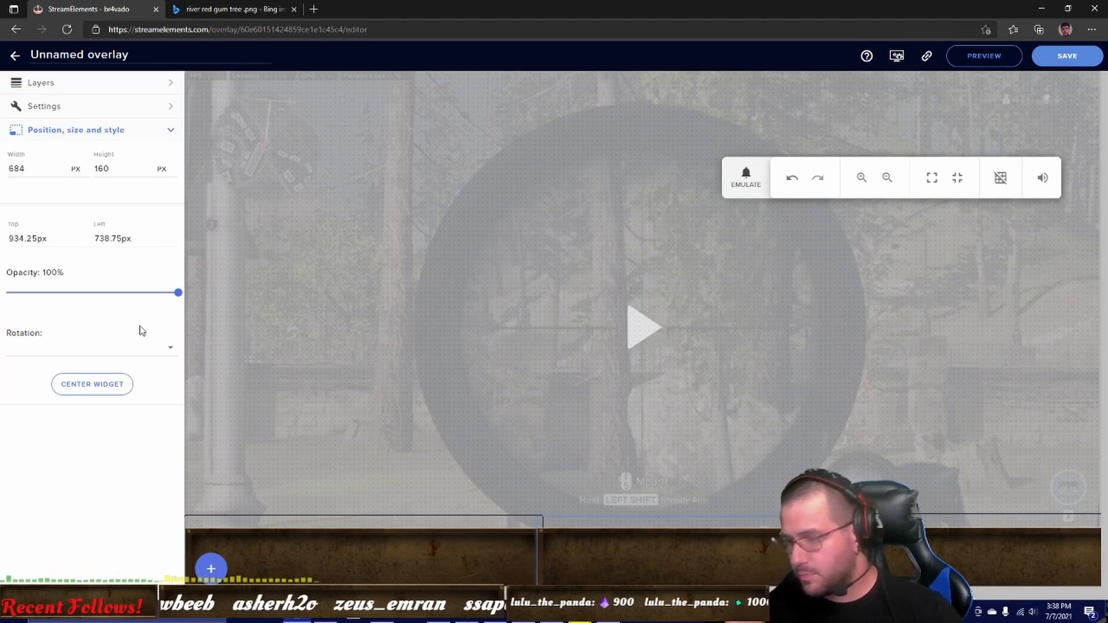
pyautogui.click(172, 348)
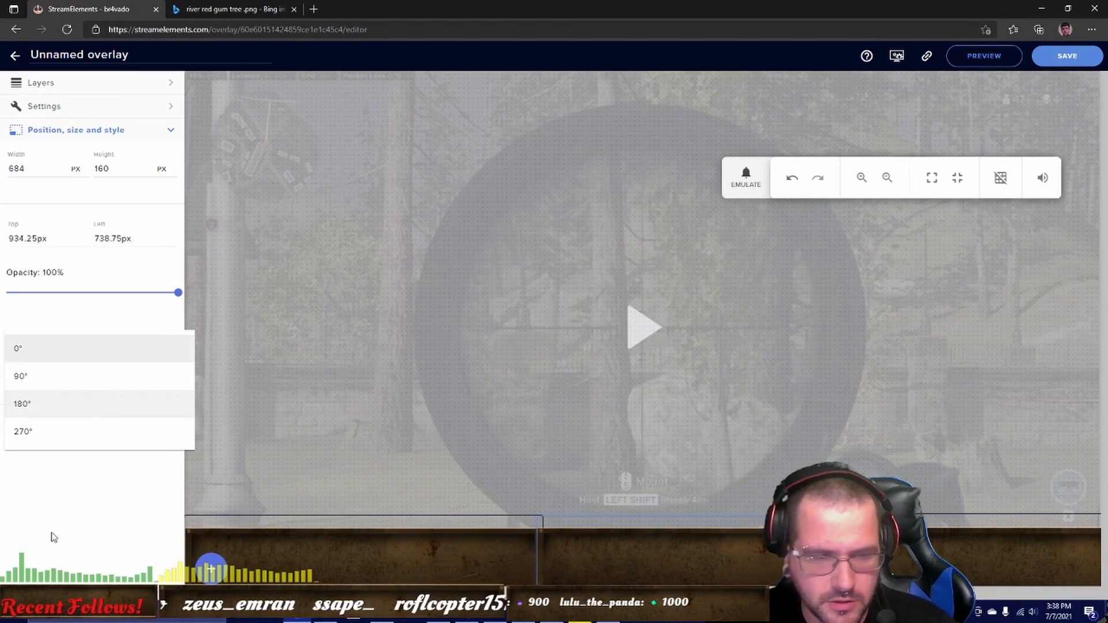
pyautogui.click(49, 544)
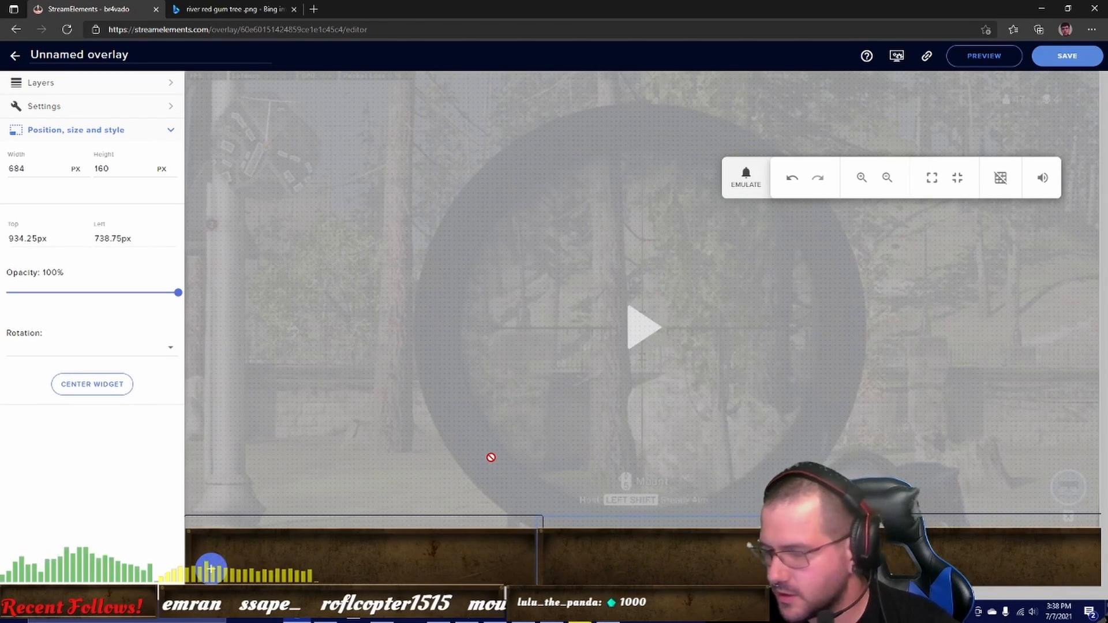
pyautogui.click(129, 85)
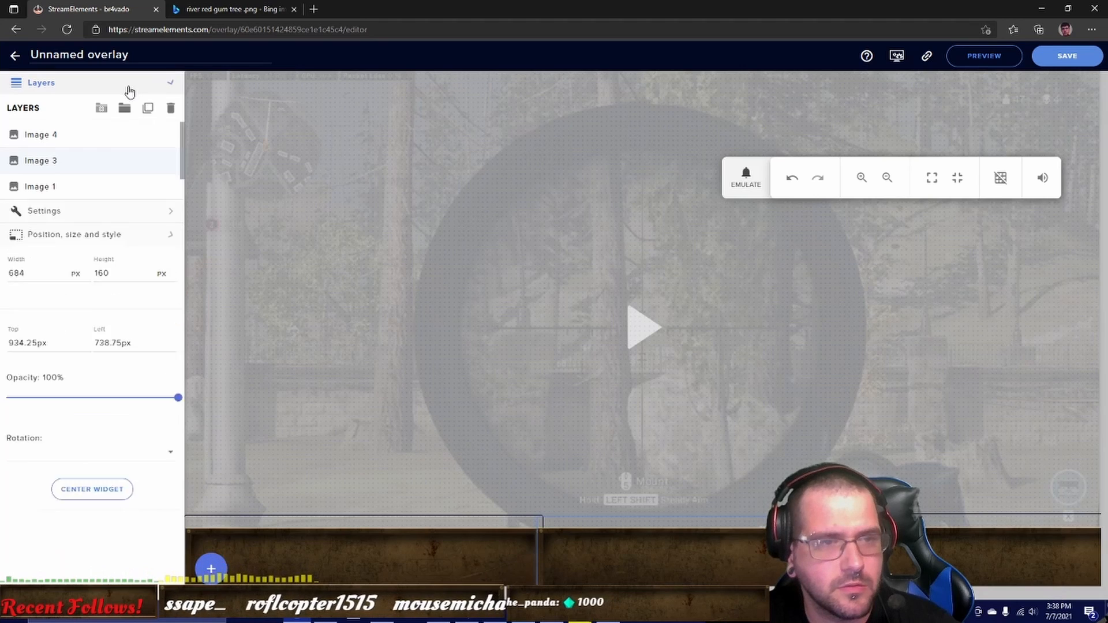
pyautogui.click(64, 126)
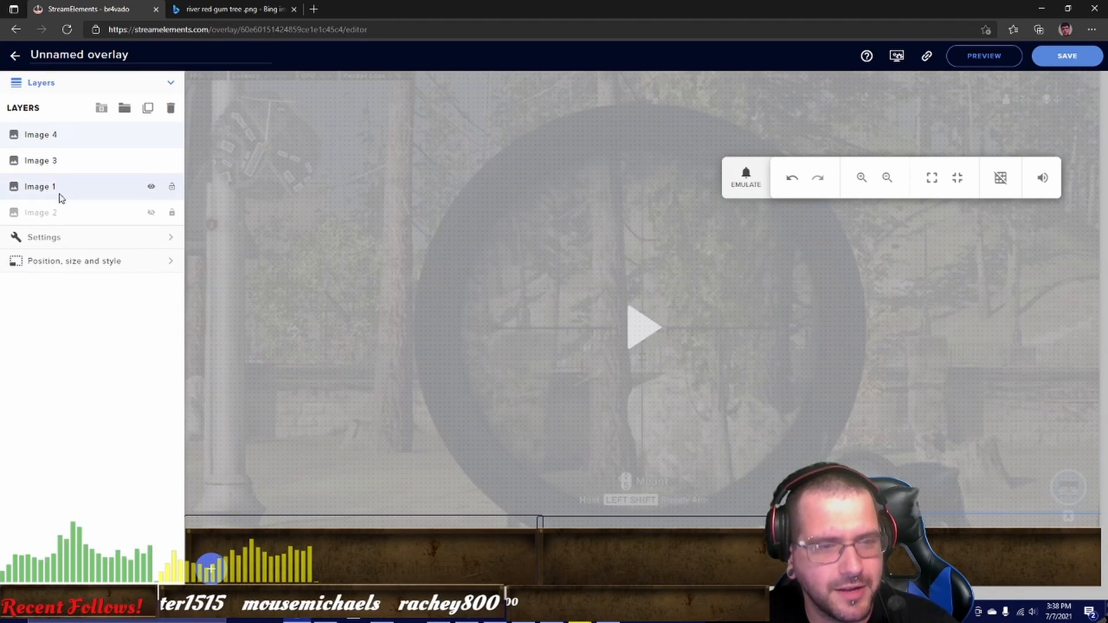
# Add a new image widget, use leaf.png as its image, and place it over the lower-left end of the banner row
pyautogui.click(211, 570)
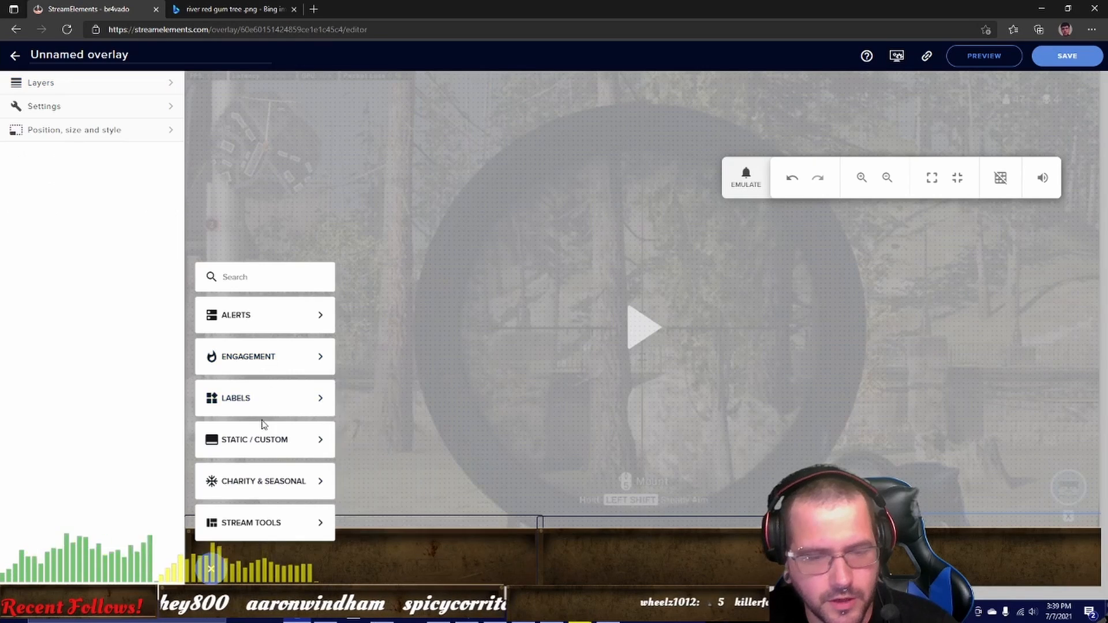
pyautogui.moveTo(271, 407)
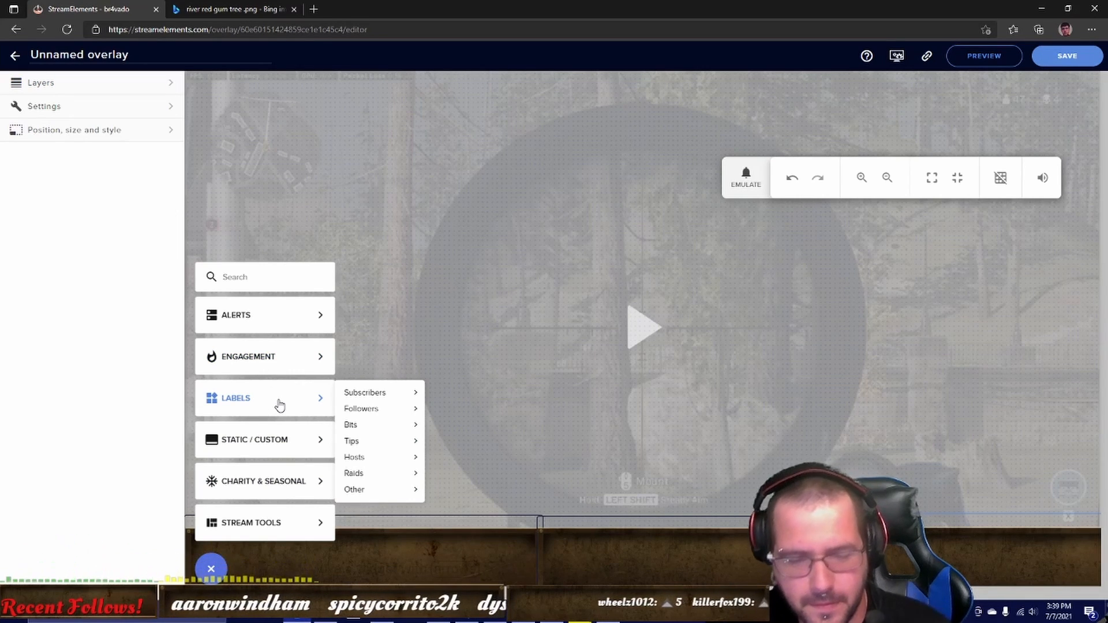
pyautogui.moveTo(262, 456)
pyautogui.click(379, 407)
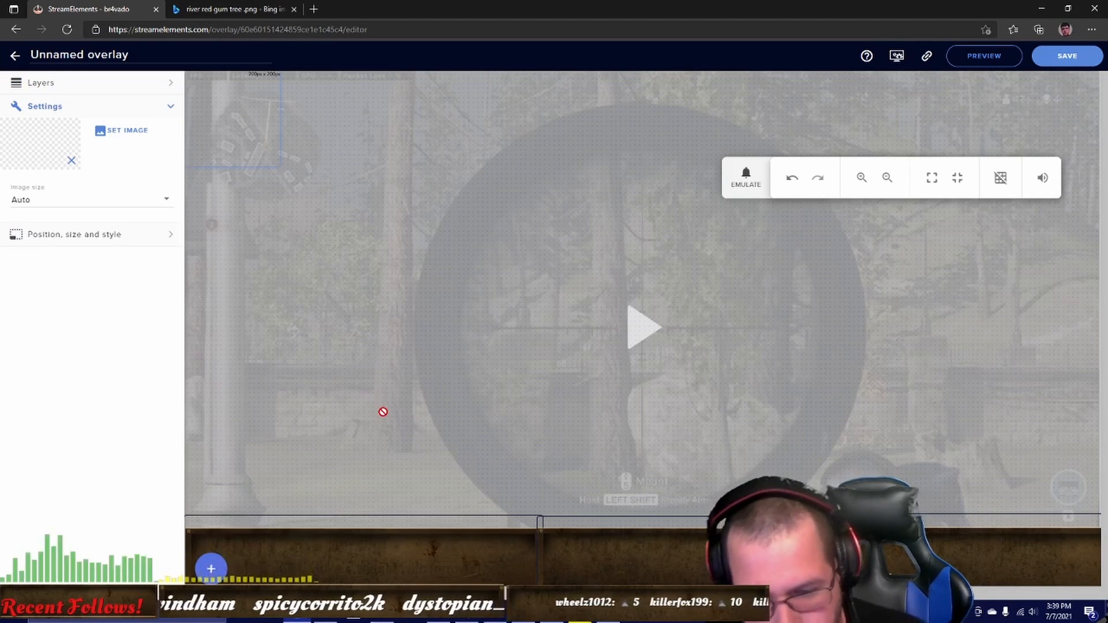
pyautogui.click(144, 133)
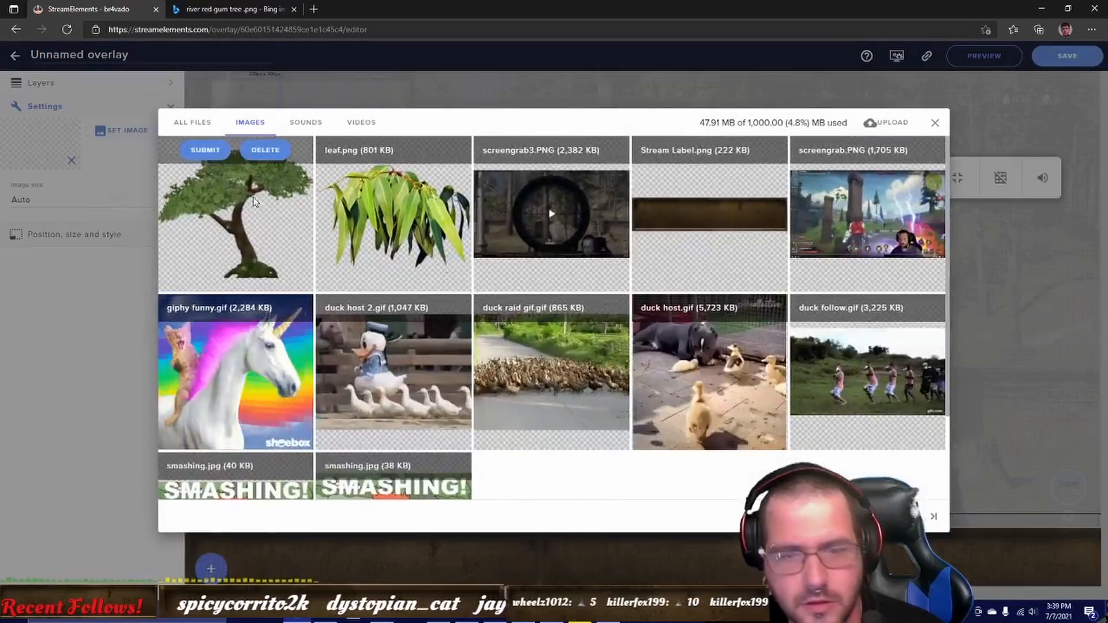
pyautogui.click(360, 149)
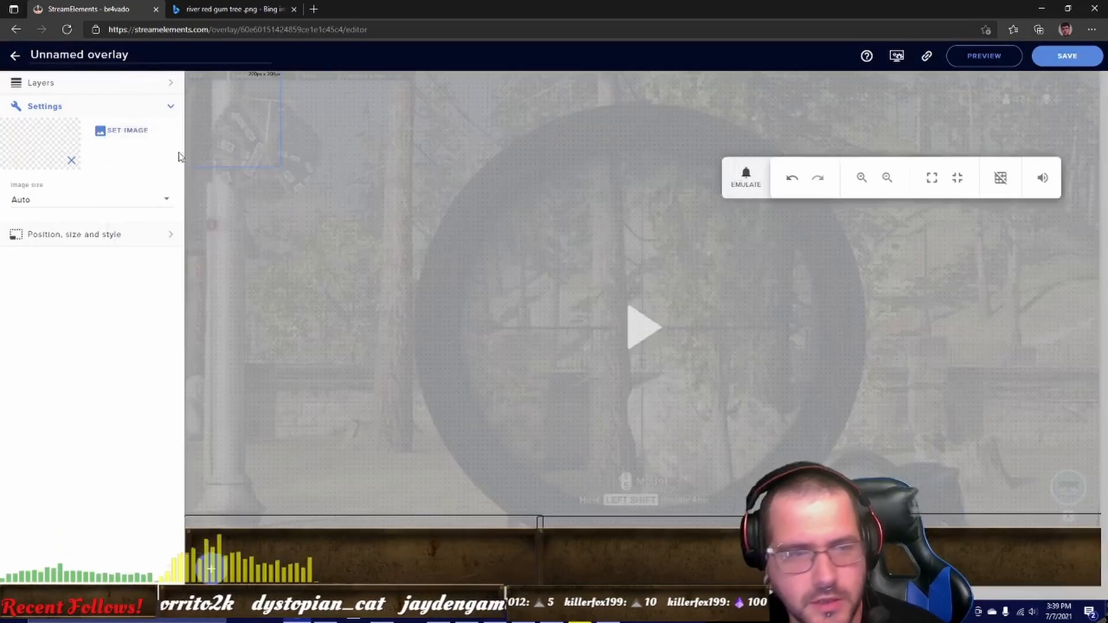
pyautogui.moveTo(294, 340); pyautogui.dragTo(230, 525)
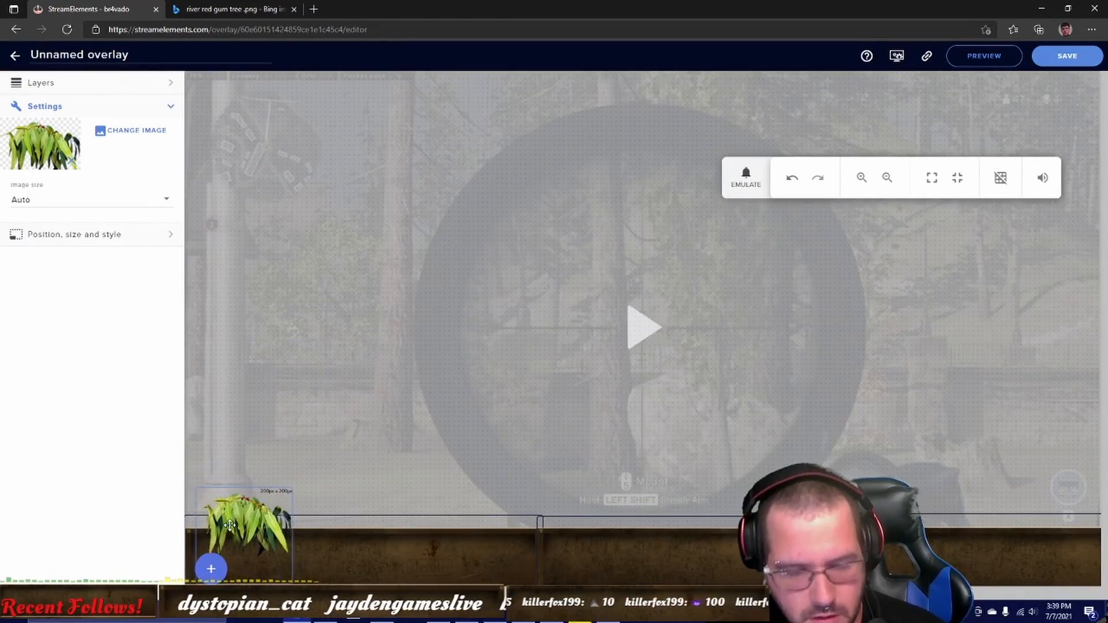
# Enlarge the leaf image to about 343 px wide and move it into the lower-left corner, slightly above the banner's upper edge
pyautogui.click(285, 526)
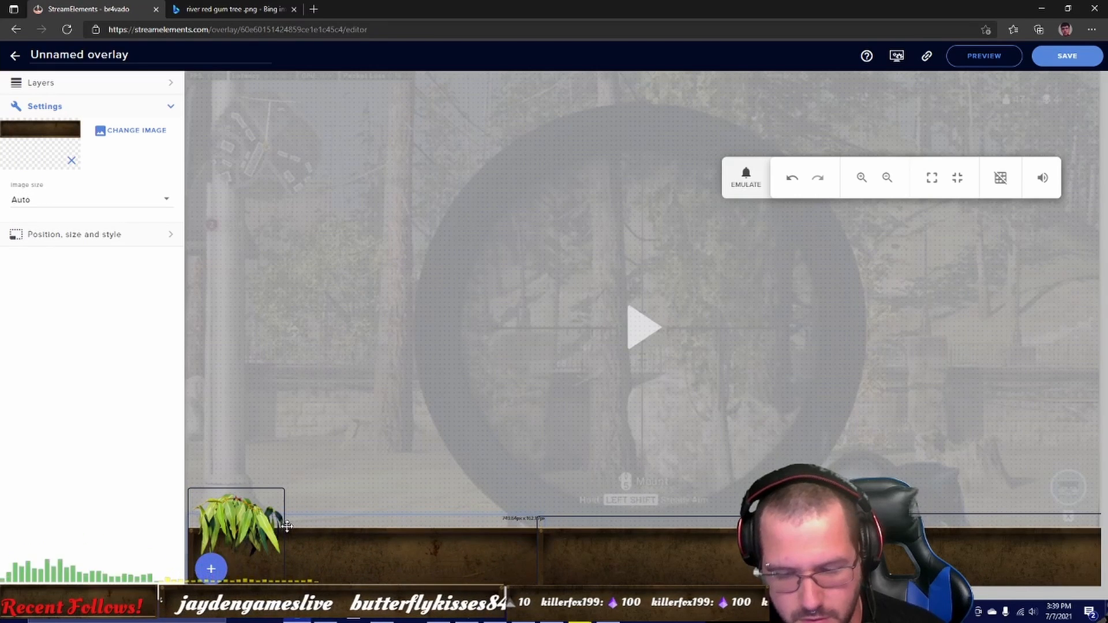
pyautogui.click(277, 522)
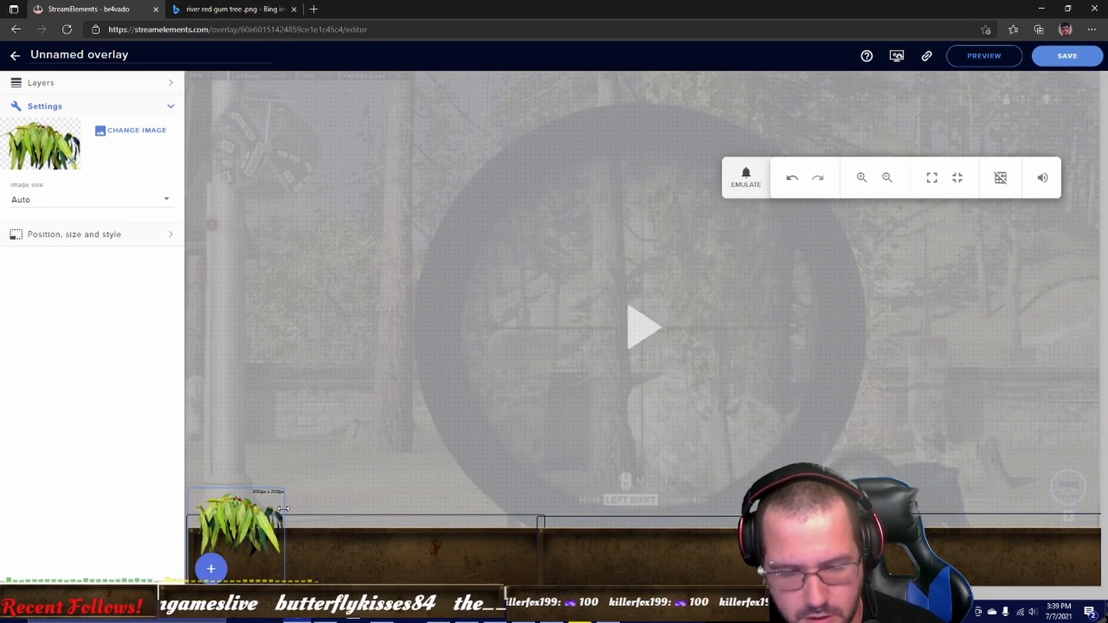
pyautogui.moveTo(285, 508); pyautogui.dragTo(351, 499)
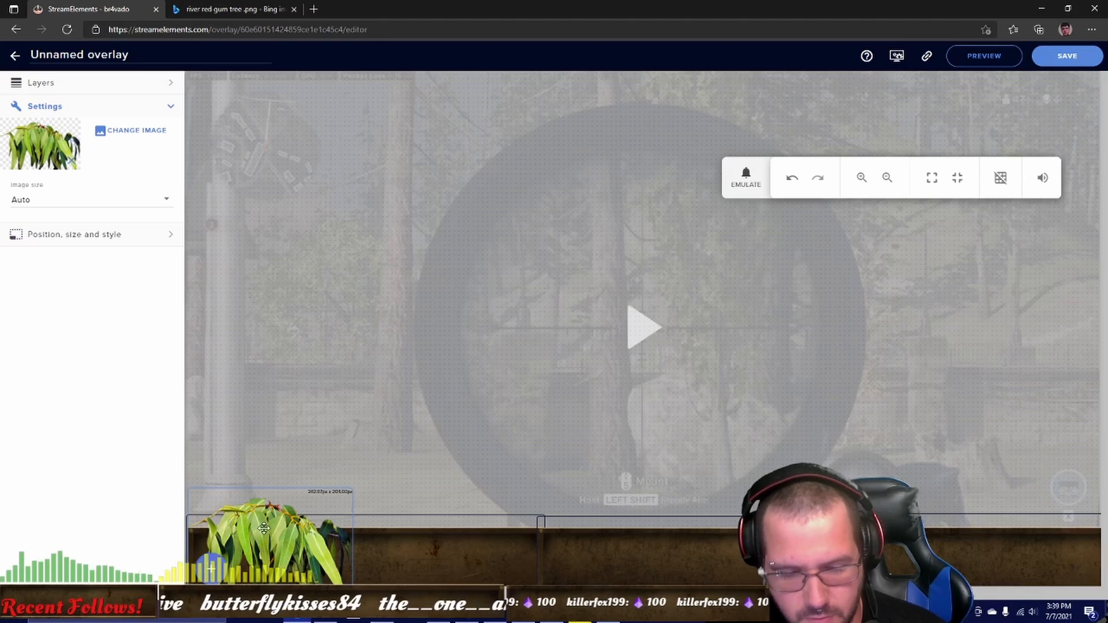
pyautogui.moveTo(263, 528); pyautogui.dragTo(240, 507)
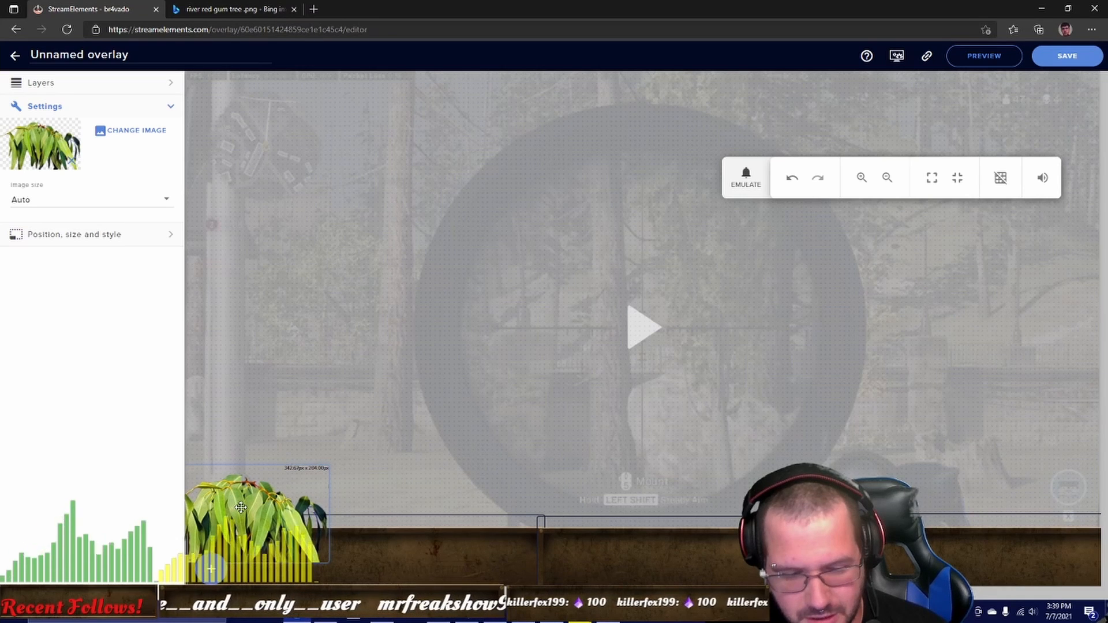
pyautogui.click(413, 443)
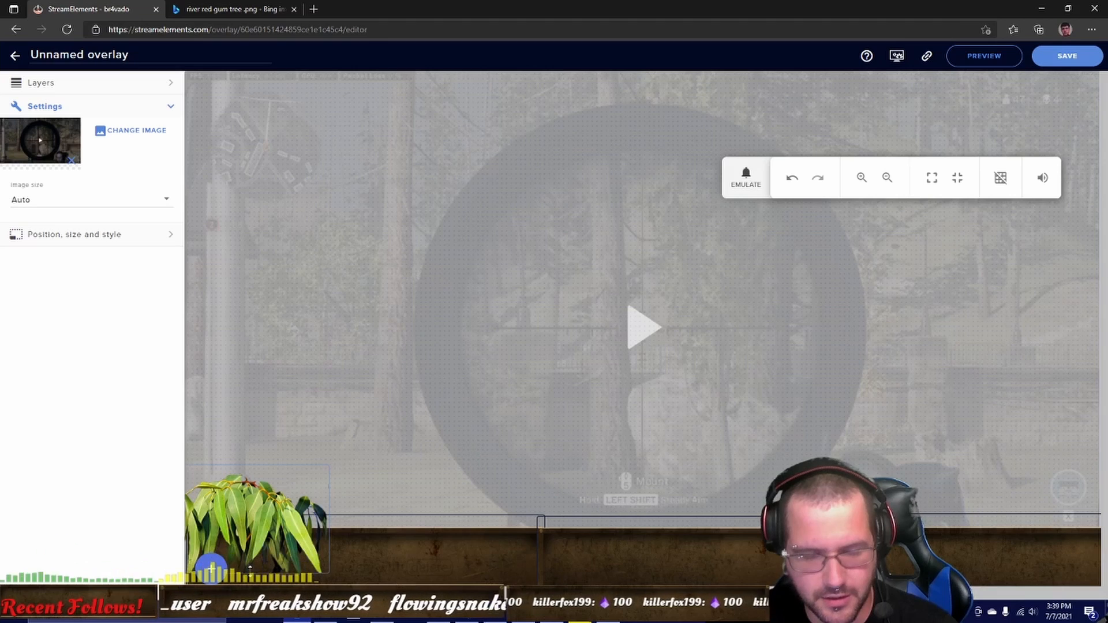
pyautogui.click(311, 506)
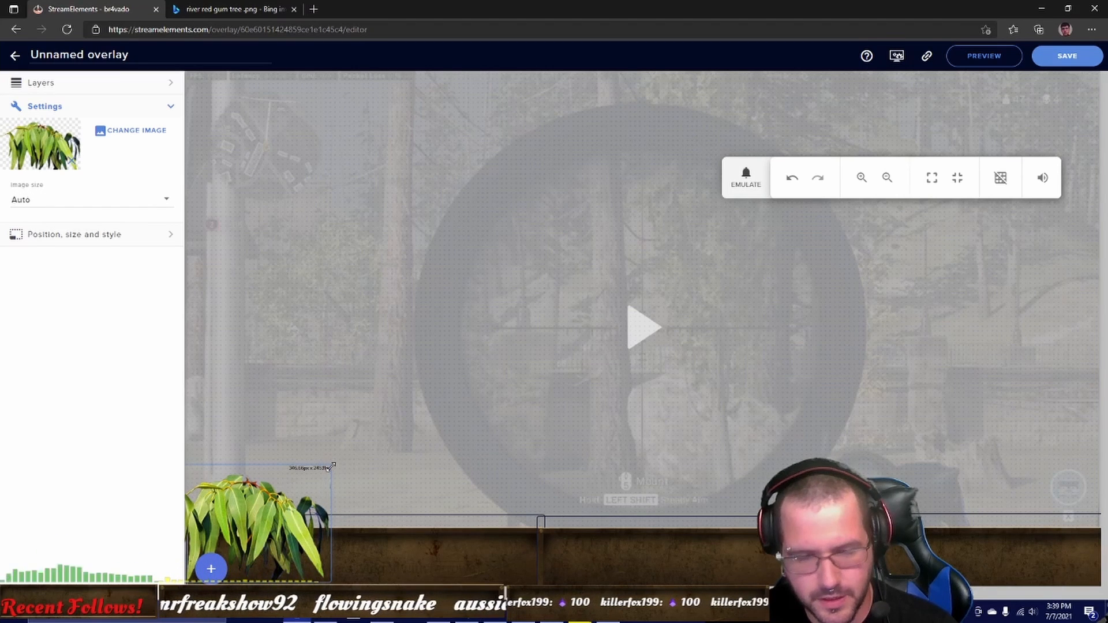
# Shrink the leaf image so it only covers the lower-left corner and rises slightly above the banner's upper edge
pyautogui.moveTo(332, 466); pyautogui.dragTo(275, 488)
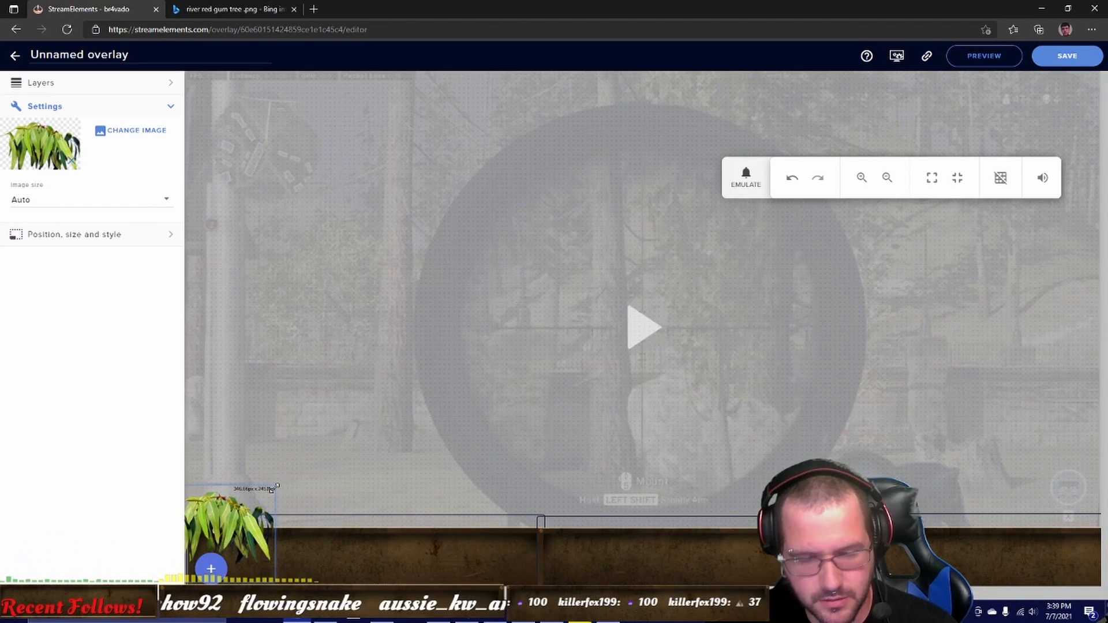
pyautogui.click(346, 451)
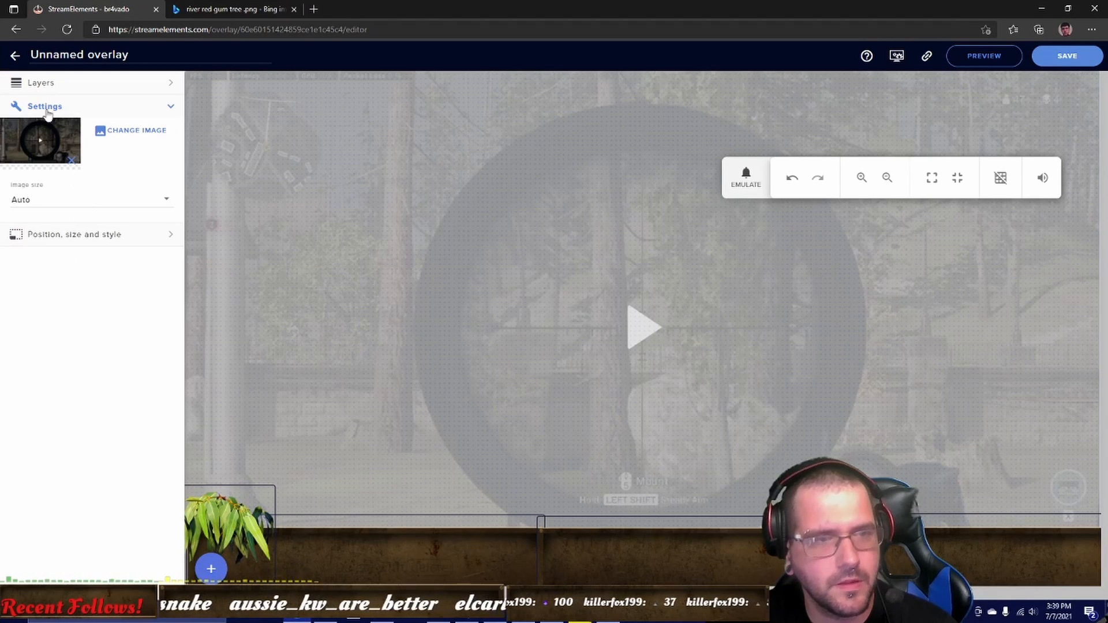
# Add a new image widget and use the green tree picture from the uploaded images as its image
pyautogui.click(210, 570)
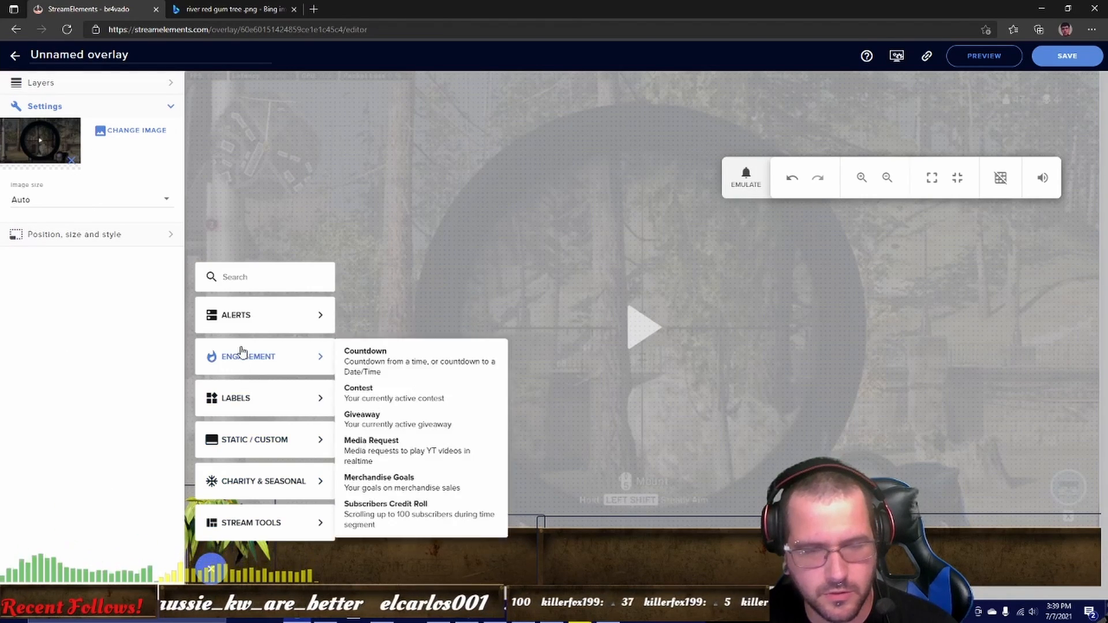
pyautogui.moveTo(323, 435)
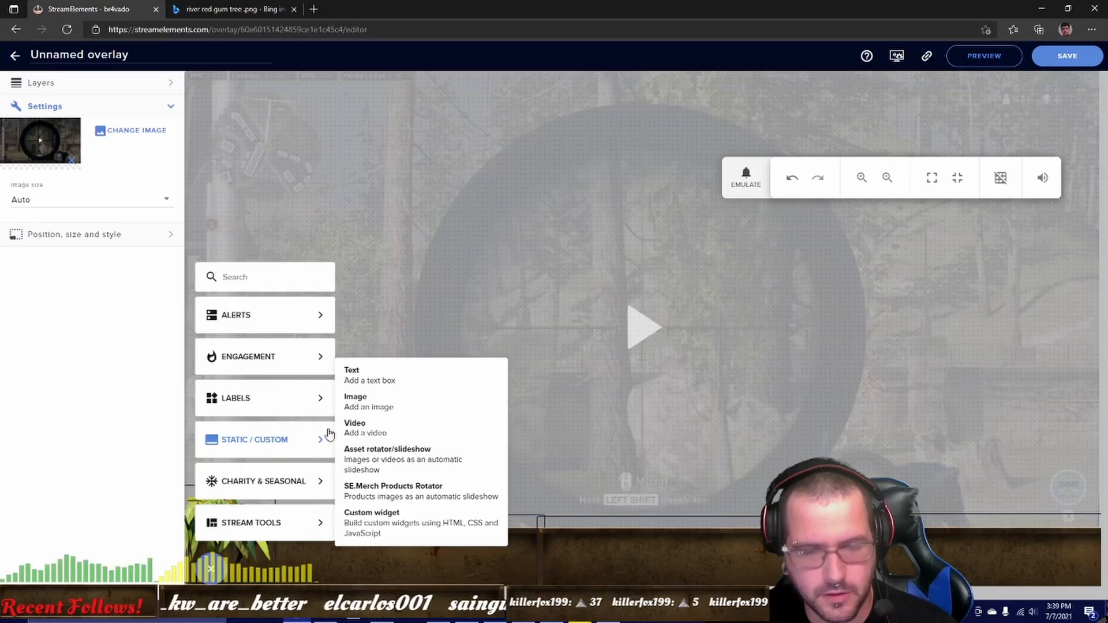
pyautogui.click(365, 406)
pyautogui.click(121, 130)
pyautogui.moveTo(212, 152)
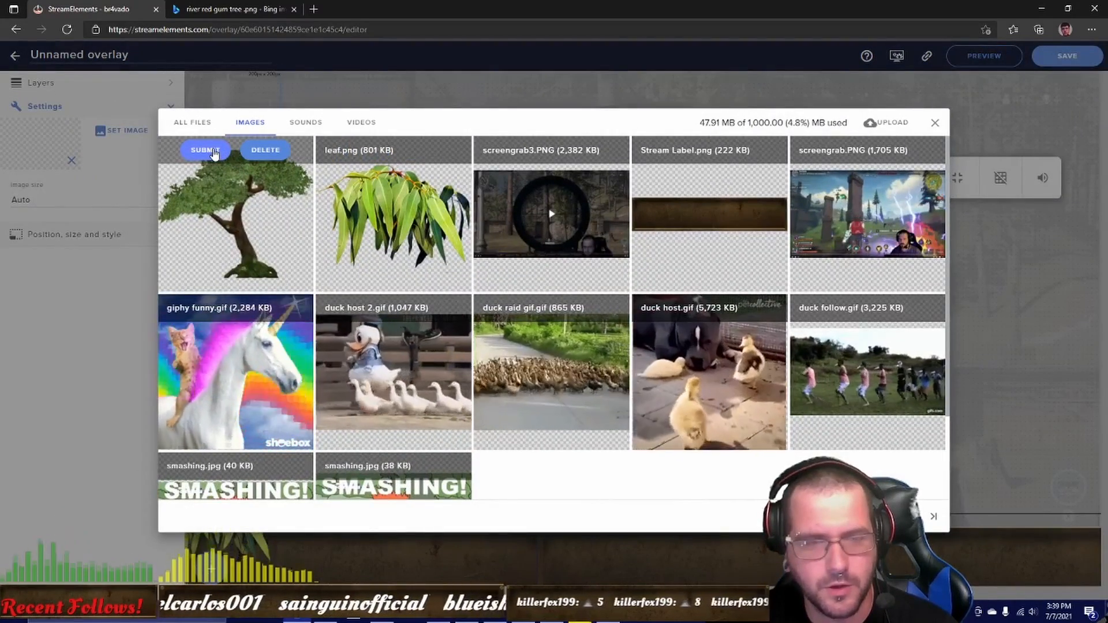
pyautogui.click(213, 152)
# Enlarge the tree image to about 400 px wide and stand it over the junction between the first and middle banners
pyautogui.moveTo(236, 113); pyautogui.dragTo(540, 543)
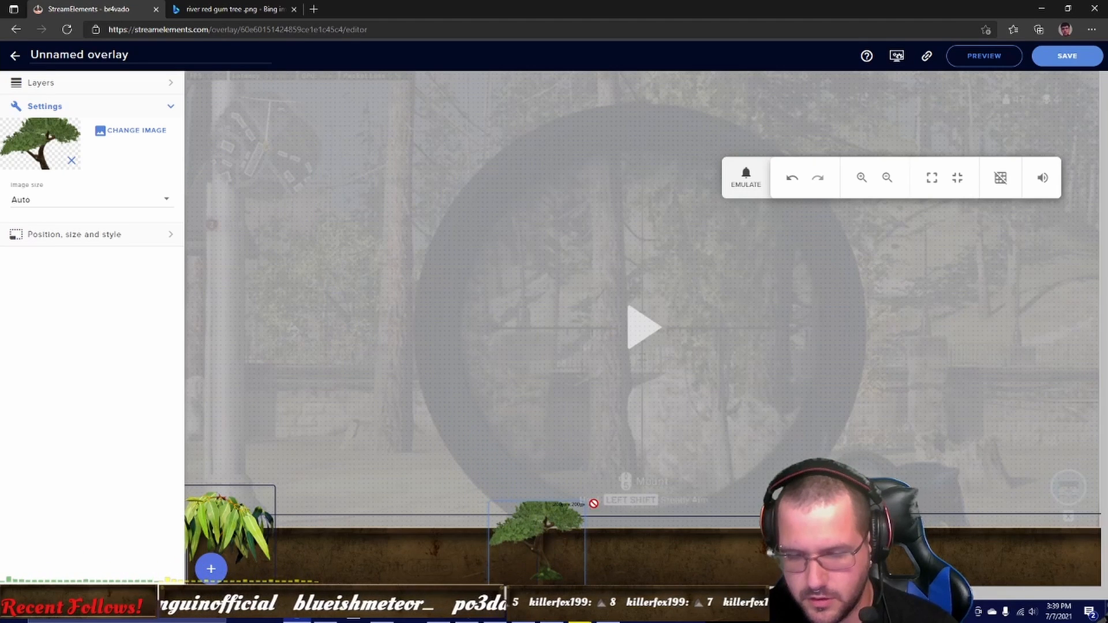
pyautogui.moveTo(584, 502); pyautogui.dragTo(679, 423)
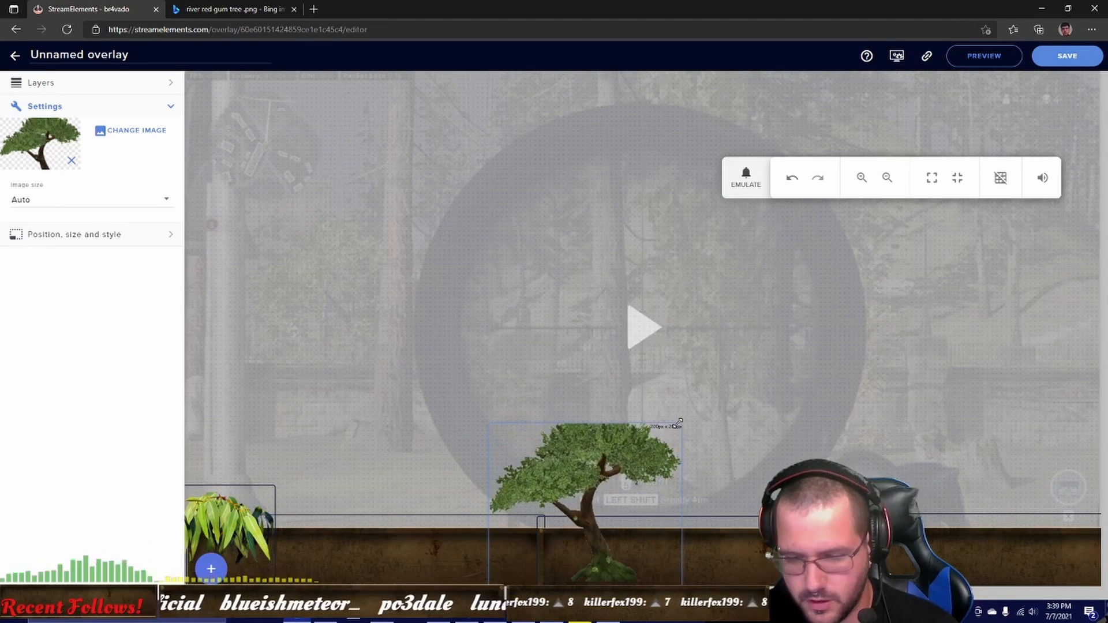
pyautogui.moveTo(615, 473); pyautogui.dragTo(561, 483)
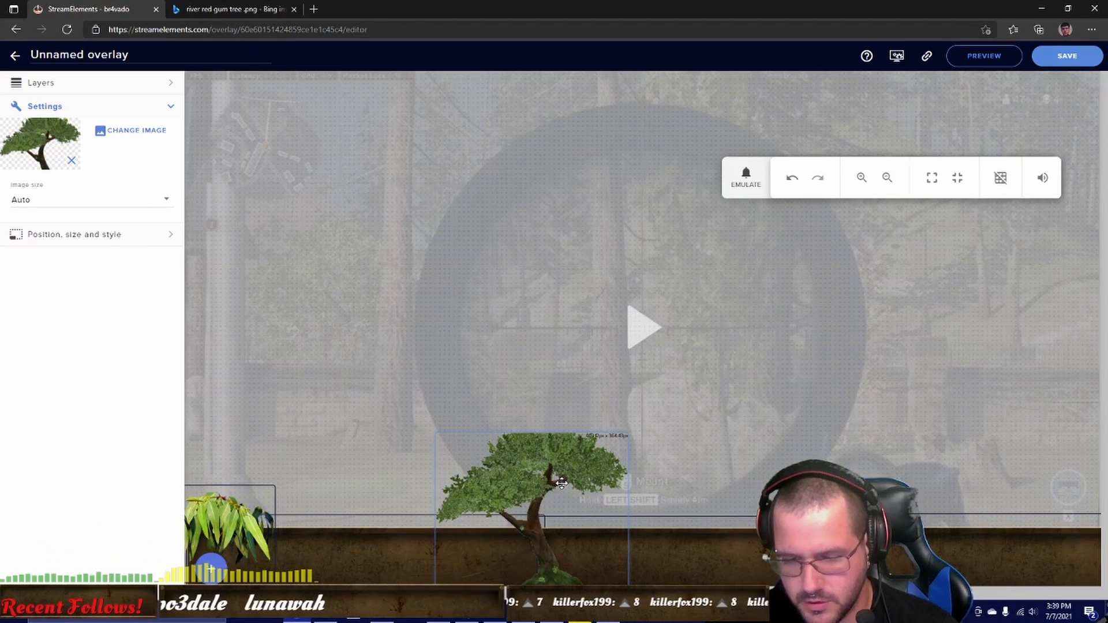
pyautogui.click(695, 453)
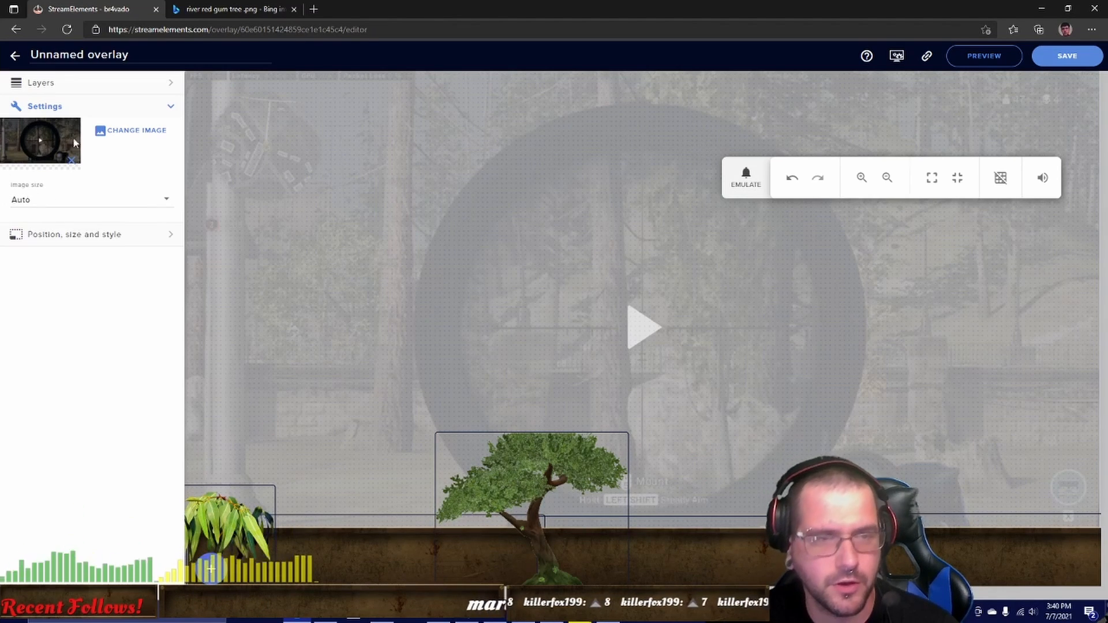
# Duplicate the tree widget, Image 6, within this overlay and place the copy farther right along the banner row, level with the first tree
pyautogui.click(51, 87)
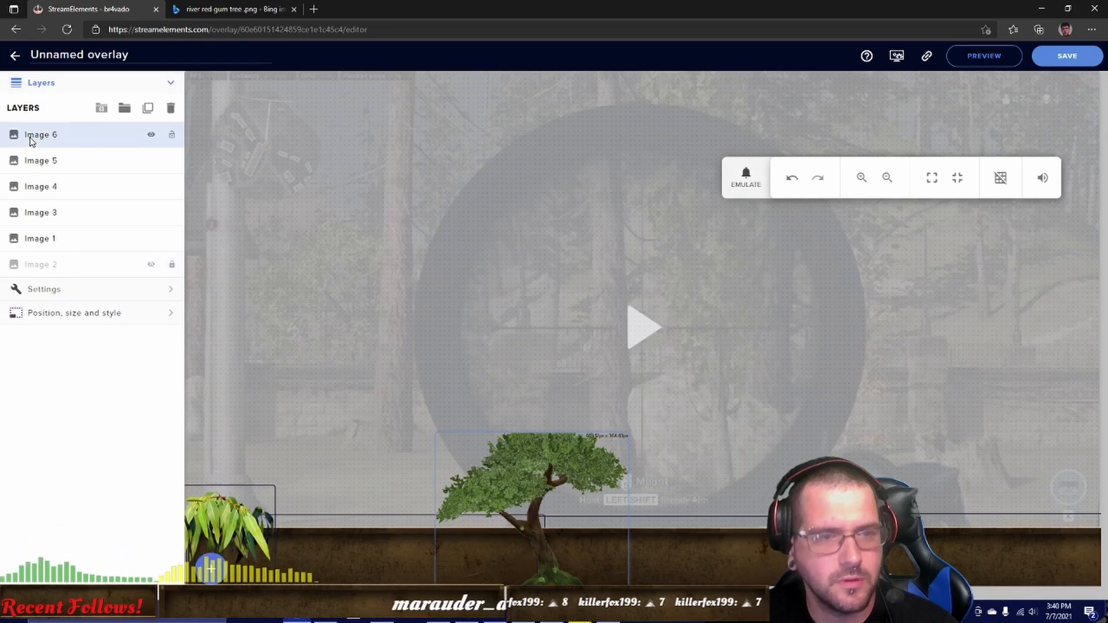
pyautogui.click(148, 108)
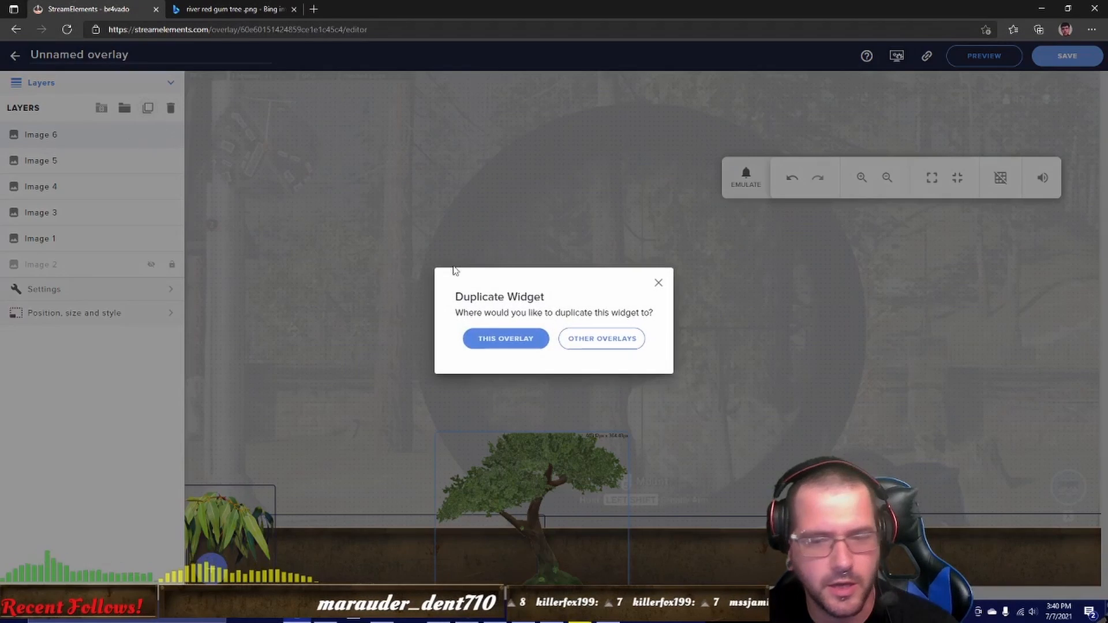
pyautogui.click(507, 339)
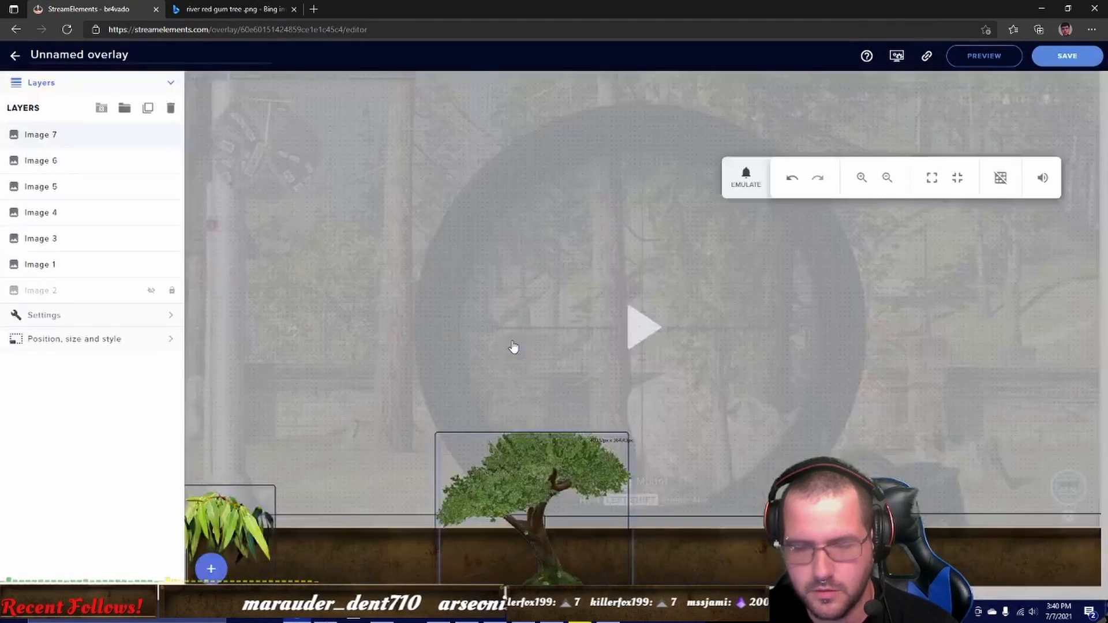
pyautogui.moveTo(808, 490); pyautogui.dragTo(851, 514)
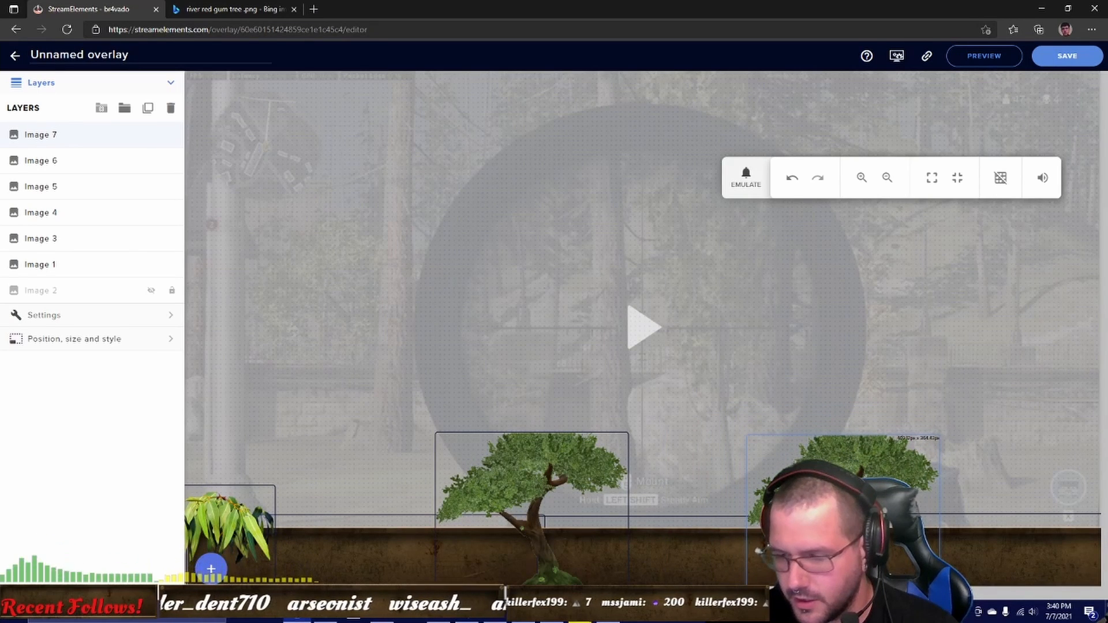
pyautogui.rightClick(858, 312)
pyautogui.click(822, 382)
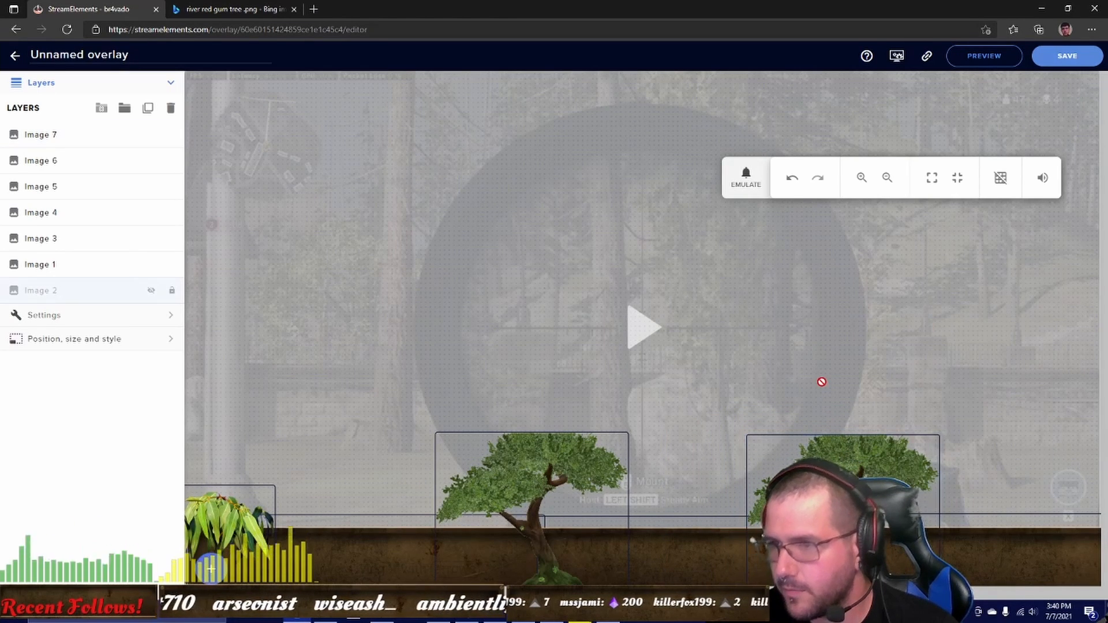
pyautogui.click(831, 447)
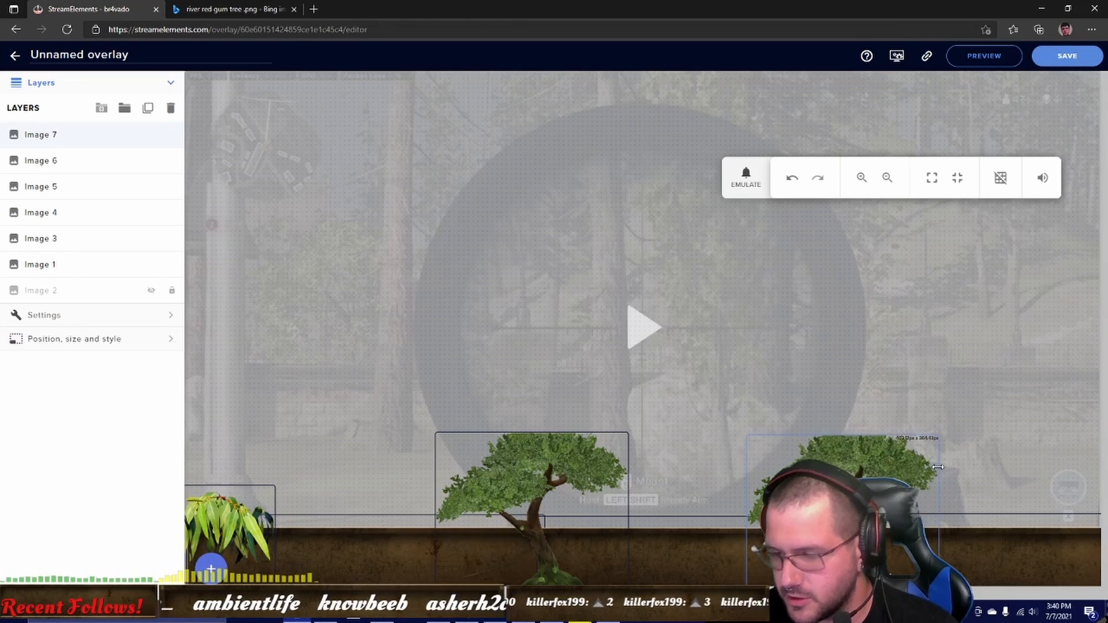
pyautogui.moveTo(938, 466); pyautogui.dragTo(936, 467)
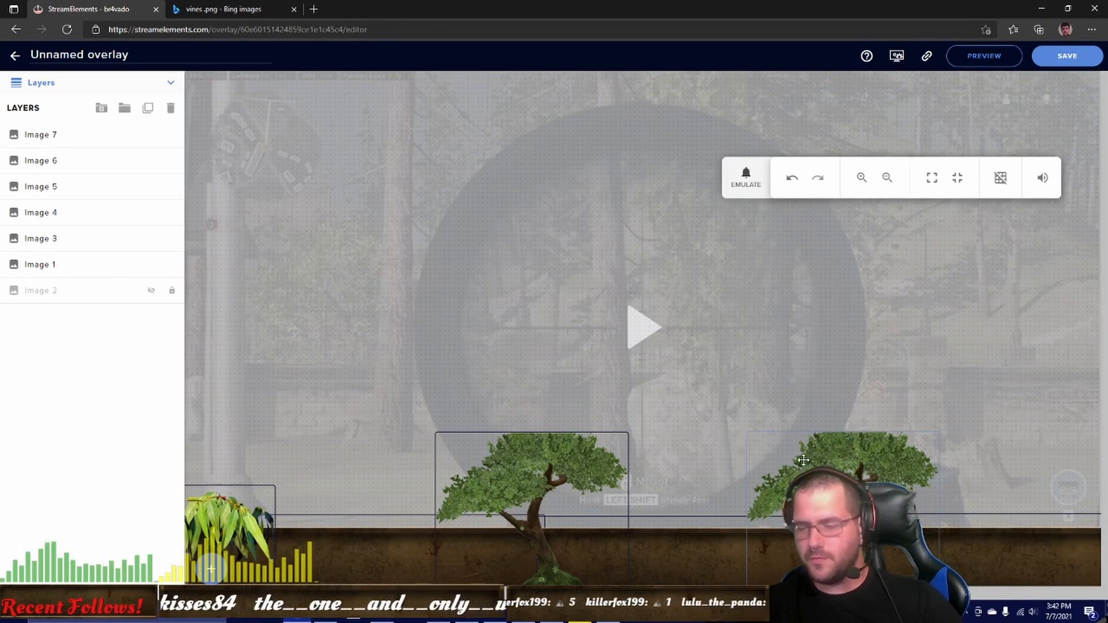
pyautogui.click(463, 356)
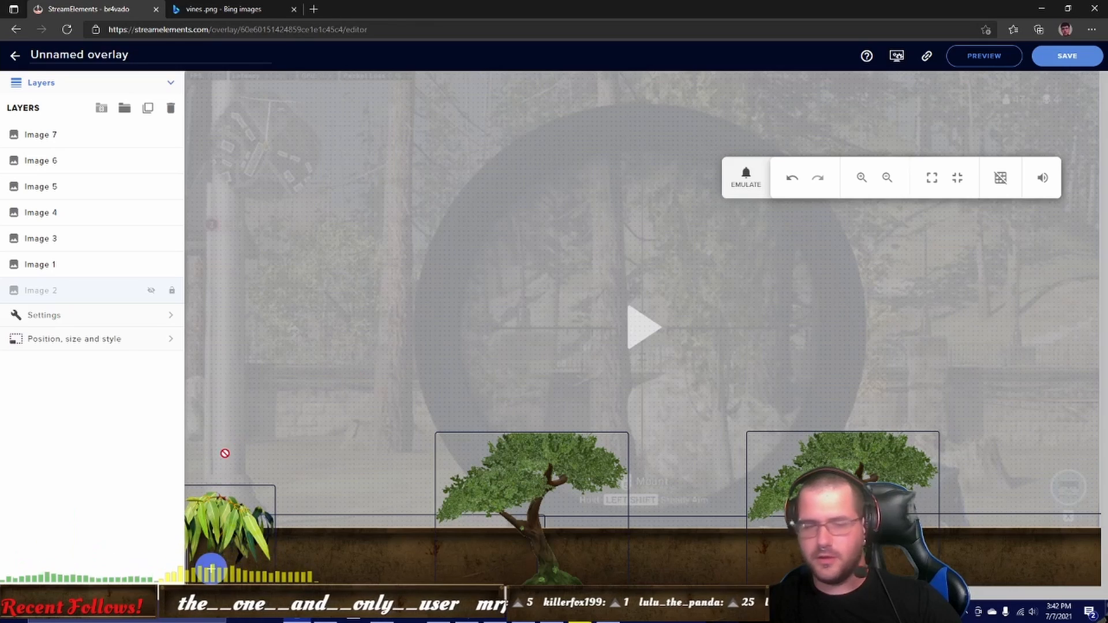
pyautogui.click(89, 266)
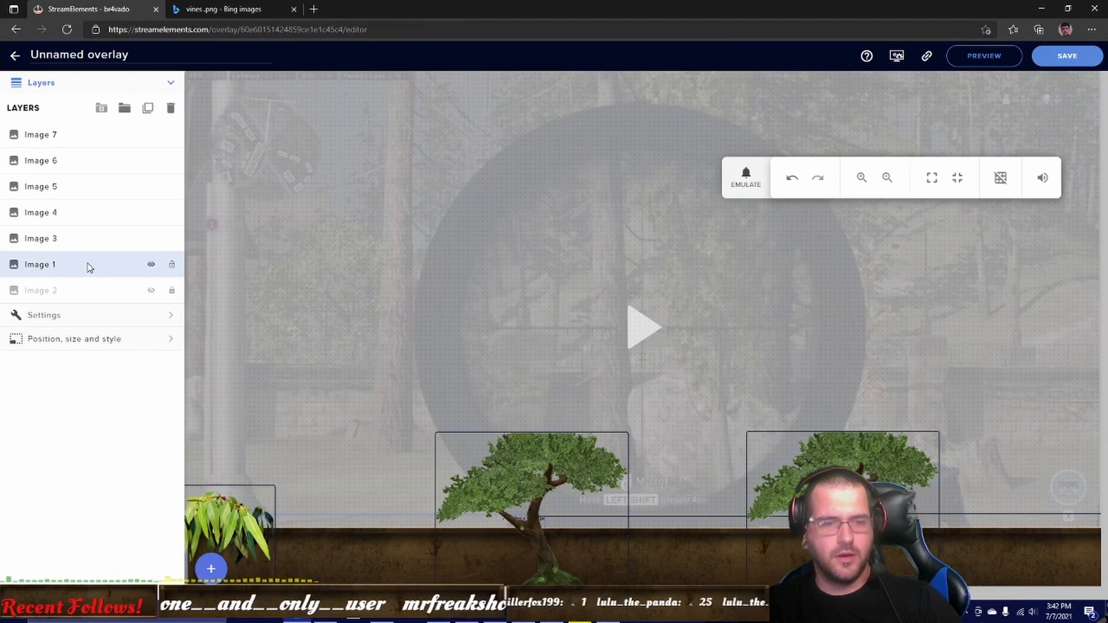
# Add a Recent followers label widget from the latest follower labels to the overlay
pyautogui.click(209, 571)
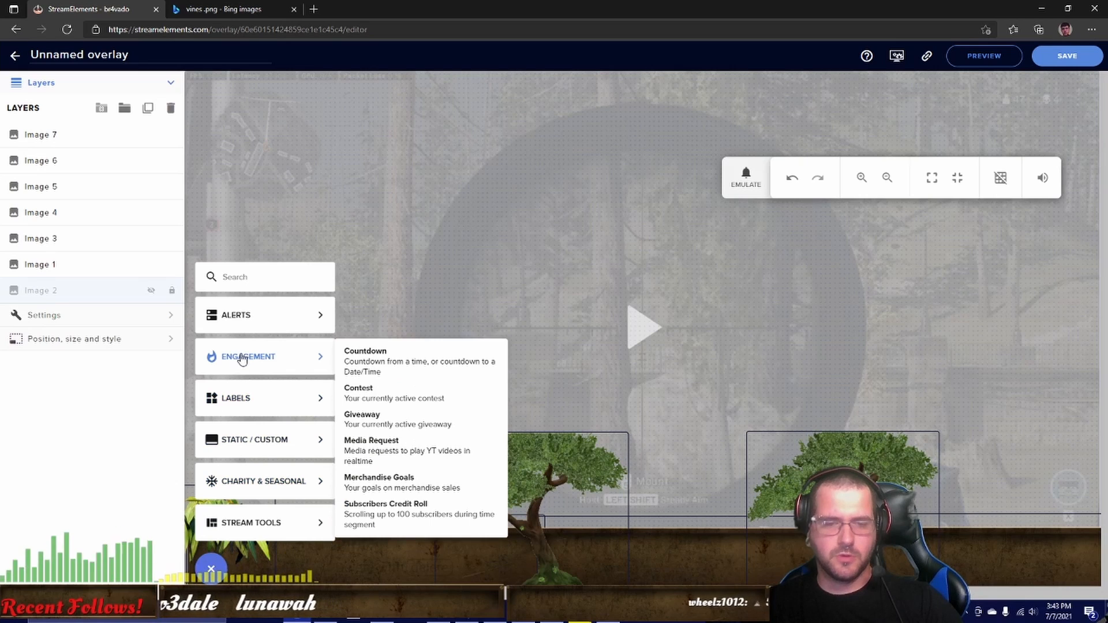
pyautogui.moveTo(251, 325)
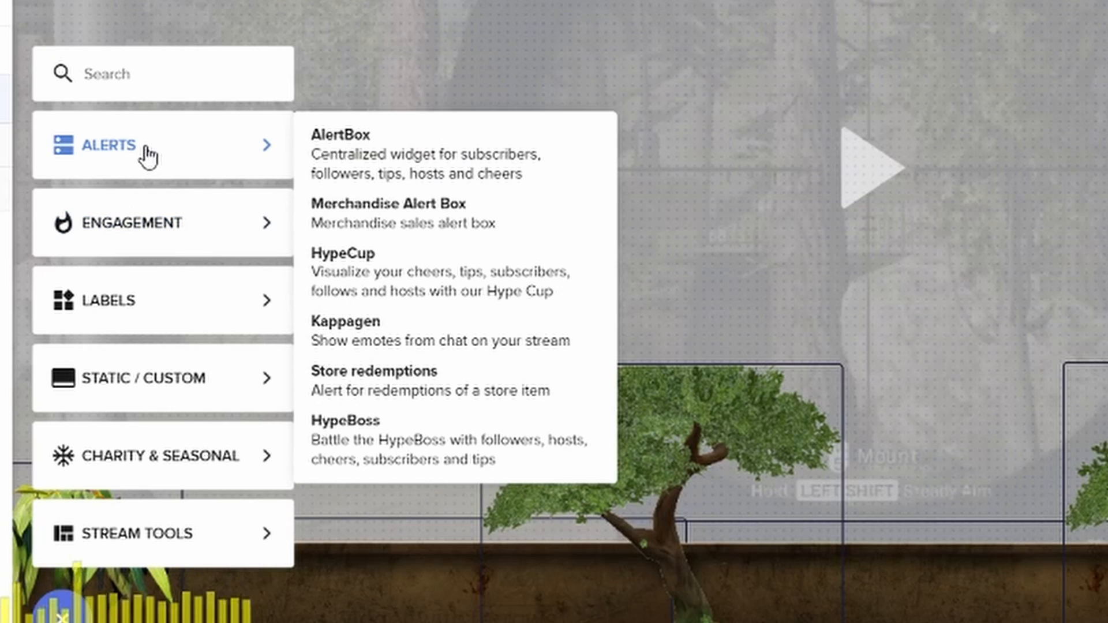
pyautogui.moveTo(111, 329)
pyautogui.moveTo(317, 315)
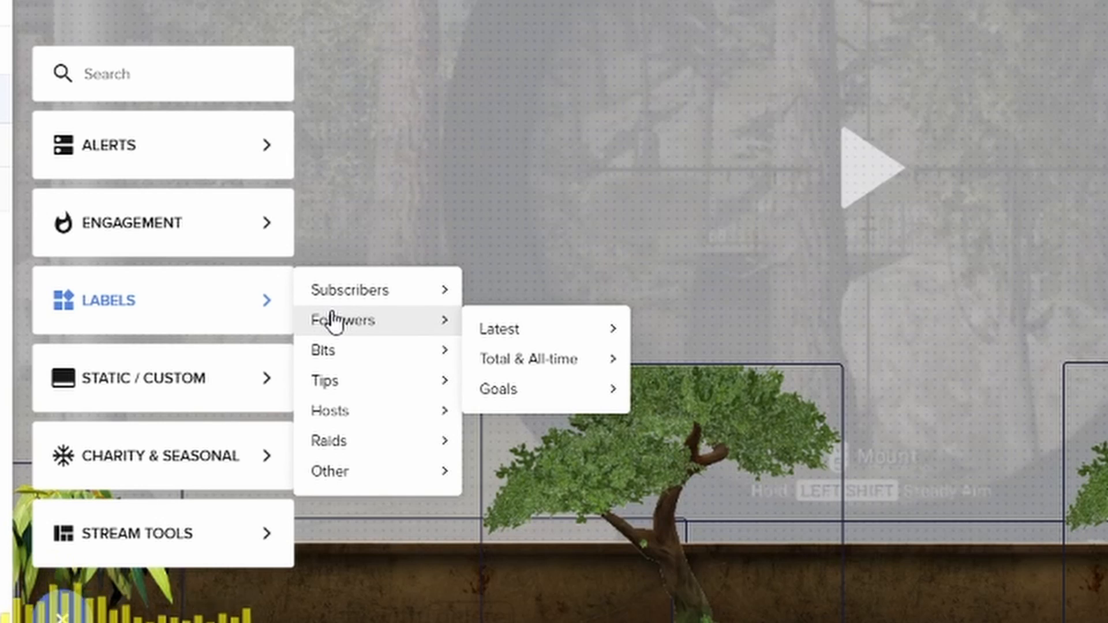
pyautogui.moveTo(487, 335)
pyautogui.click(665, 340)
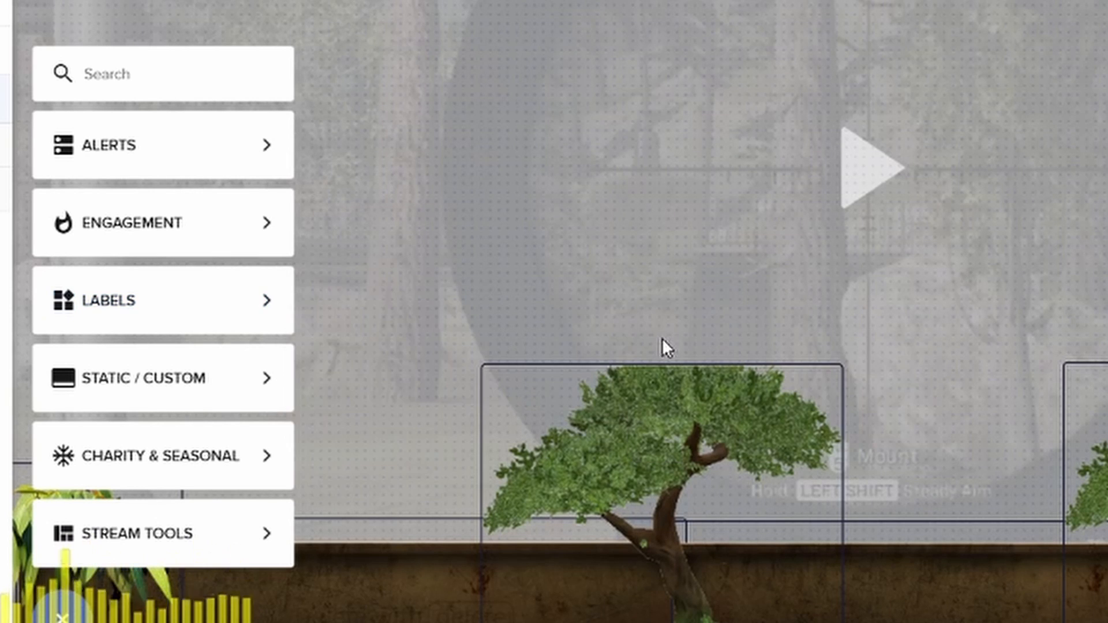
pyautogui.moveTo(371, 329)
pyautogui.moveTo(525, 329)
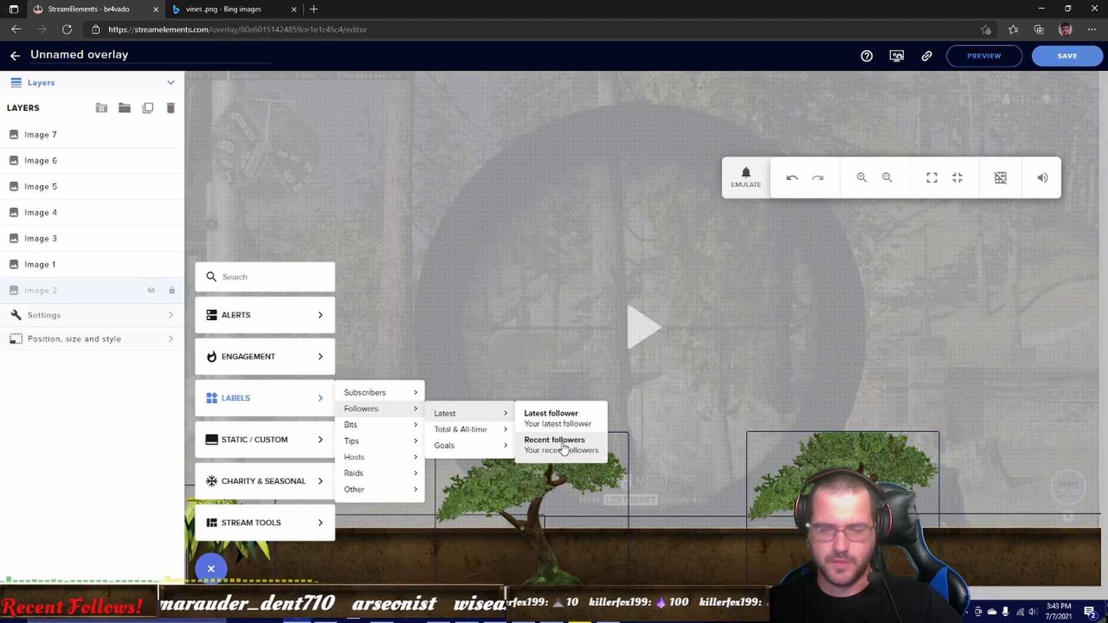
pyautogui.click(562, 442)
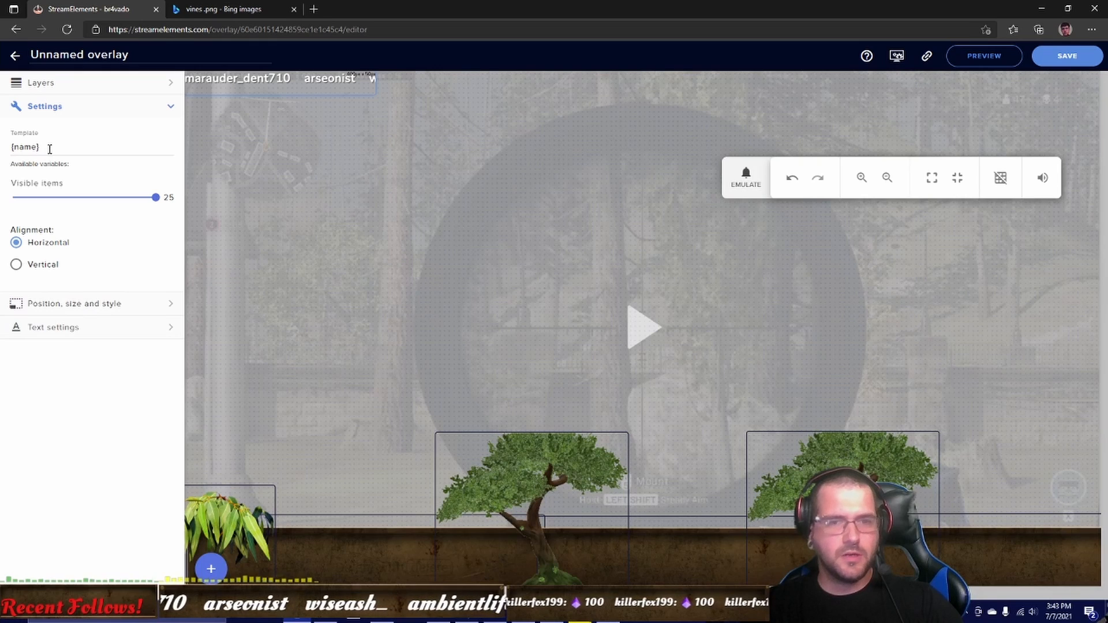
# Move the recent followers label onto the first banner and resize it to about 719 by 93 px
pyautogui.moveTo(307, 95); pyautogui.dragTo(303, 552)
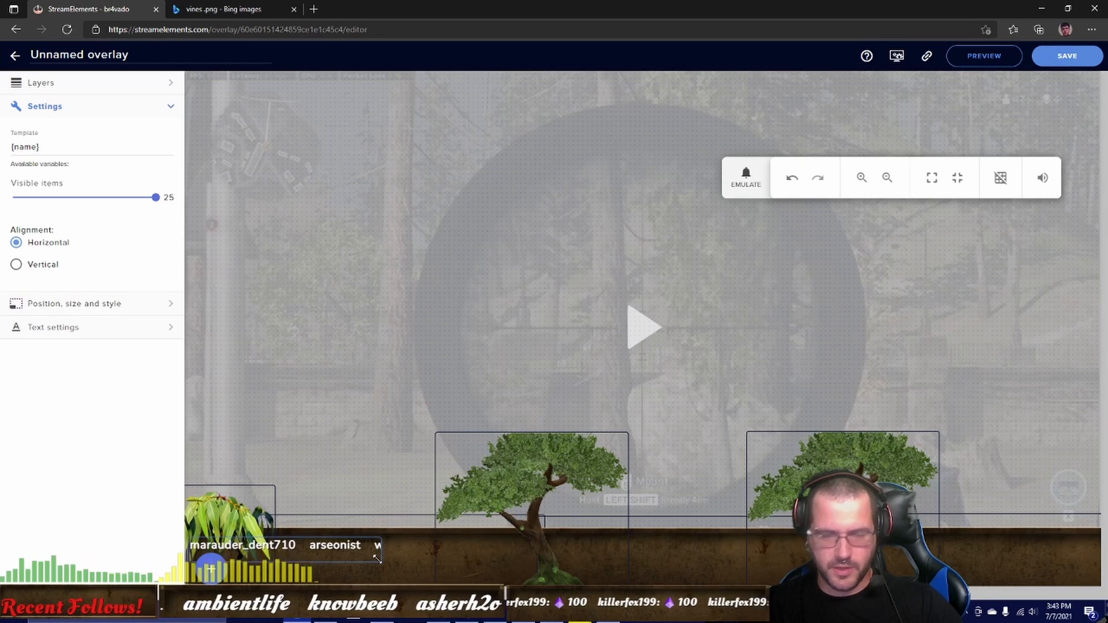
pyautogui.moveTo(381, 560); pyautogui.dragTo(529, 579)
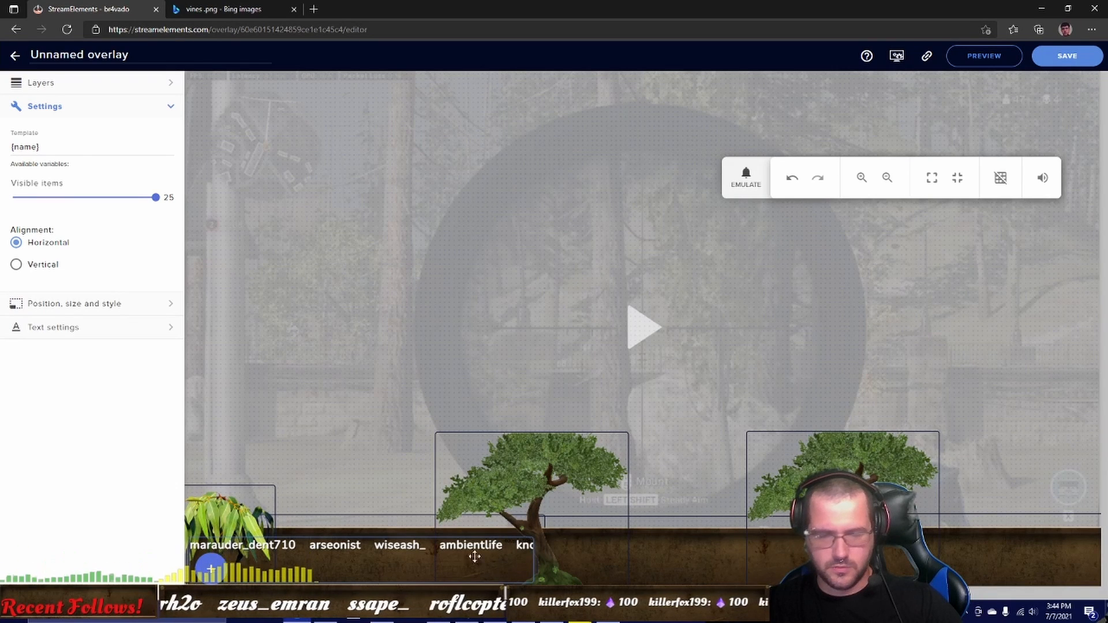
pyautogui.click(57, 306)
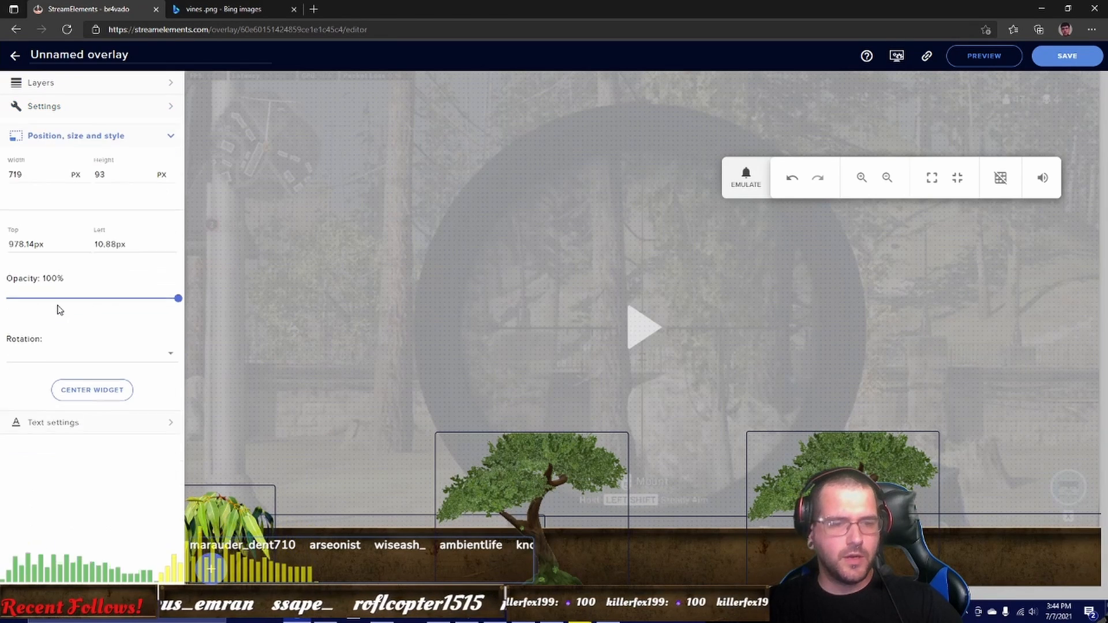
# Change the font of the recent followers label to Oleo Script
pyautogui.click(53, 416)
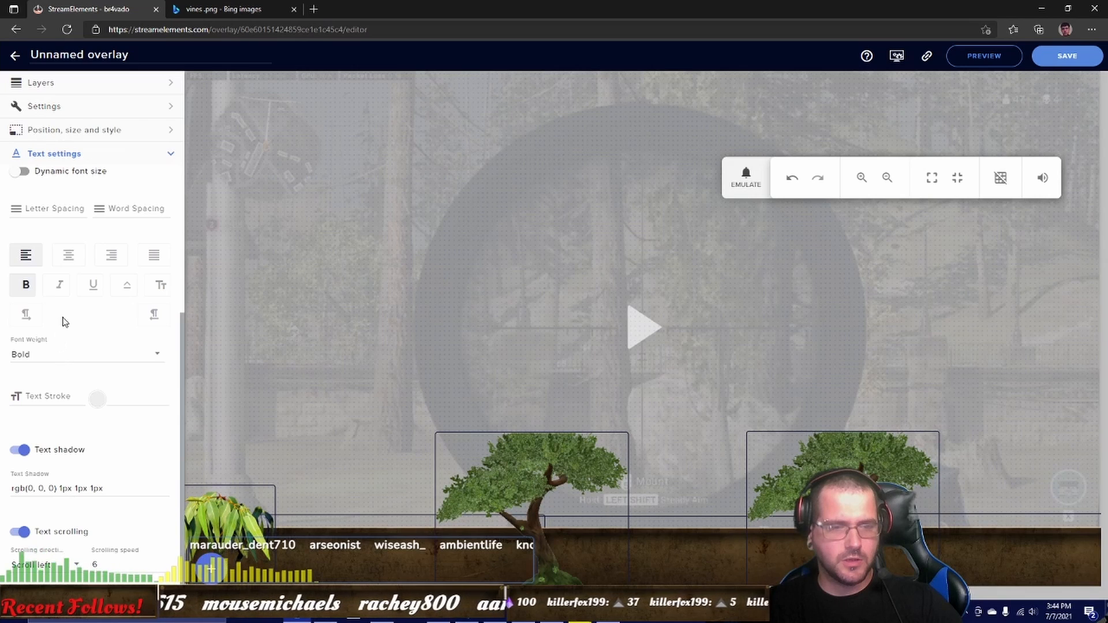
pyautogui.scroll(4, 117, 211)
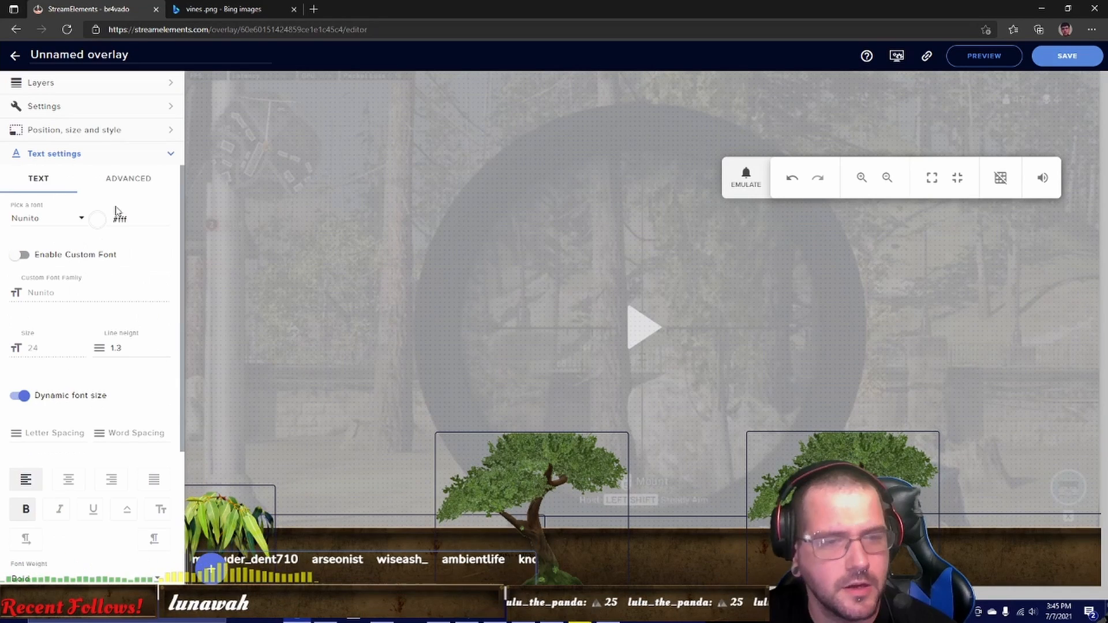
pyautogui.click(81, 222)
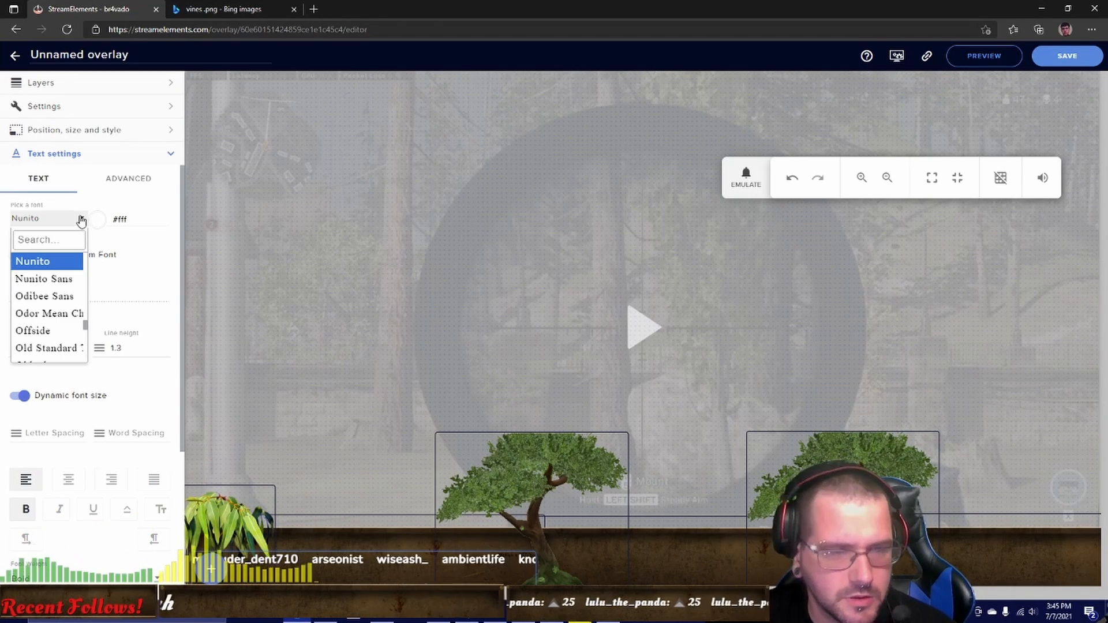
pyautogui.scroll(-1, 61, 292)
pyautogui.scroll(-3, 58, 291)
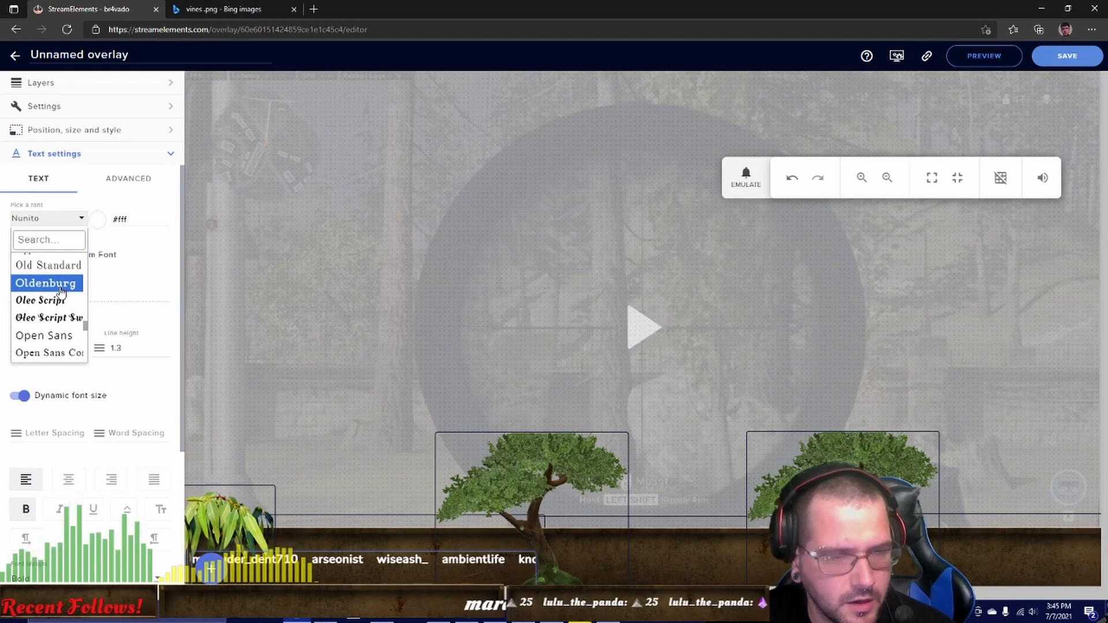
pyautogui.click(51, 286)
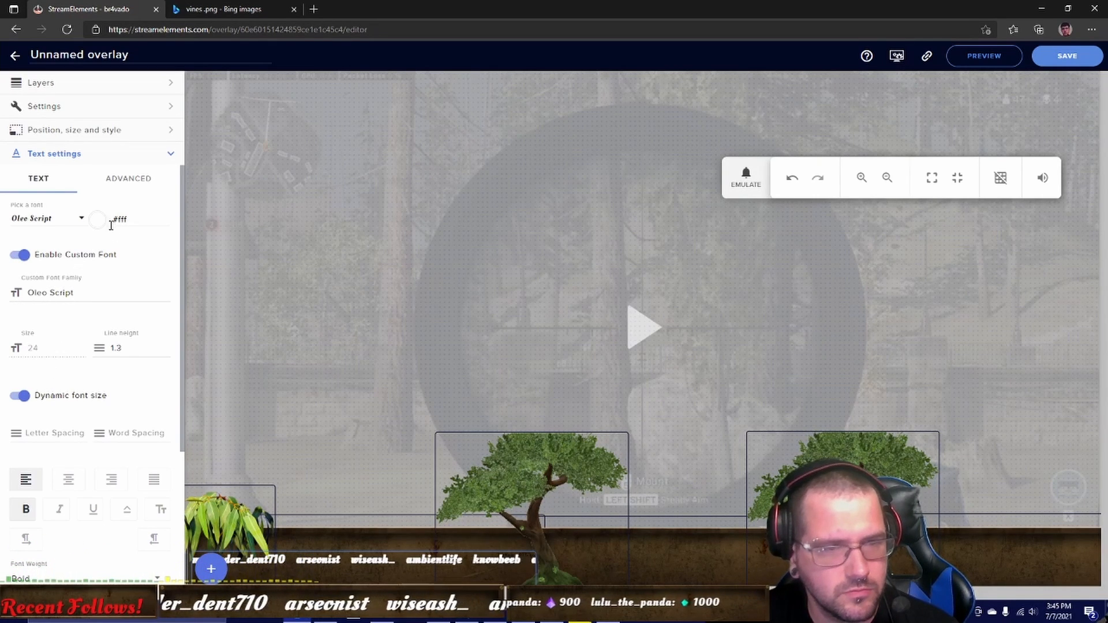
# Try the Bolder font weight on the recent followers label and return it to Bold
pyautogui.scroll(-4, 95, 254)
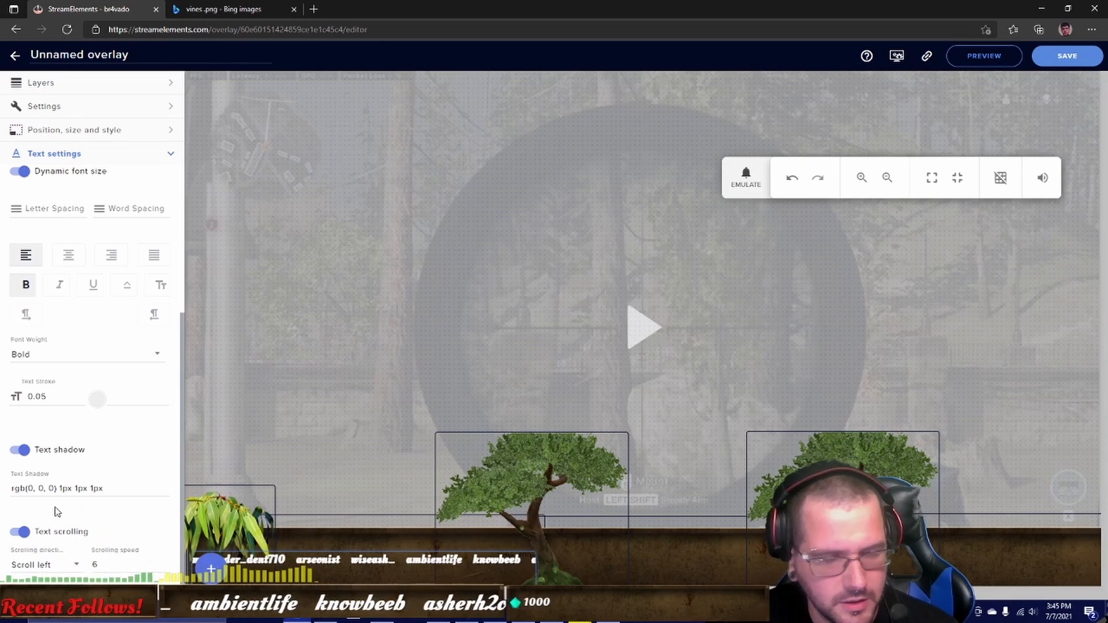
pyautogui.scroll(1, 64, 479)
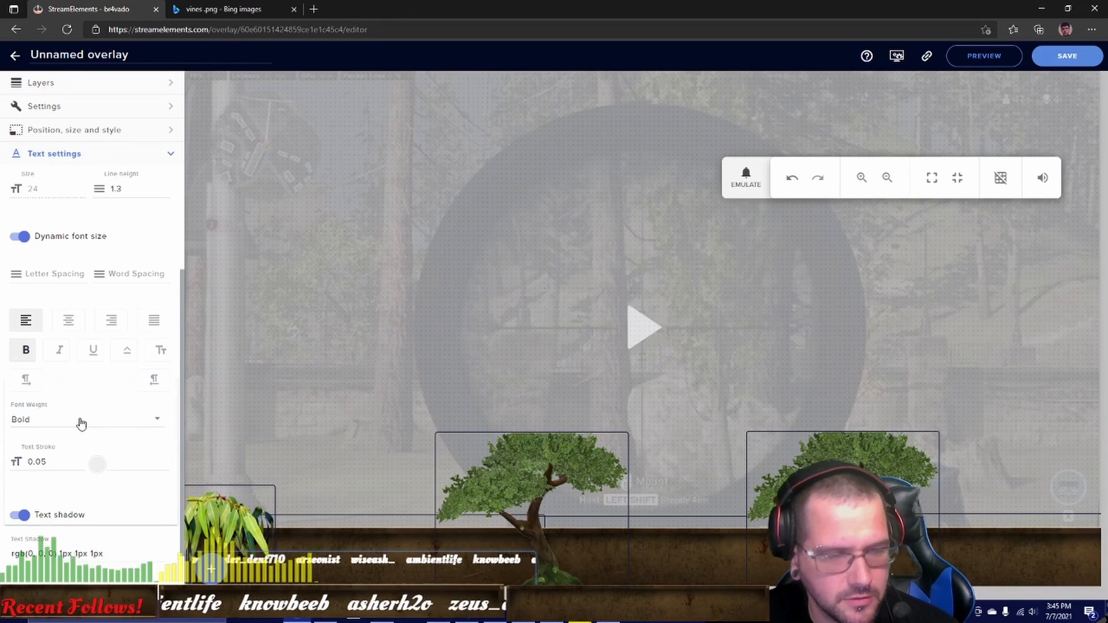
pyautogui.click(81, 424)
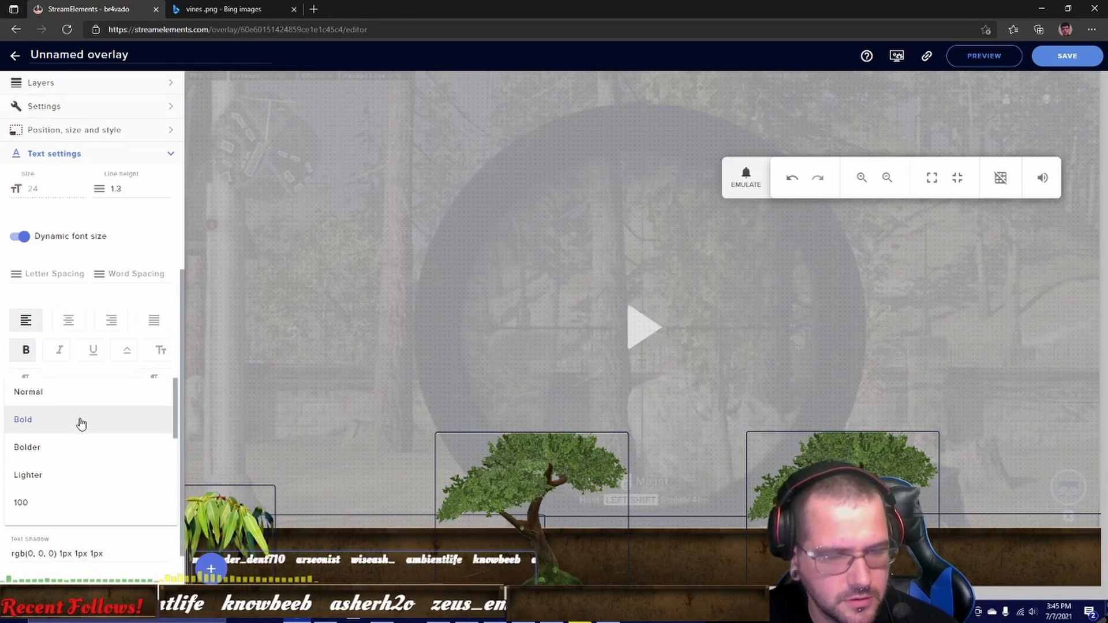
pyautogui.click(48, 451)
pyautogui.click(54, 424)
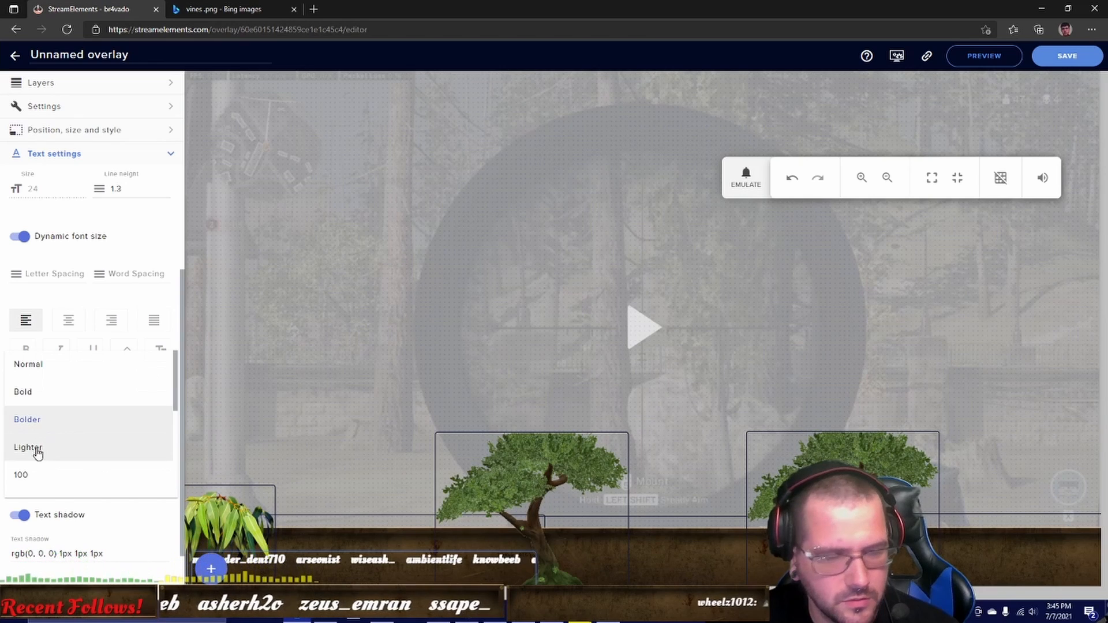
pyautogui.click(36, 386)
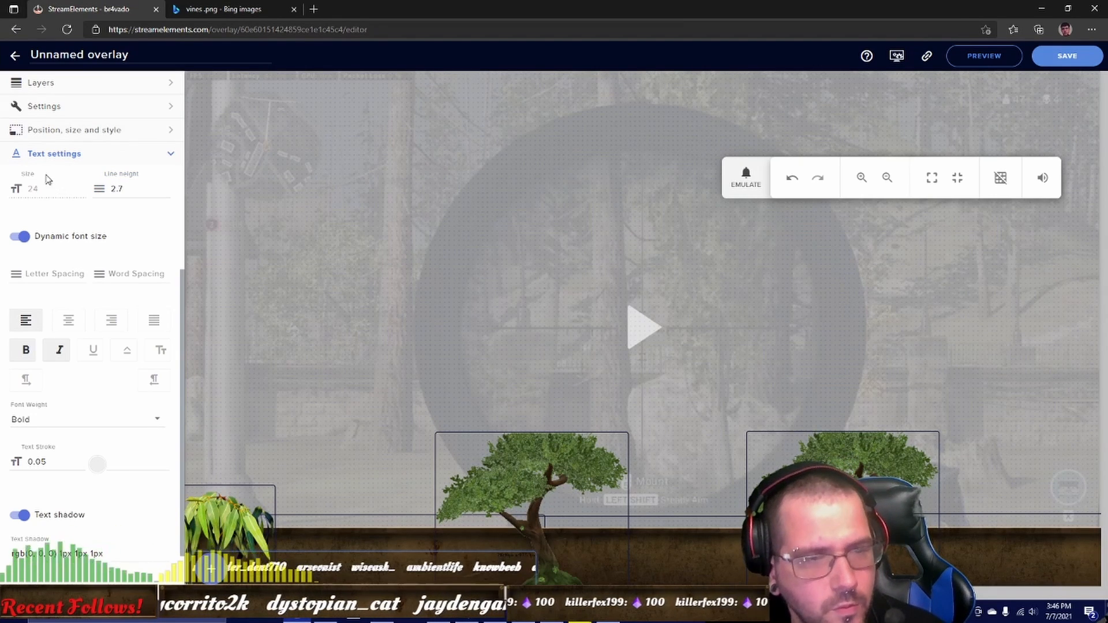
# Turn off dynamic font sizing for the recent followers label and set its font size to 31
pyautogui.click(26, 234)
pyautogui.click(82, 187)
pyautogui.click(82, 188)
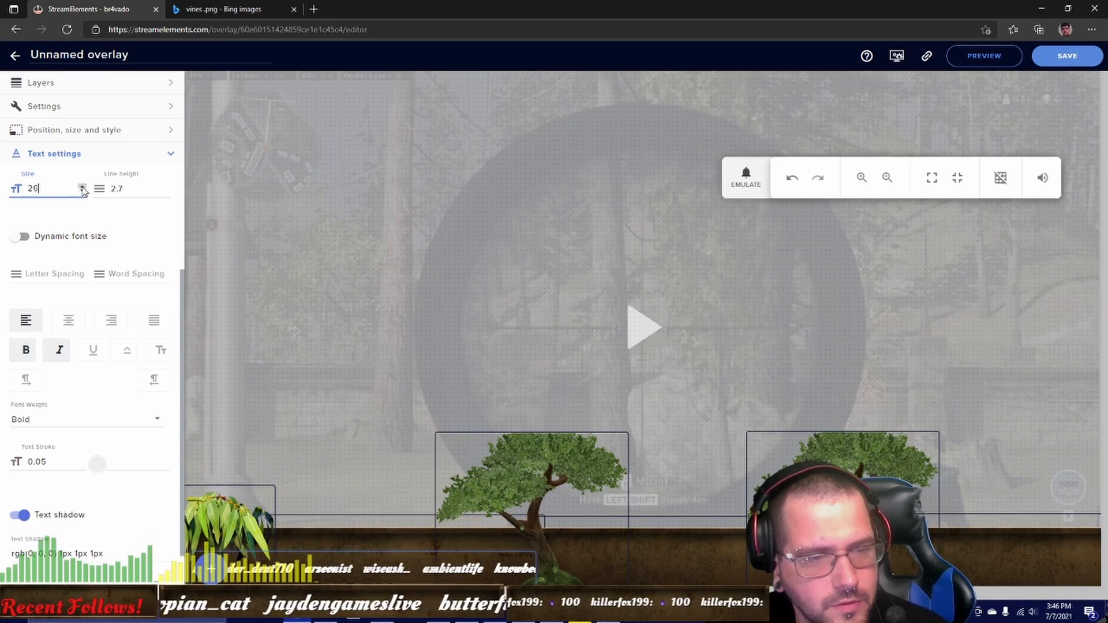
pyautogui.click(83, 188)
pyautogui.click(83, 187)
pyautogui.click(82, 187)
pyautogui.click(83, 187)
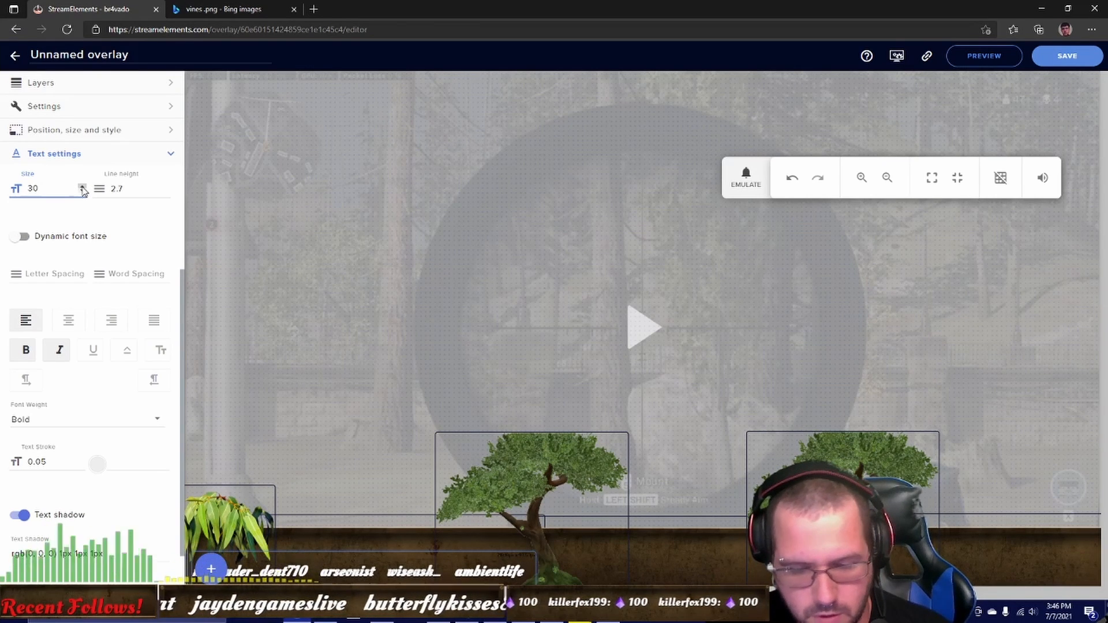
pyautogui.click(83, 188)
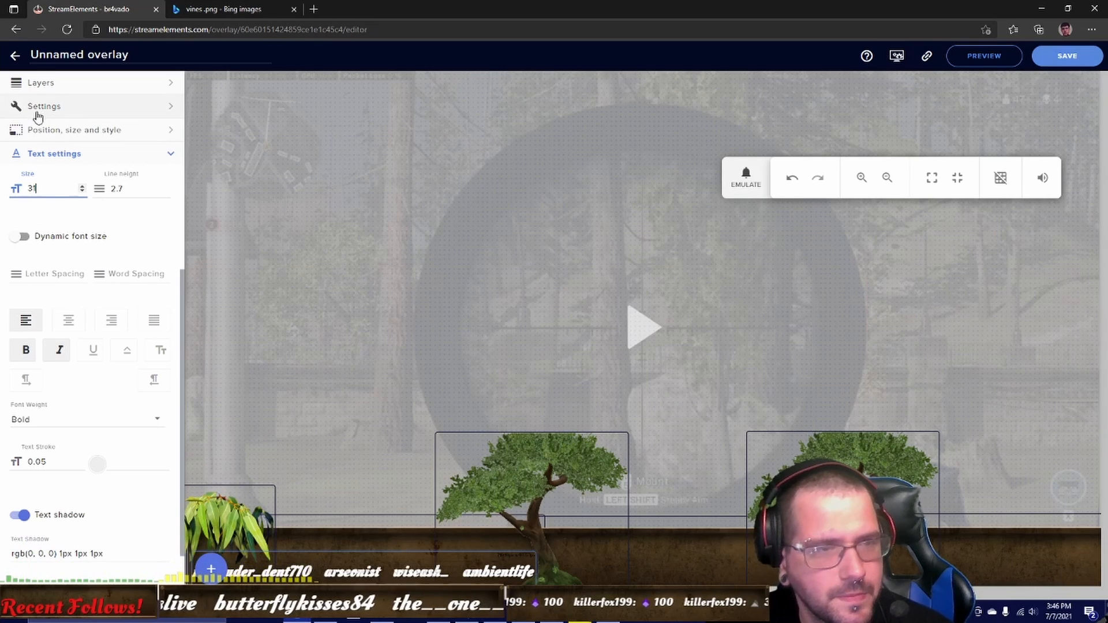
# Move the recent followers label's layer down to between Image 4 and Image 3
pyautogui.click(50, 83)
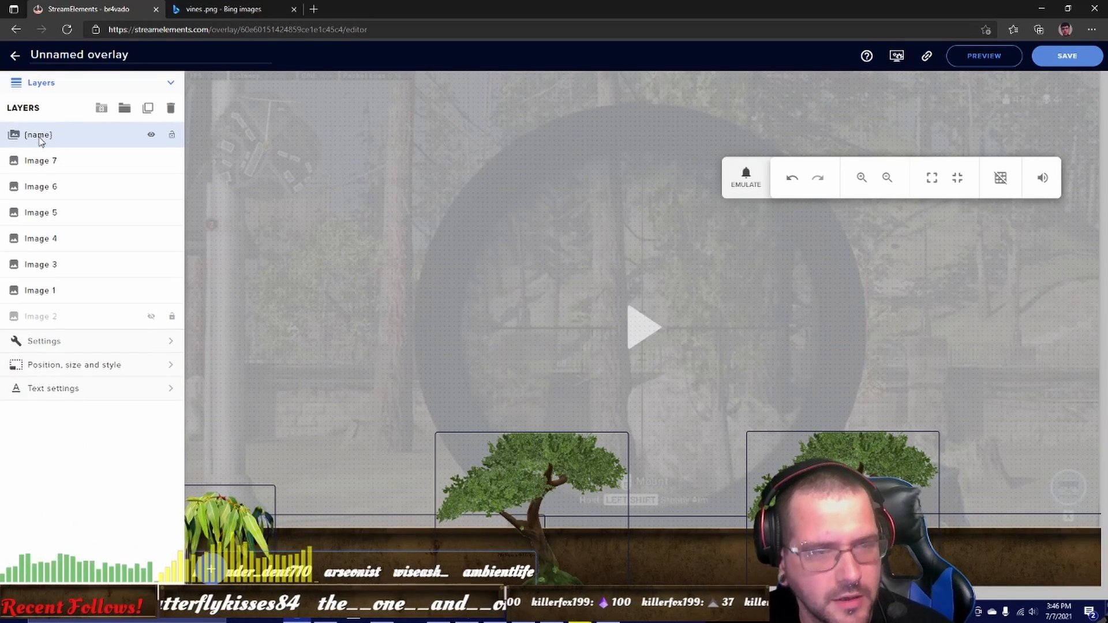
pyautogui.moveTo(41, 134); pyautogui.dragTo(46, 245)
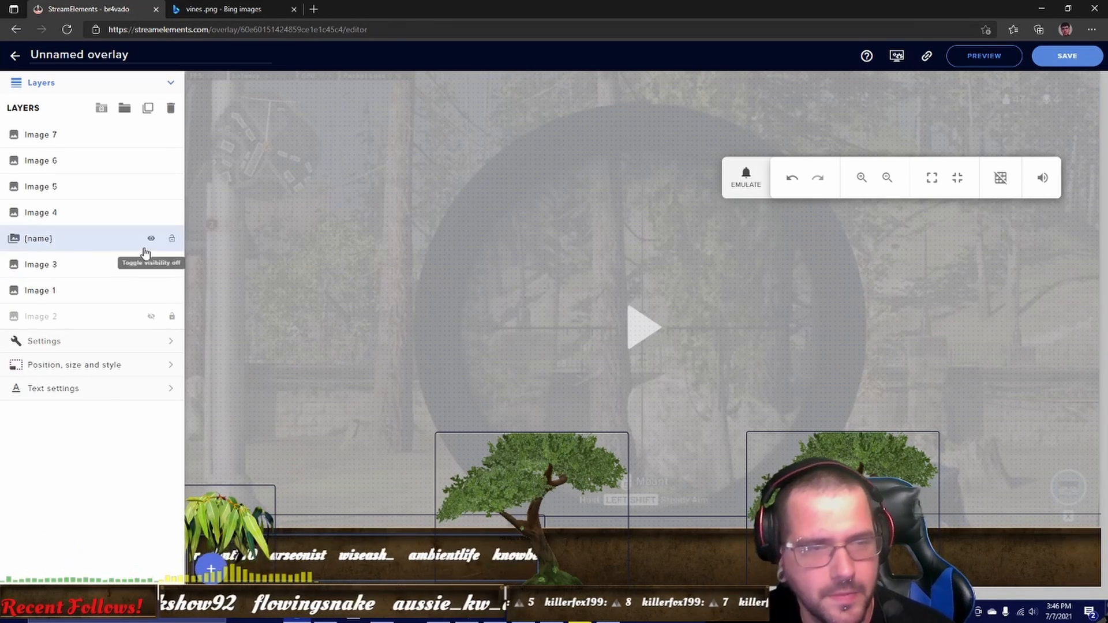
# Add a Recent cheers label from the latest bits labels and place it on the middle banner
pyautogui.click(211, 569)
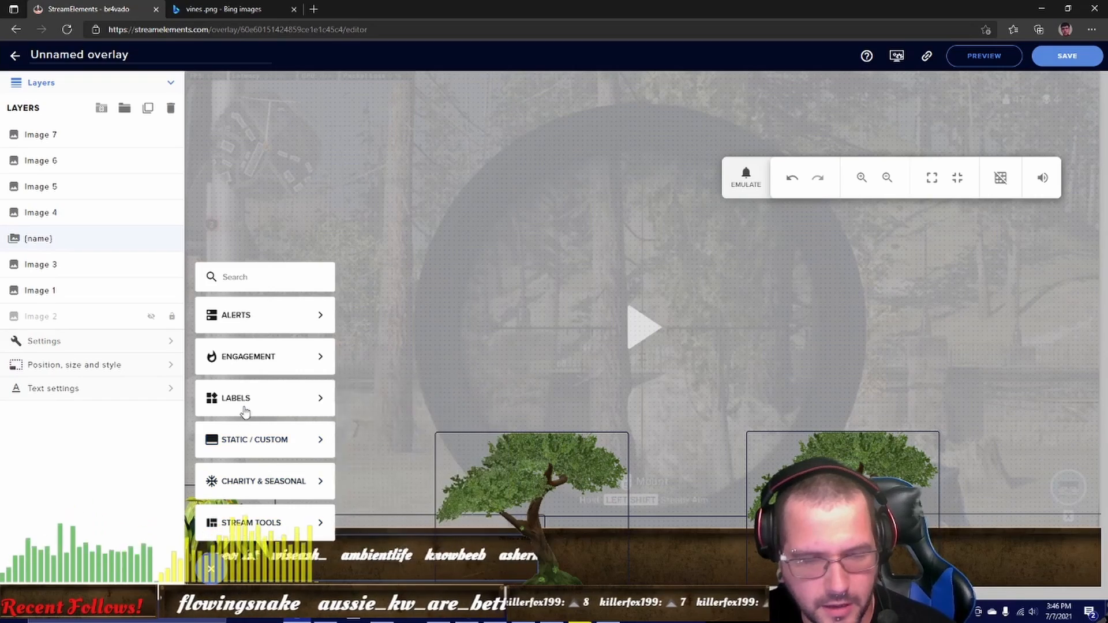
pyautogui.moveTo(245, 401)
pyautogui.moveTo(365, 428)
pyautogui.moveTo(456, 406)
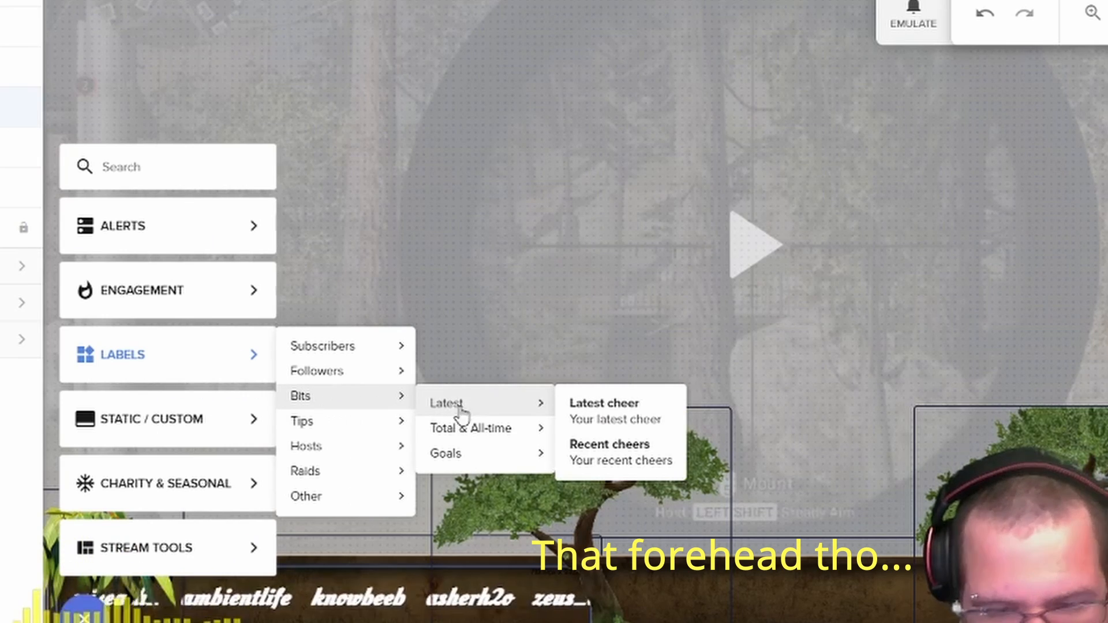
pyautogui.click(609, 461)
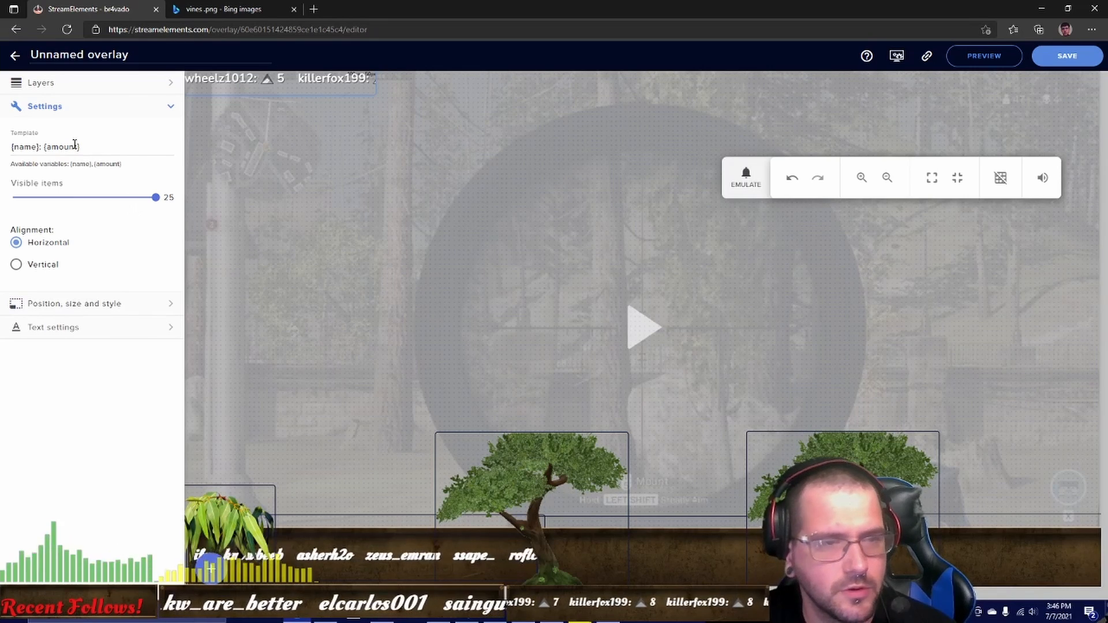
pyautogui.moveTo(254, 89); pyautogui.dragTo(674, 554)
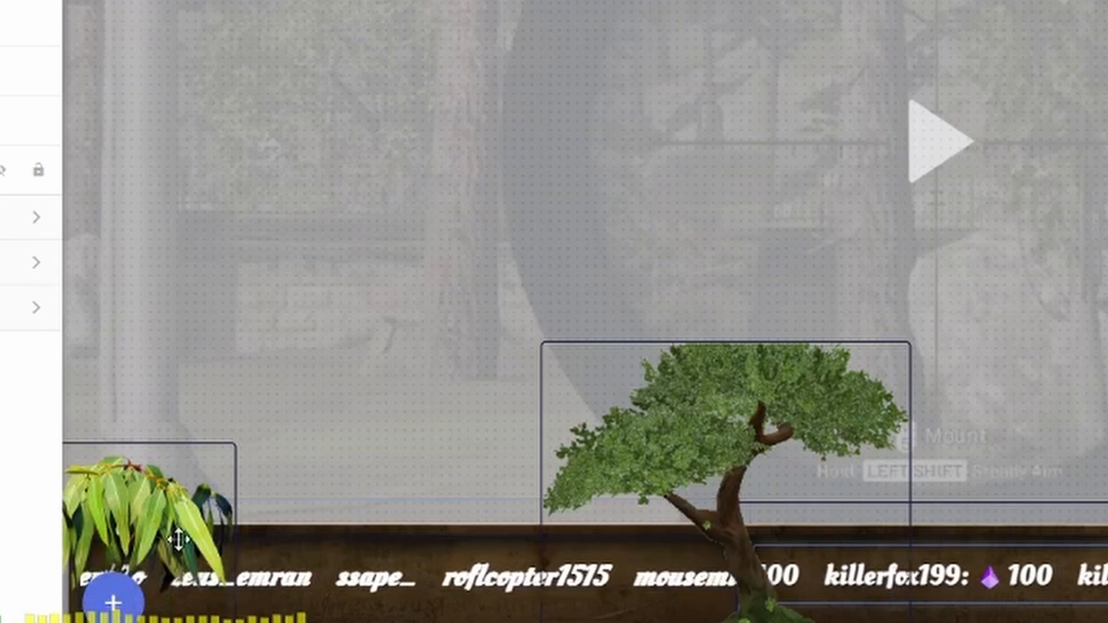
# Add a Recent subscribers label from the latest subscriber labels to the overlay
pyautogui.click(115, 606)
pyautogui.moveTo(227, 295)
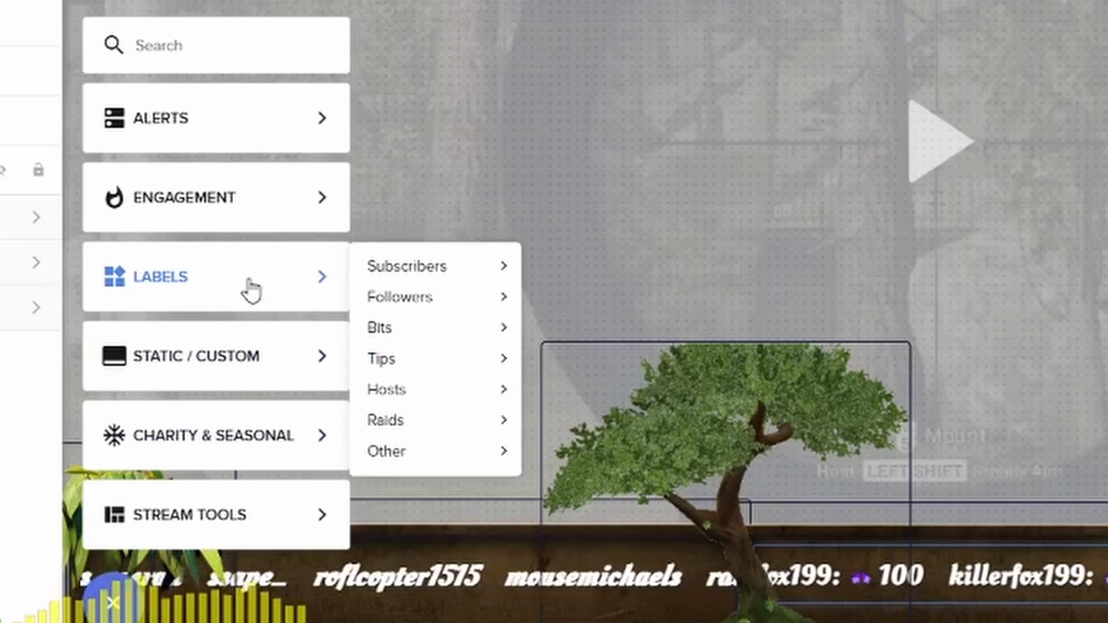
pyautogui.moveTo(440, 379)
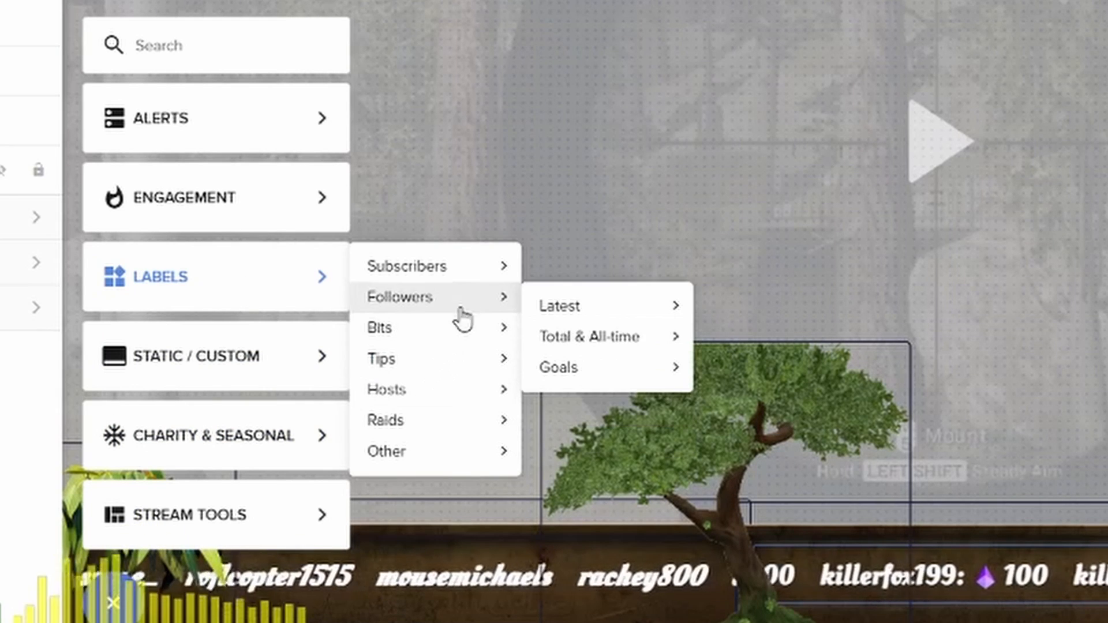
pyautogui.moveTo(486, 281)
pyautogui.moveTo(564, 277)
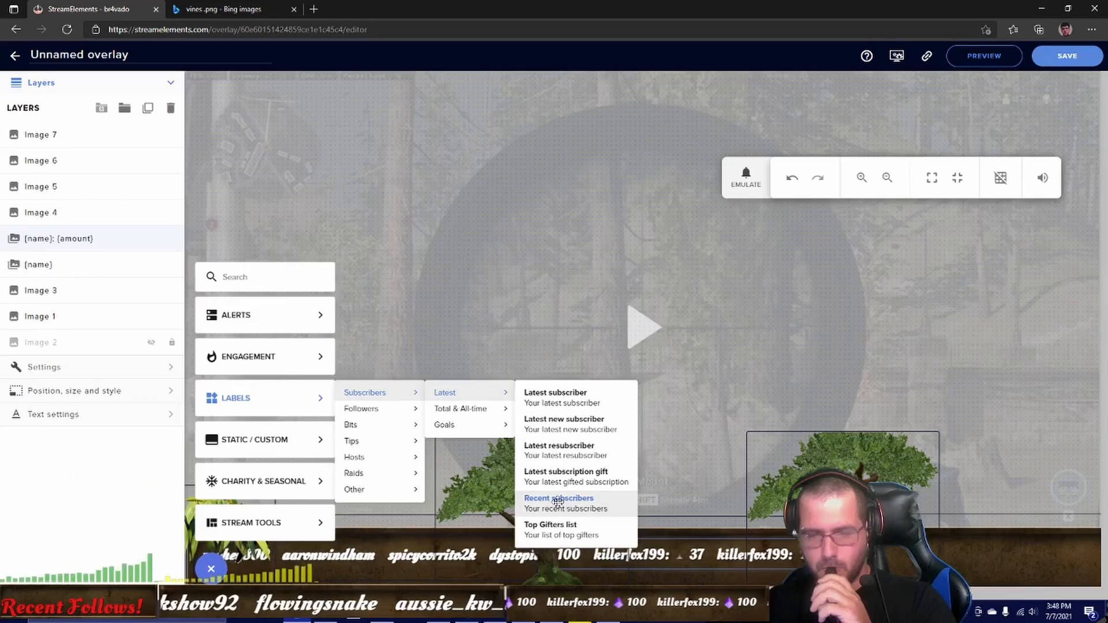
pyautogui.click(779, 482)
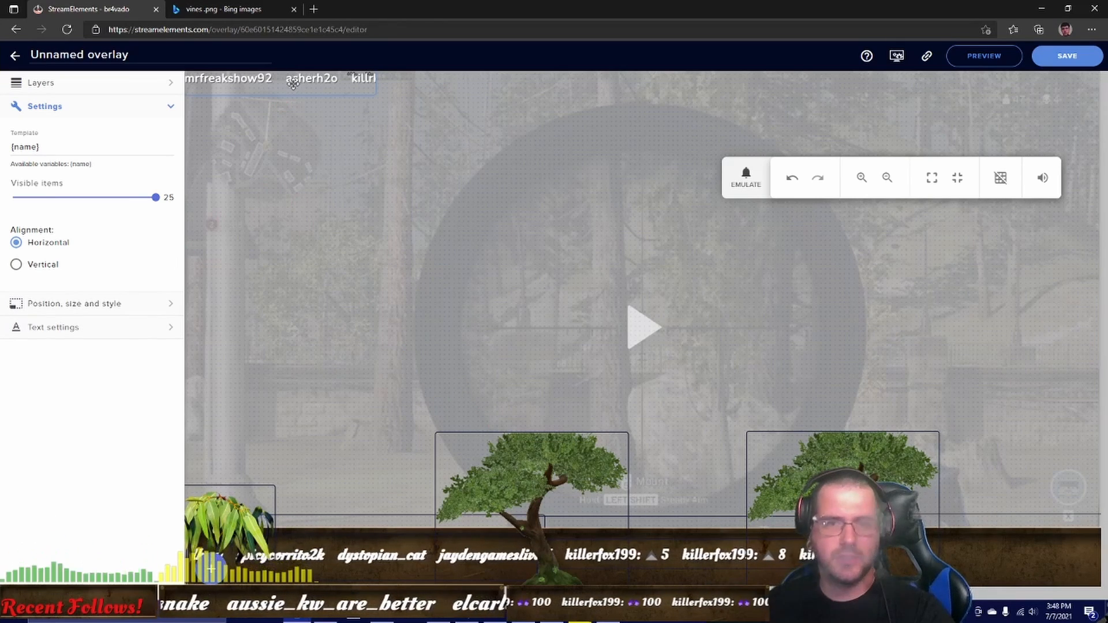
# Move the recent subscribers label onto the third banner and widen it to about 525 px
pyautogui.moveTo(293, 83); pyautogui.dragTo(969, 552)
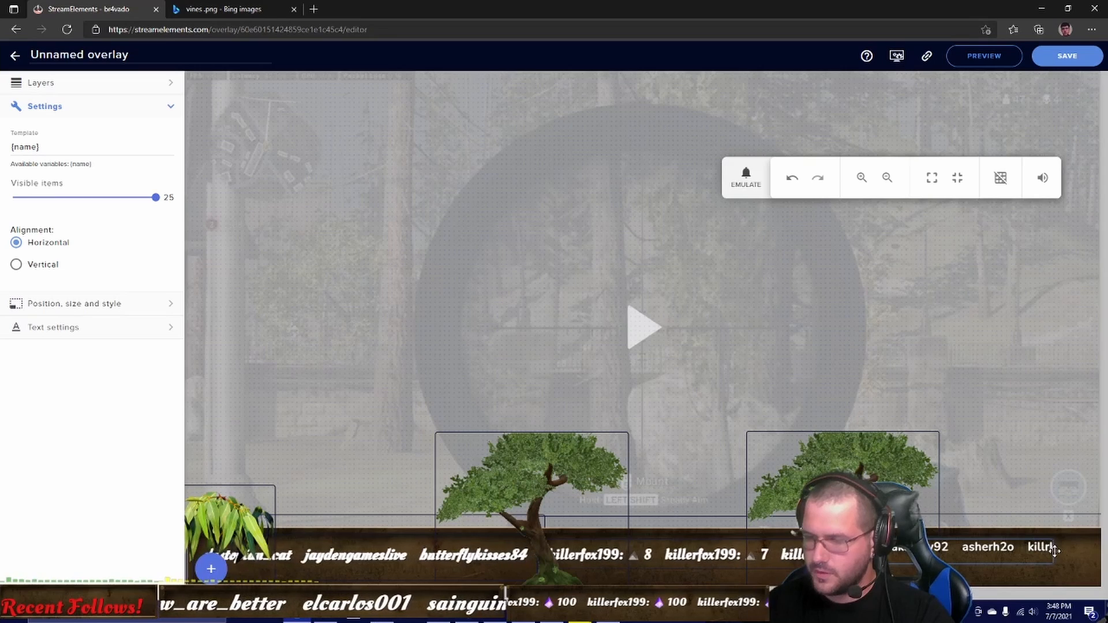
pyautogui.moveTo(1053, 552); pyautogui.dragTo(1099, 551)
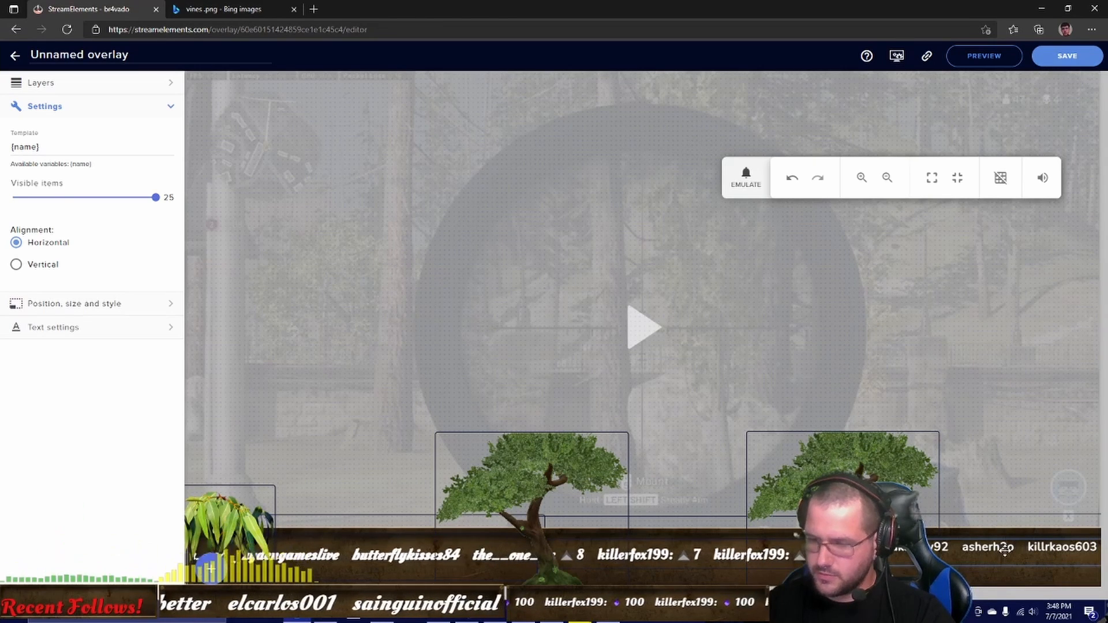
pyautogui.moveTo(1007, 554); pyautogui.dragTo(1008, 559)
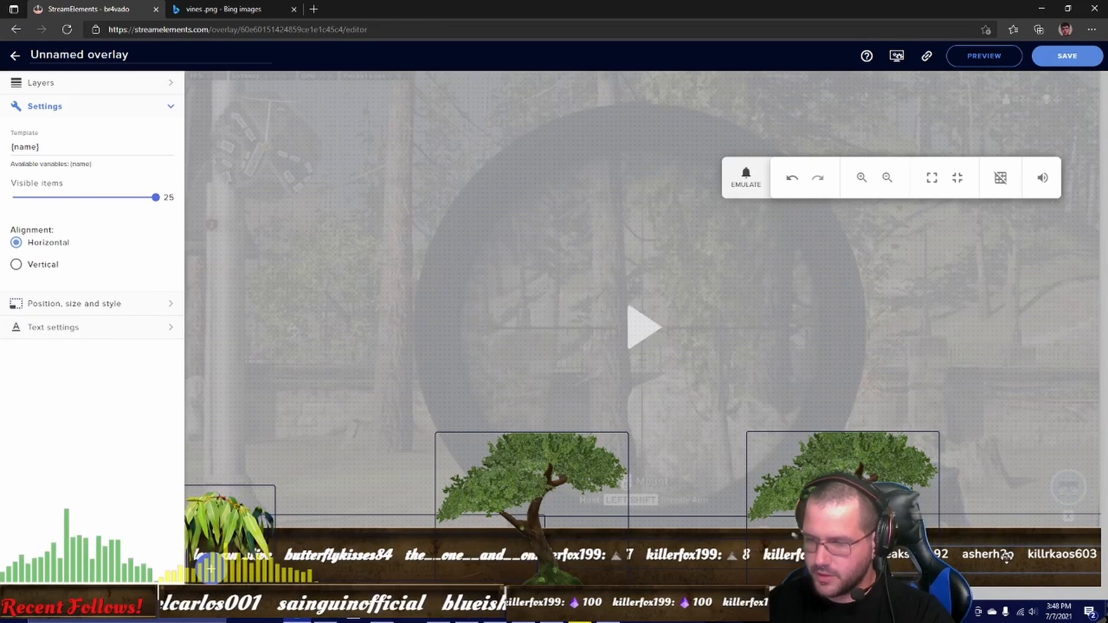
# Change the font of the recent subscribers label to Oleo Script
pyautogui.click(39, 332)
pyautogui.scroll(-3, 37, 358)
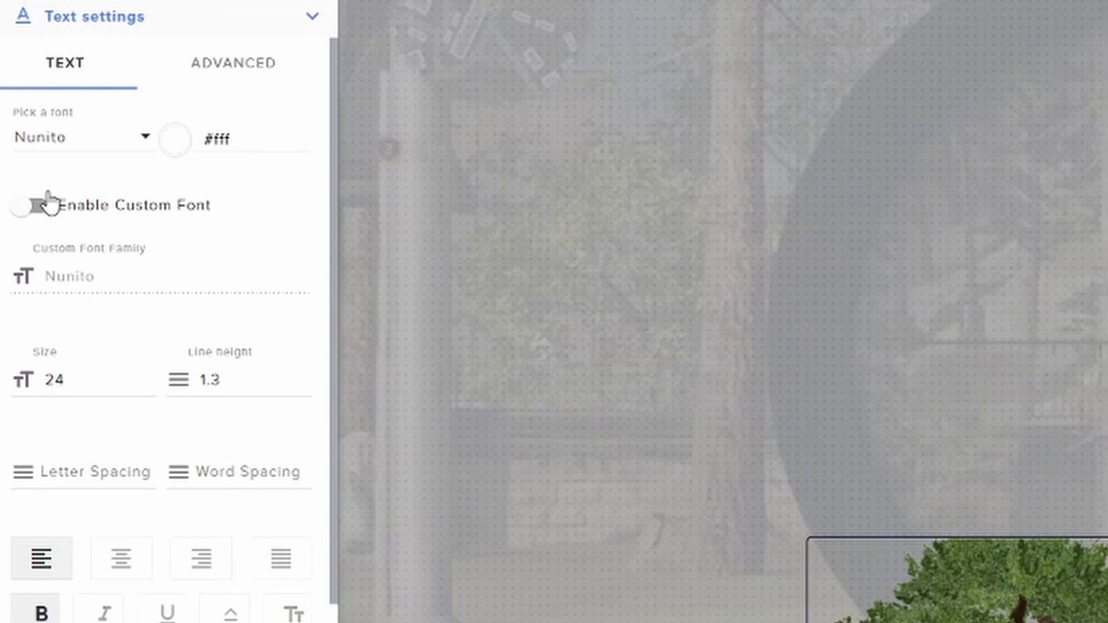
pyautogui.click(95, 144)
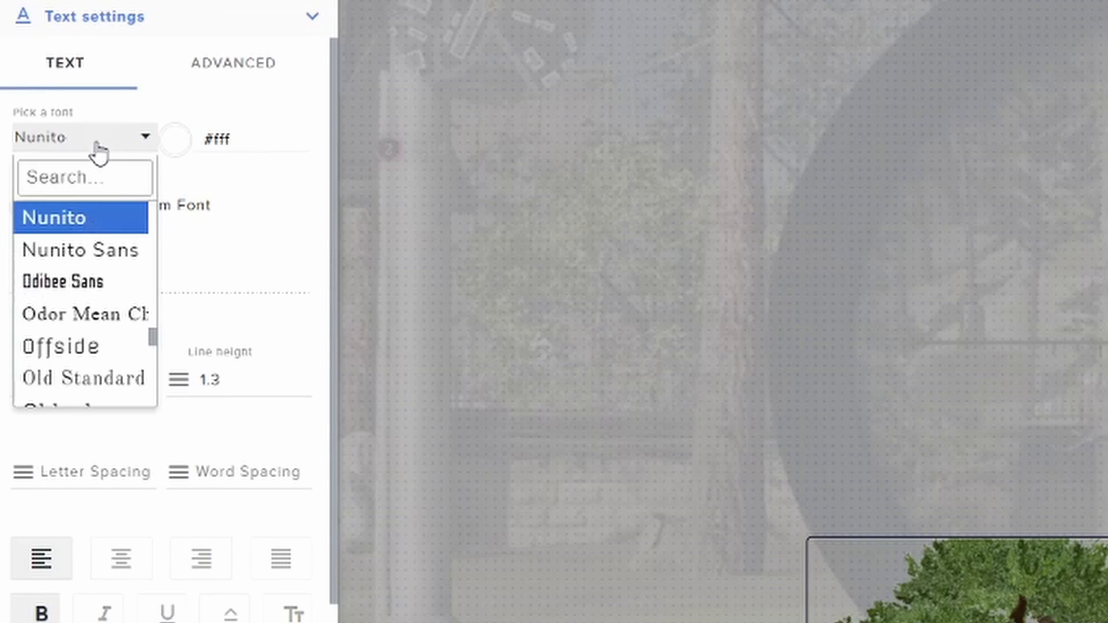
pyautogui.scroll(-3, 98, 340)
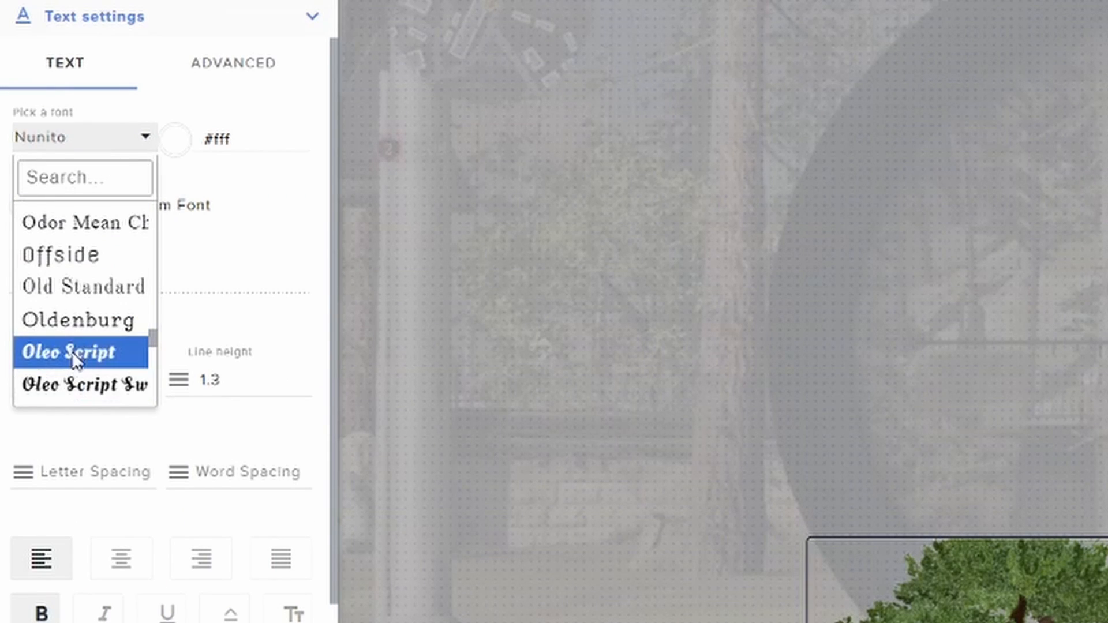
pyautogui.click(75, 355)
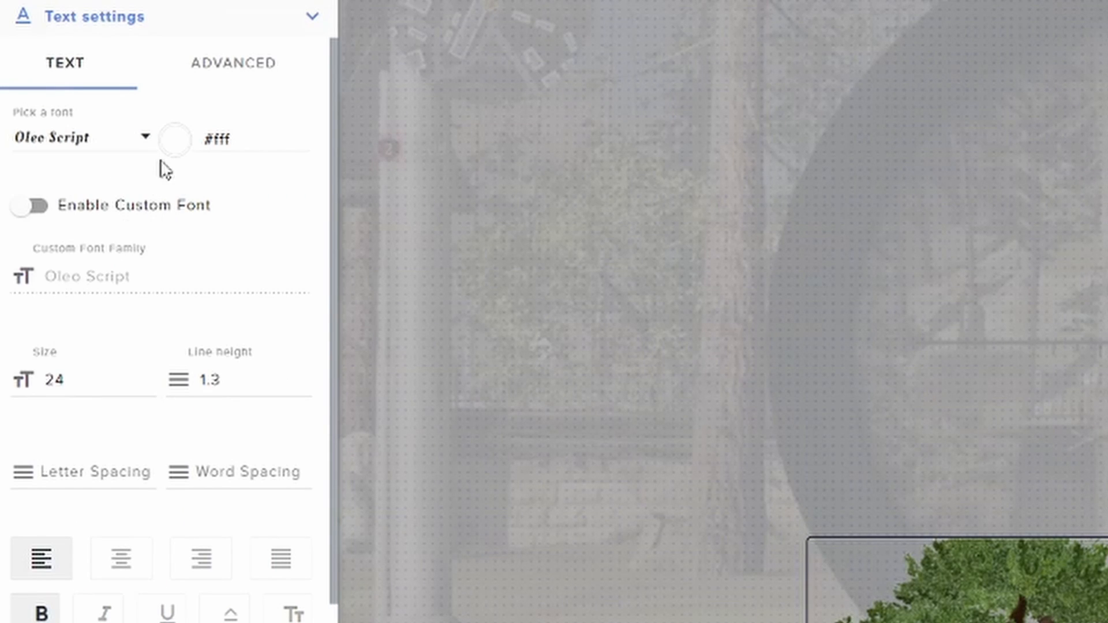
# Set the recent subscribers label's font size to 30 and line height to 1.8, and nudge it slightly upward on the banner
pyautogui.click(147, 376)
pyautogui.click(147, 376)
pyautogui.click(148, 376)
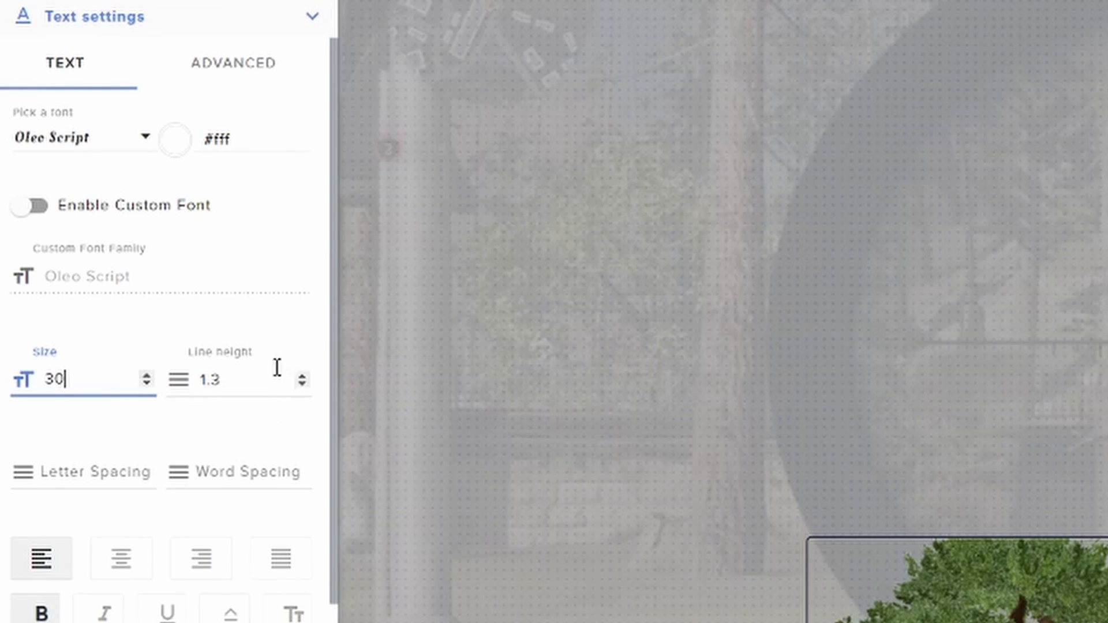
pyautogui.click(302, 375)
pyautogui.click(302, 375)
pyautogui.click(302, 375)
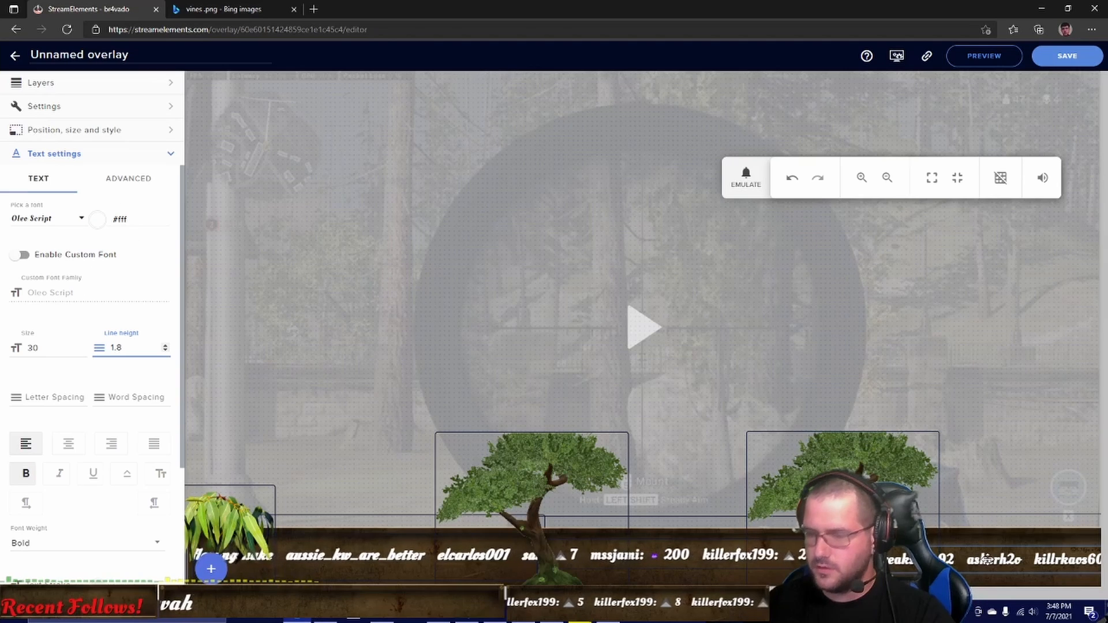
pyautogui.click(988, 552)
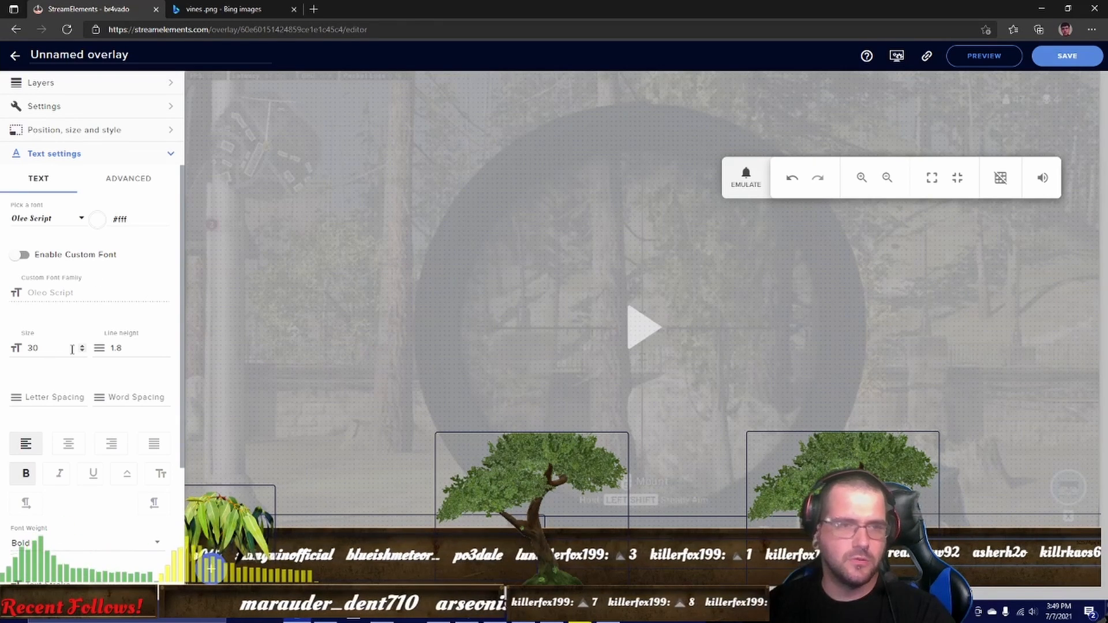
pyautogui.click(95, 132)
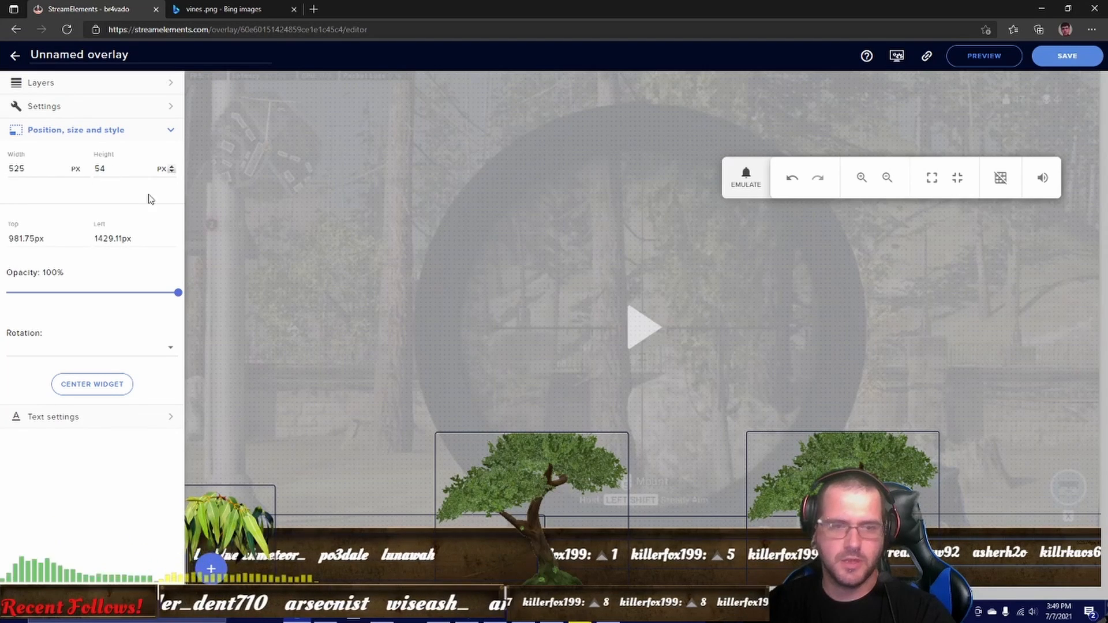
pyautogui.click(66, 417)
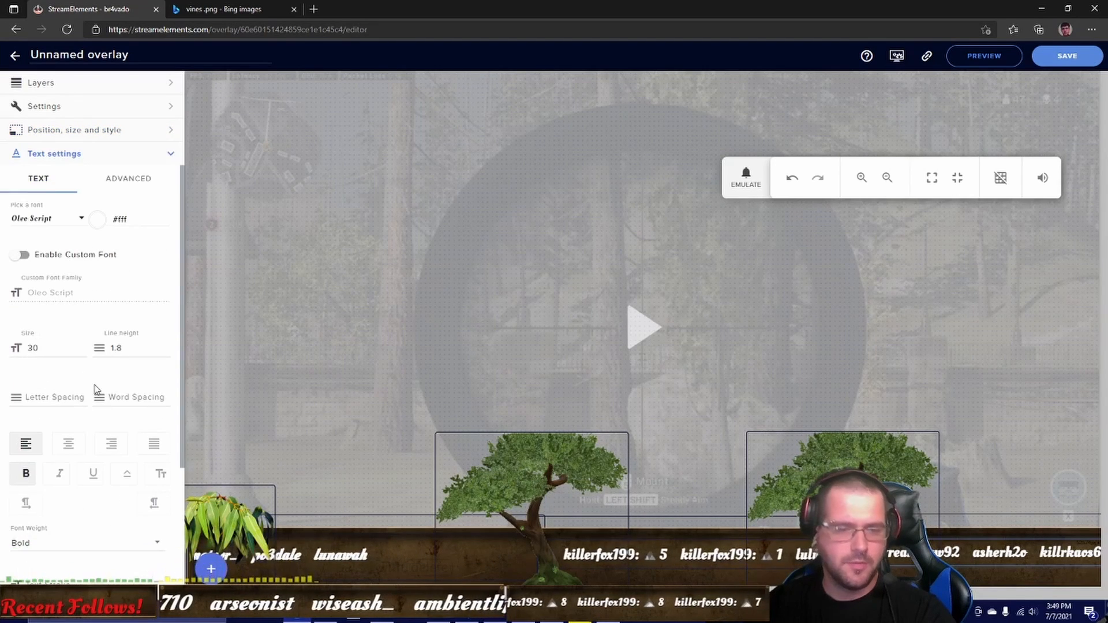
pyautogui.scroll(-3, 96, 390)
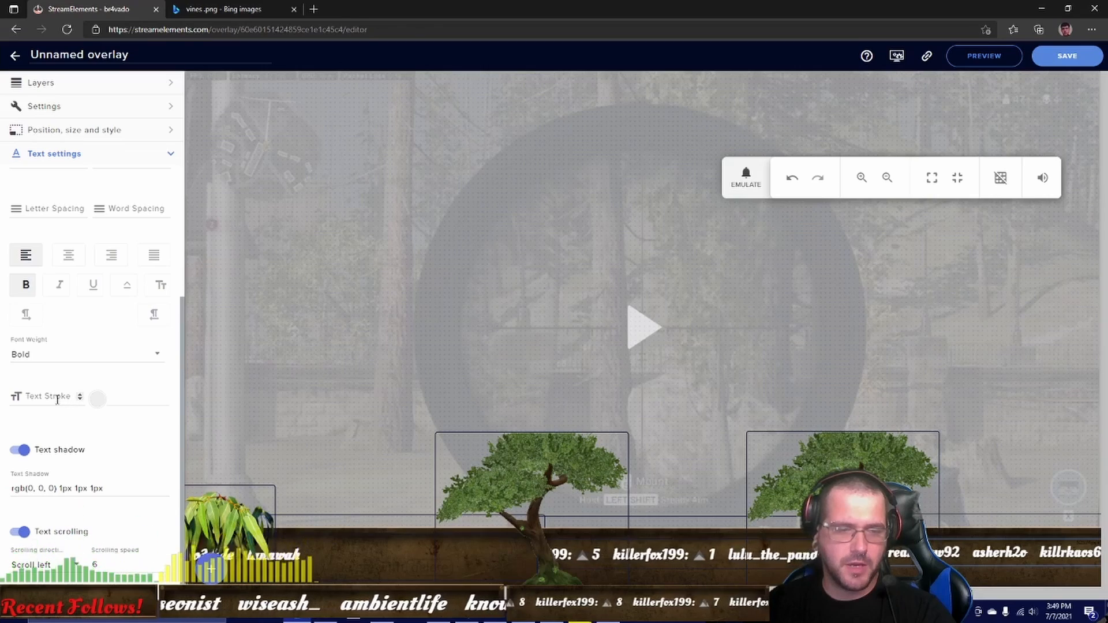
pyautogui.scroll(3, 80, 306)
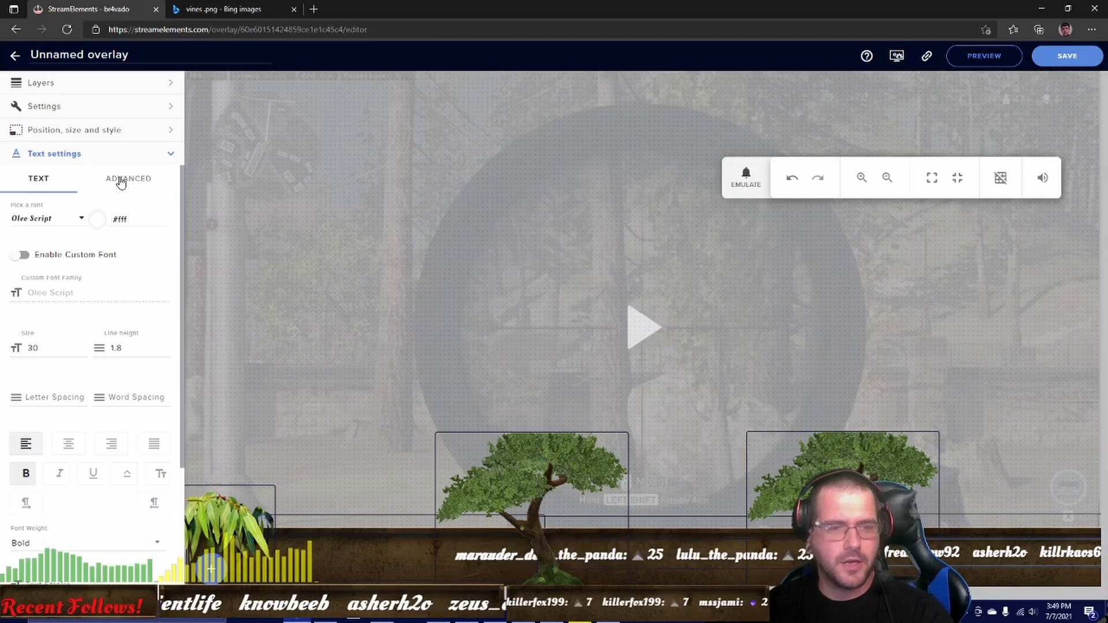
# Move the recent subscribers label's layer down to between Image 5 and Image 4
pyautogui.click(123, 86)
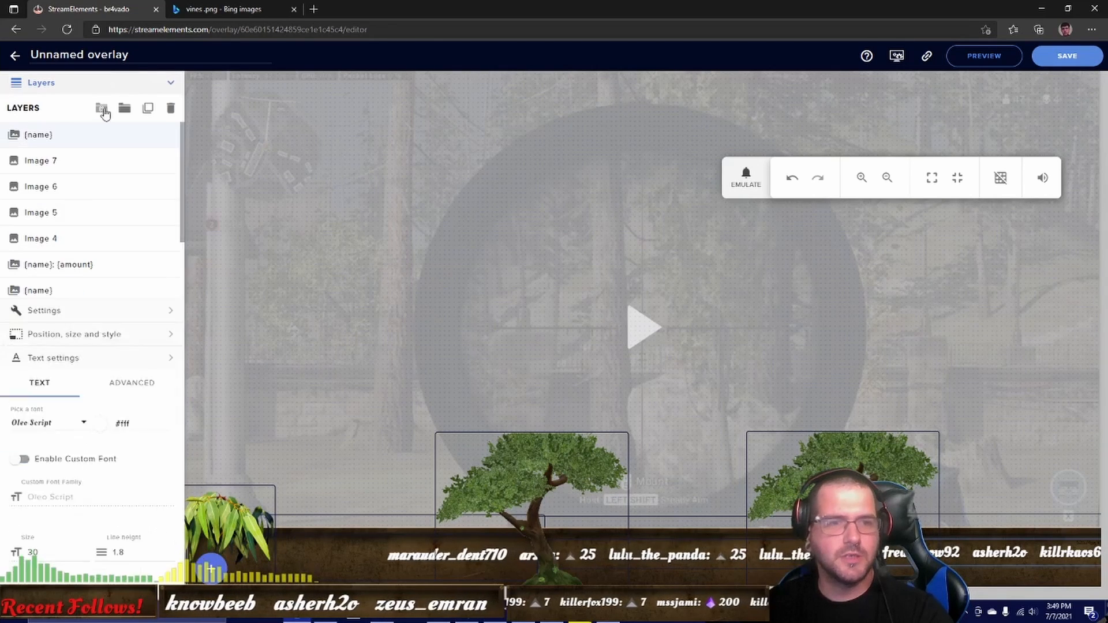
pyautogui.moveTo(59, 135); pyautogui.dragTo(62, 254)
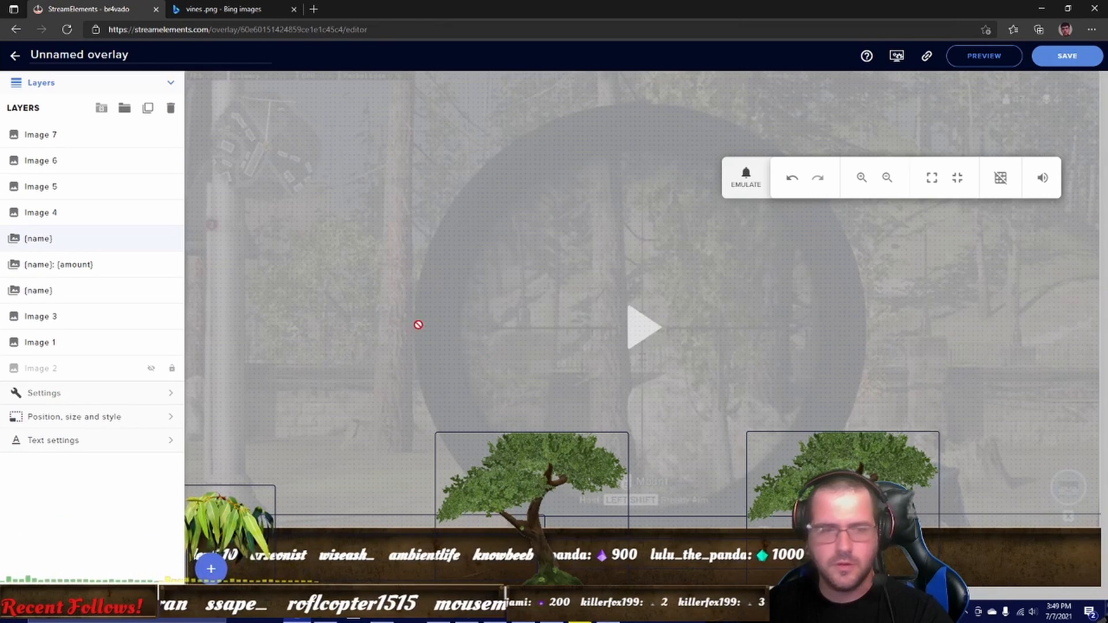
pyautogui.moveTo(89, 238); pyautogui.dragTo(100, 203)
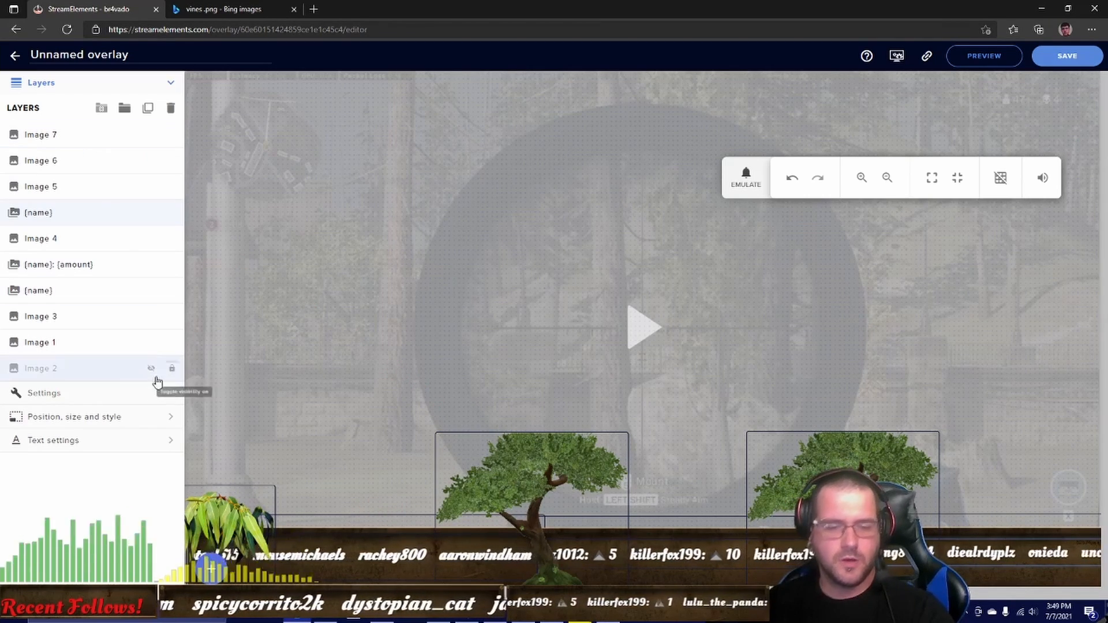
pyautogui.click(211, 568)
pyautogui.moveTo(255, 337)
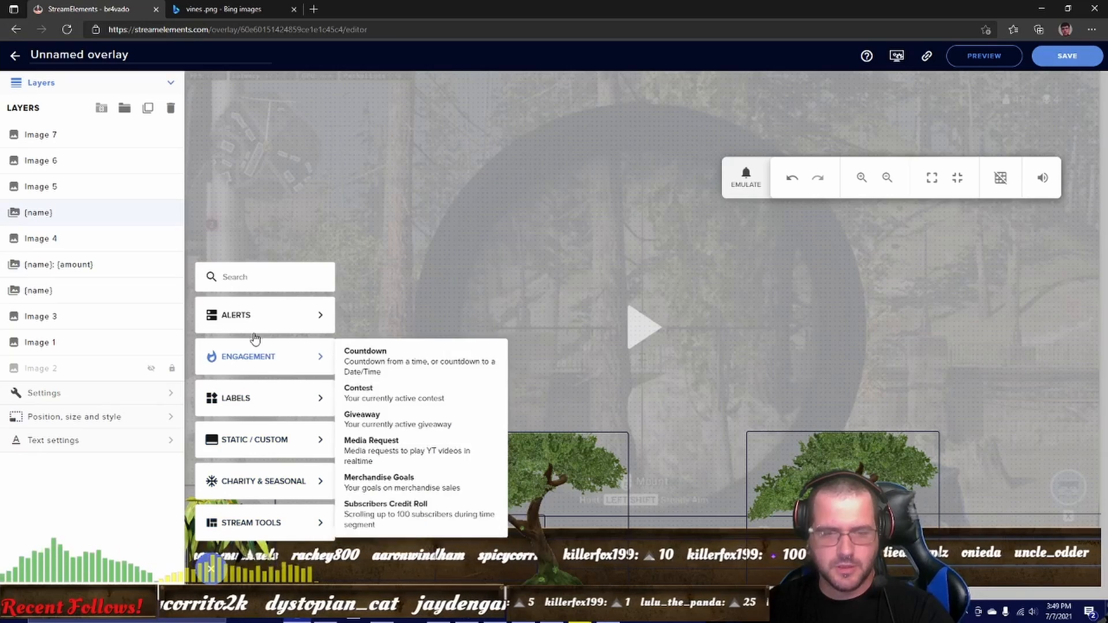
pyautogui.moveTo(265, 403)
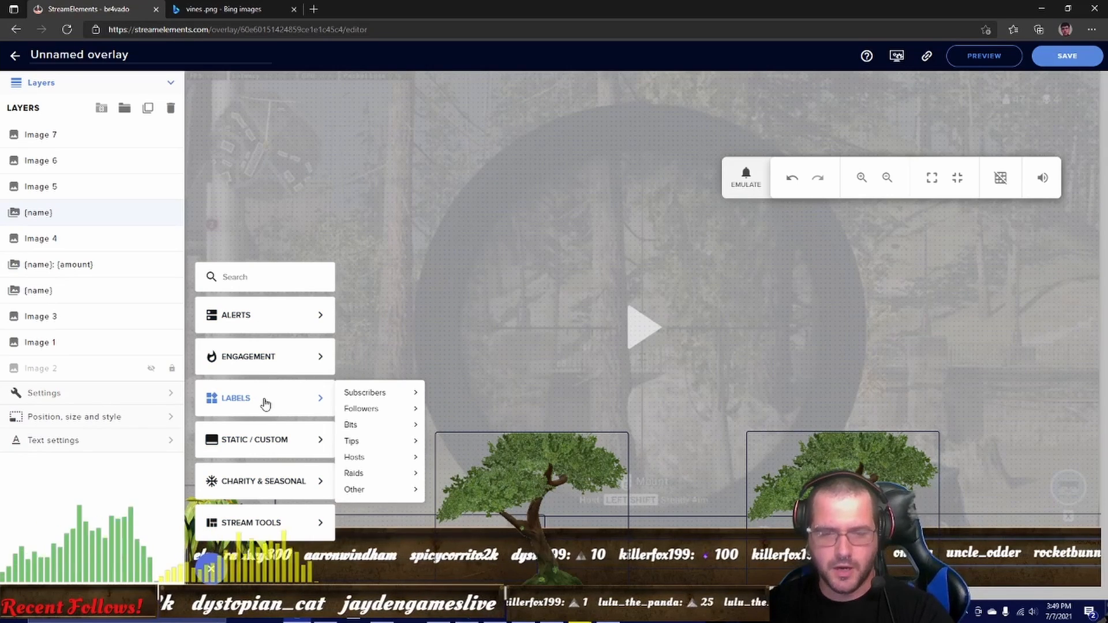
pyautogui.click(465, 279)
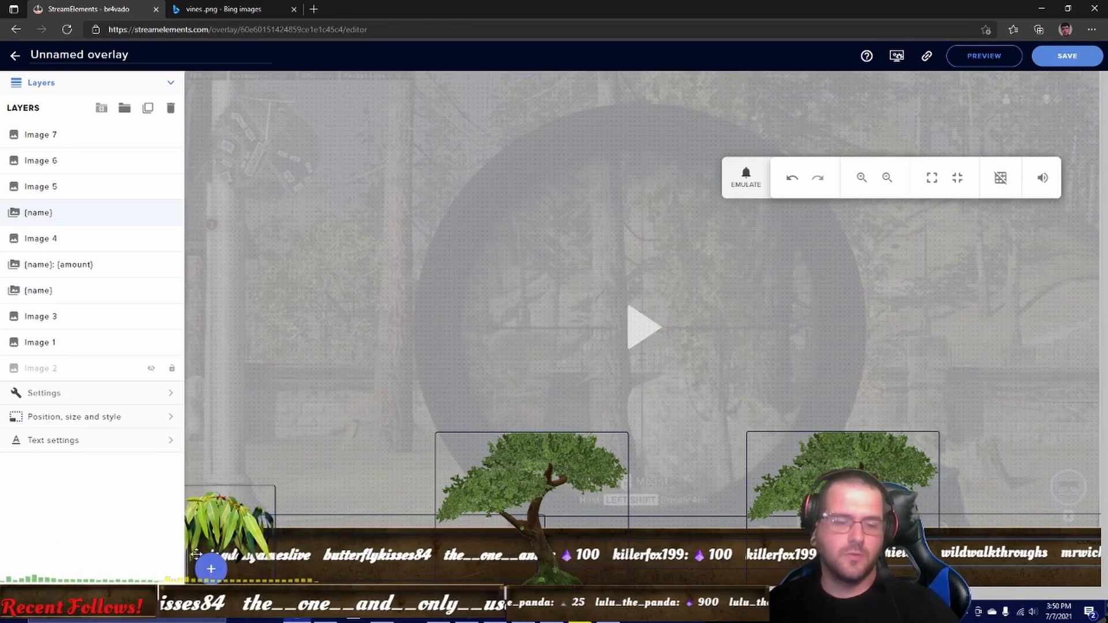
# Add a new image element to the overlay and open the image library for it
pyautogui.click(211, 569)
pyautogui.moveTo(266, 390)
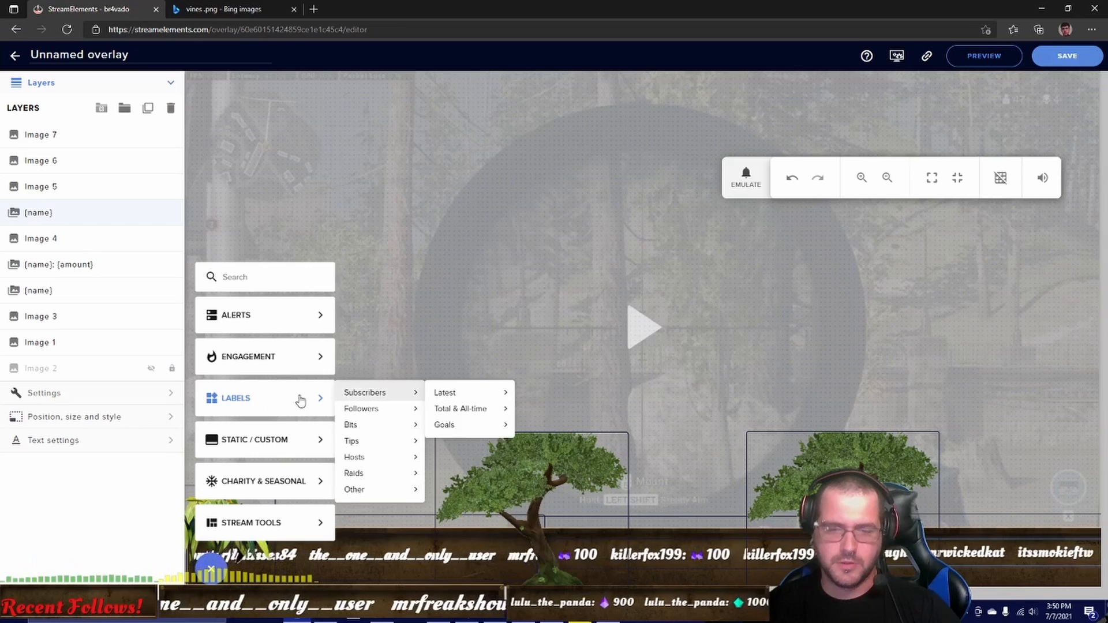
pyautogui.moveTo(266, 440)
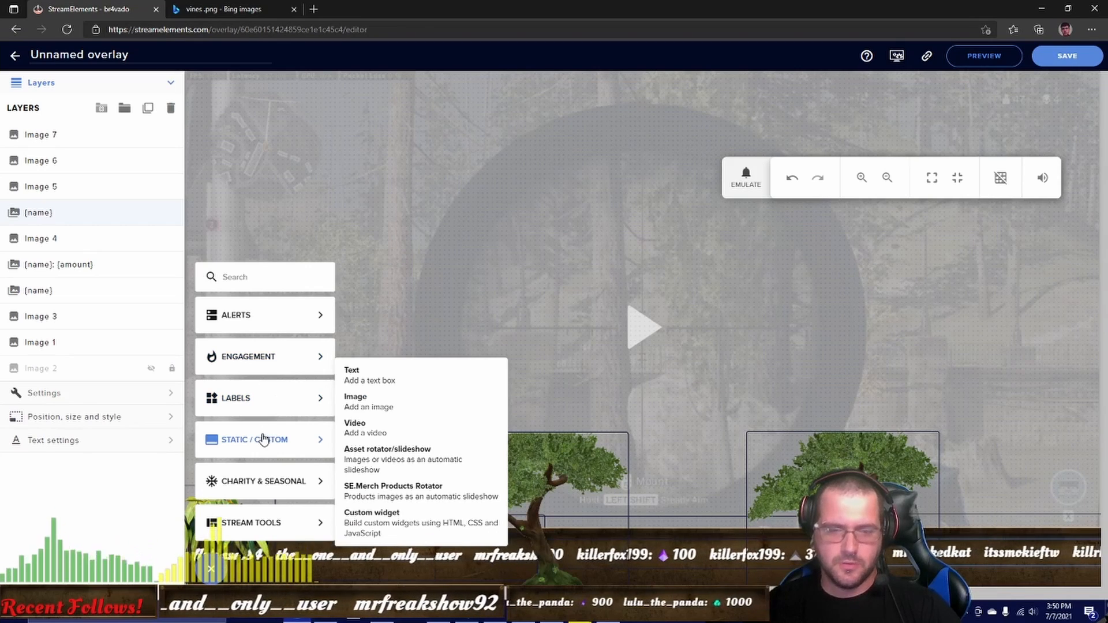
pyautogui.click(378, 404)
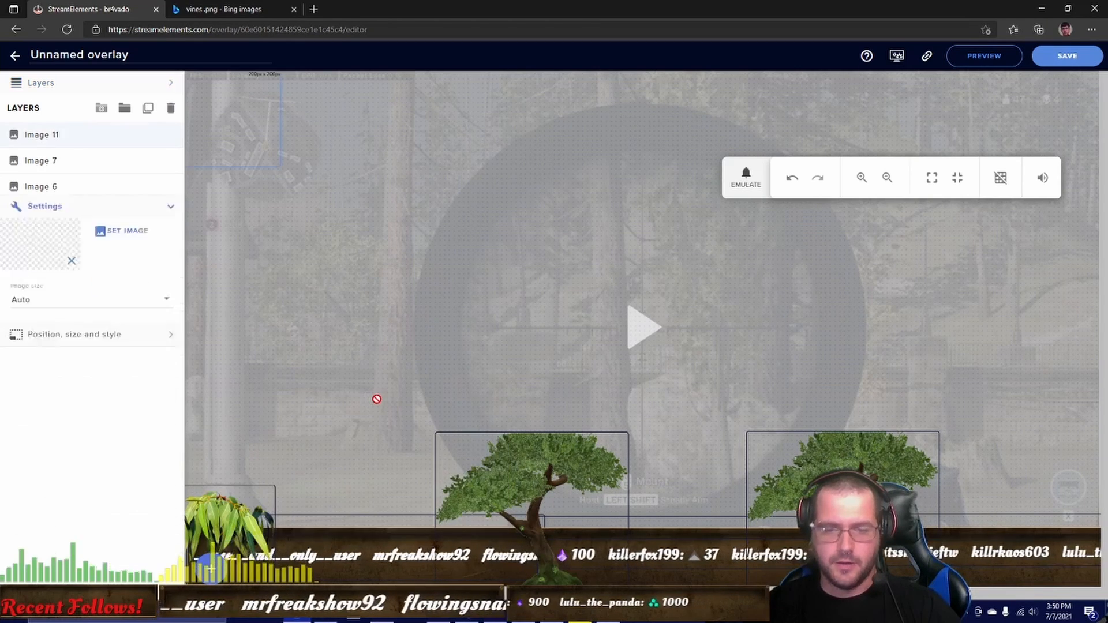
pyautogui.click(127, 131)
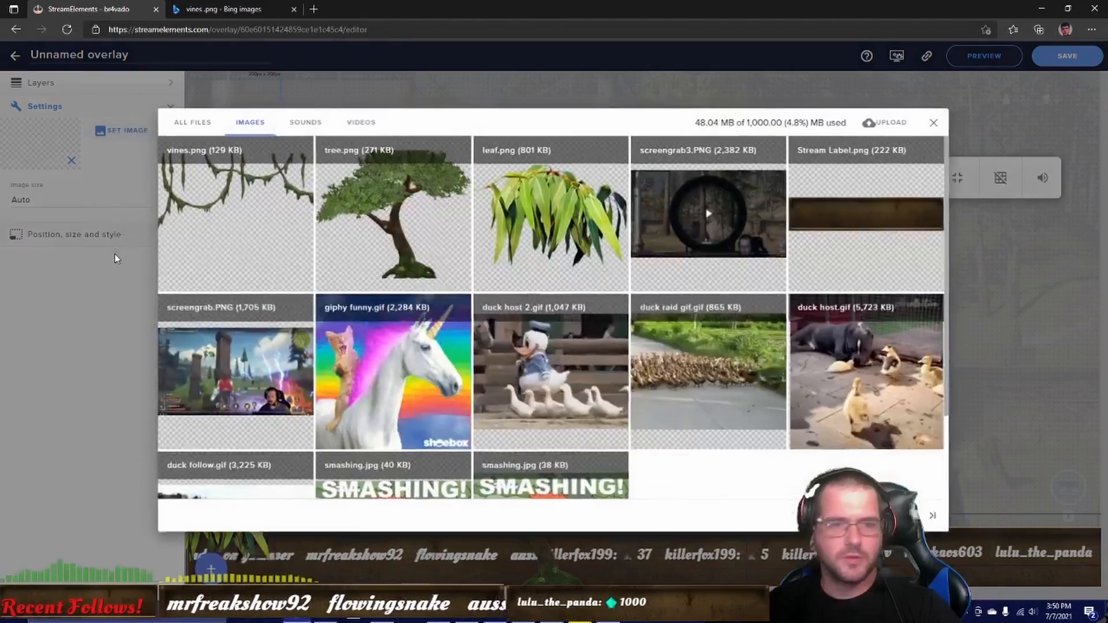
# Upload the koala pictures 112 - Copy (2).png and 500 - Copy (4), (5) and (6).png to the image library
pyautogui.click(888, 122)
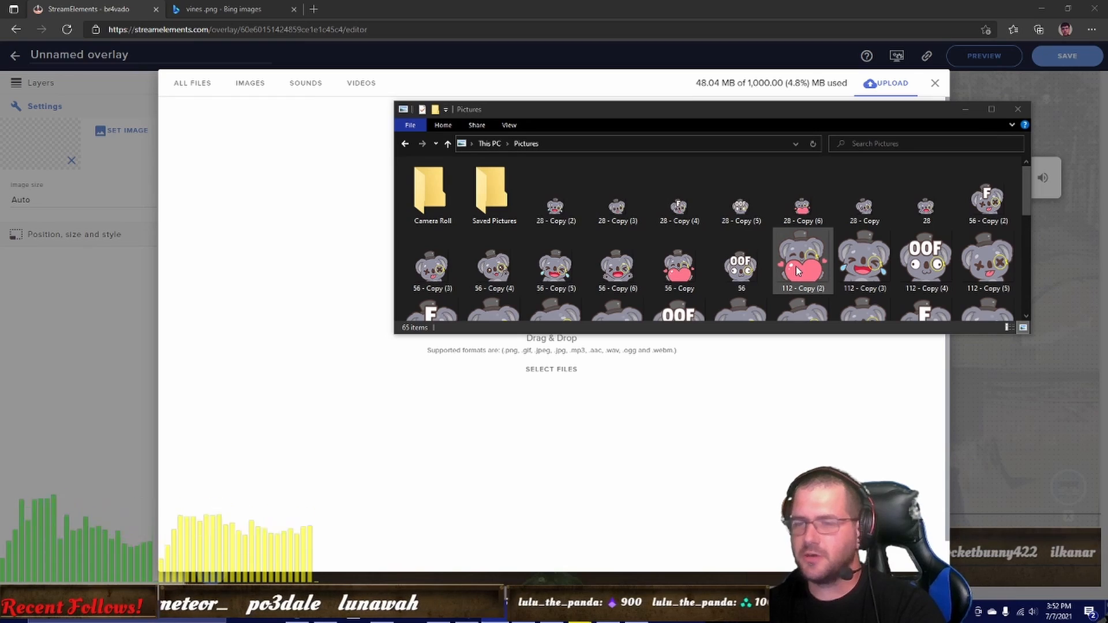
pyautogui.moveTo(798, 271); pyautogui.dragTo(410, 400)
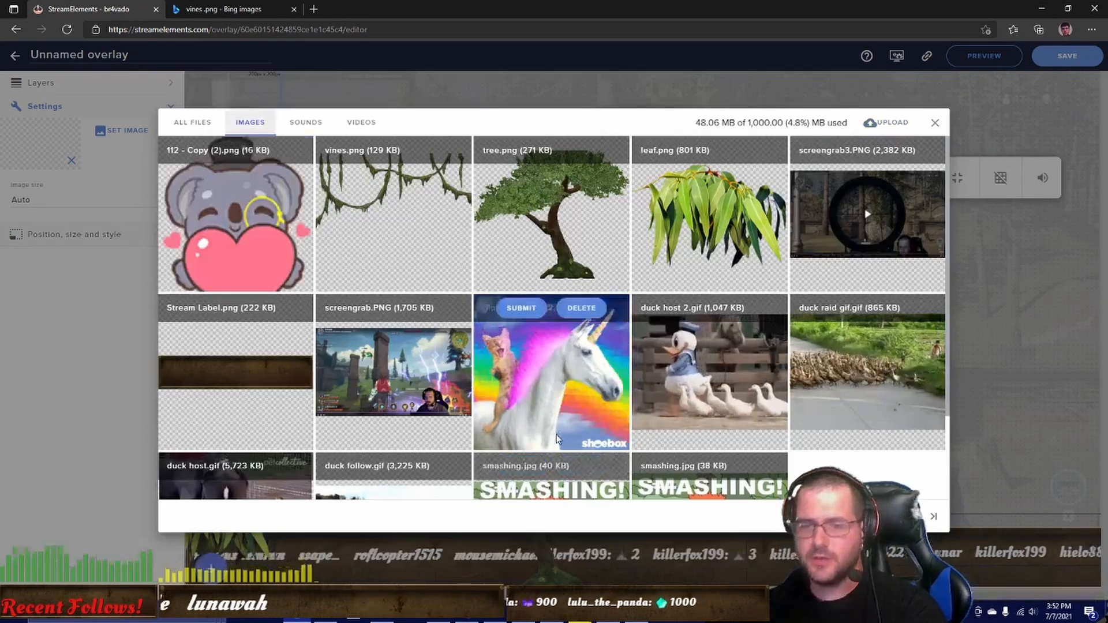
pyautogui.click(889, 84)
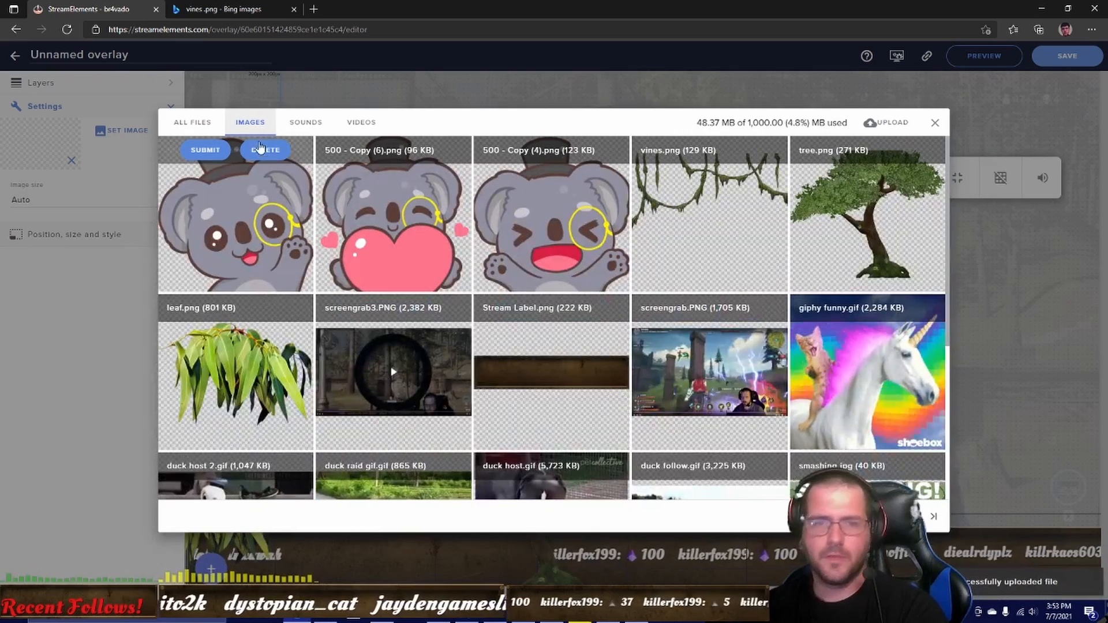
# Use the waving koala 500 - Copy (5).png, place it above the first banner beside the leaves and size it to about 210 px
pyautogui.click(205, 150)
pyautogui.moveTo(253, 127); pyautogui.dragTo(365, 485)
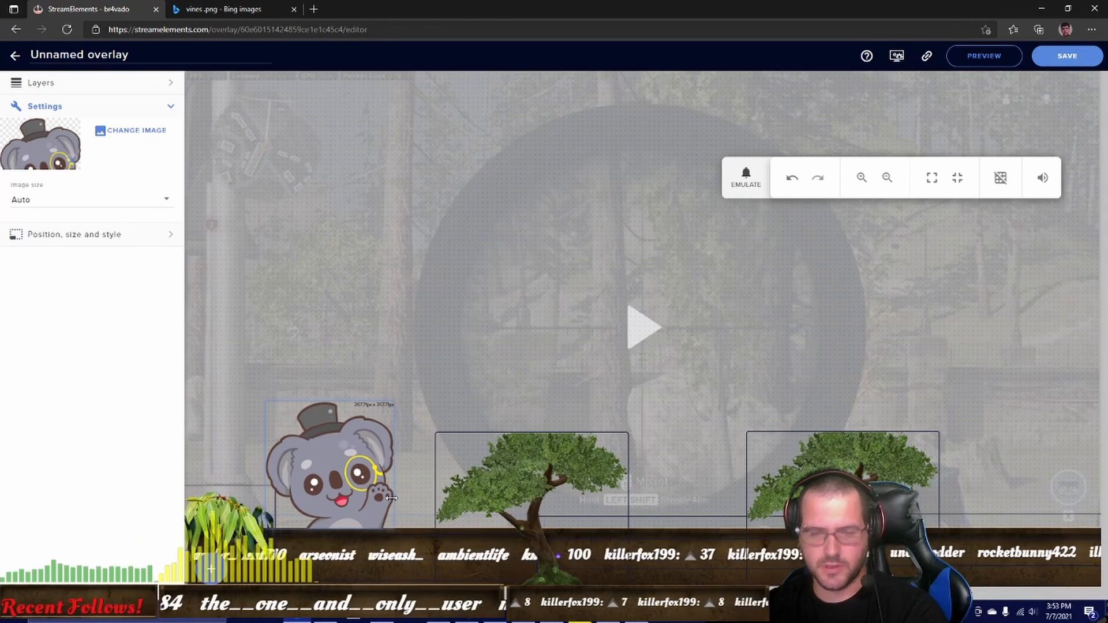
pyautogui.moveTo(393, 403); pyautogui.dragTo(316, 460)
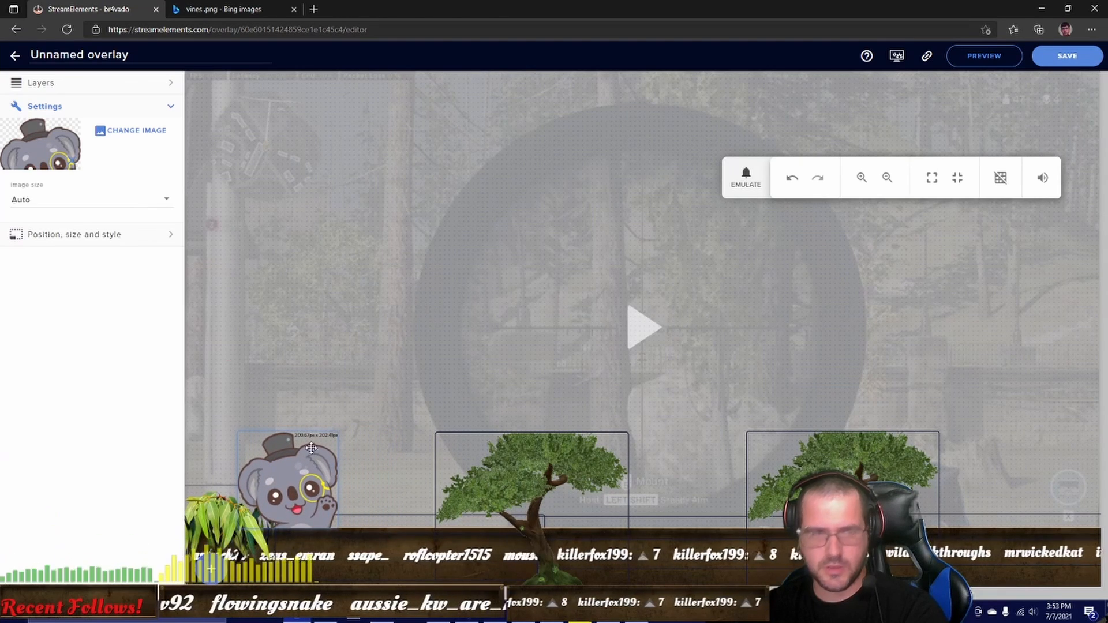
# Move the waving koala's layer down to between Image 3 and Image 1
pyautogui.click(89, 85)
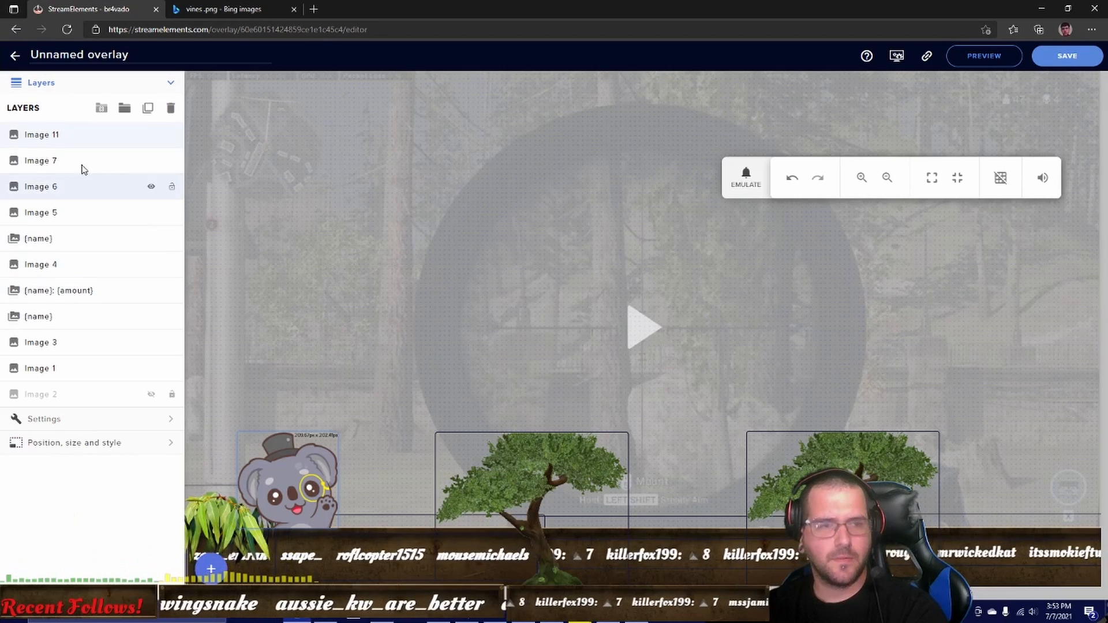
pyautogui.moveTo(72, 138); pyautogui.dragTo(64, 355)
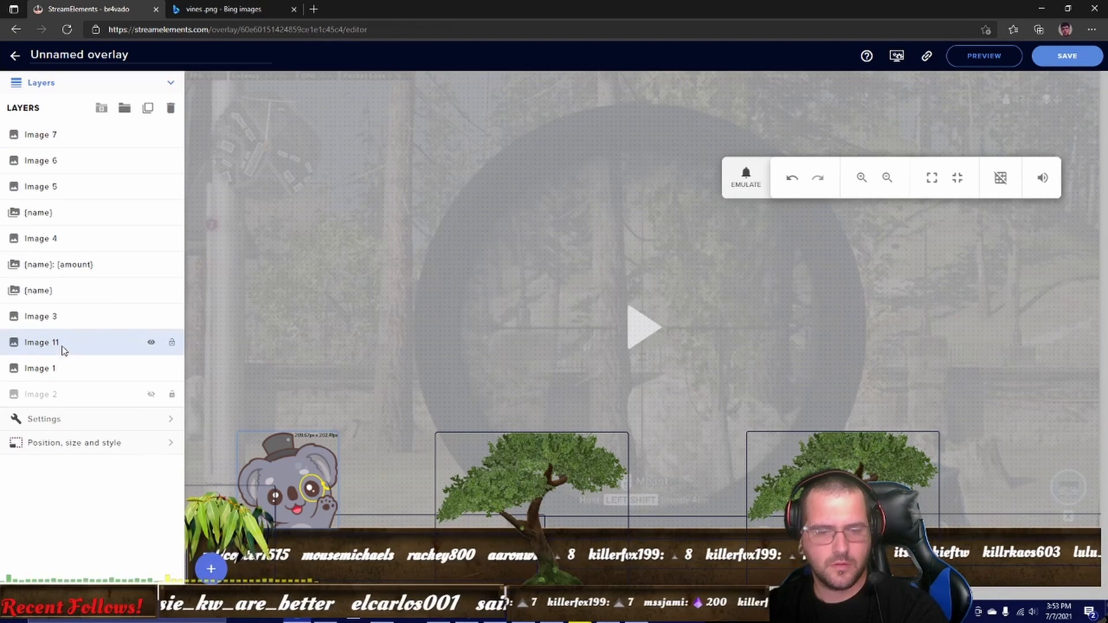
# Add the laughing koala 500 - Copy (4).png at 200 px behind the middle tree's edge, with its layer between Image 11 and Image 1
pyautogui.click(210, 571)
pyautogui.moveTo(247, 438)
pyautogui.click(349, 404)
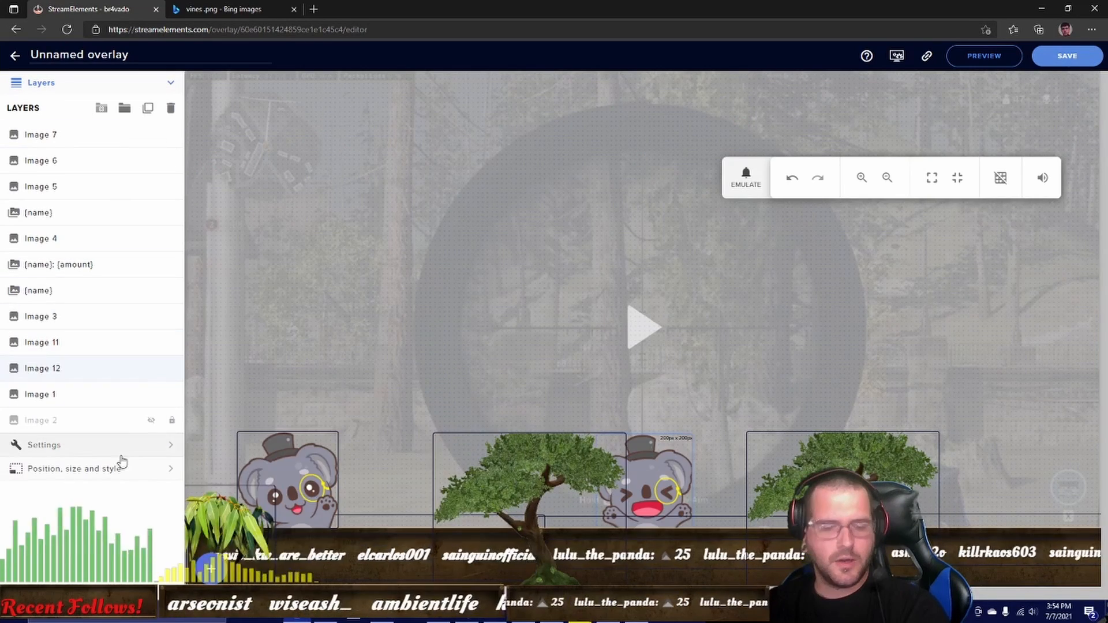
# Add another image element with the heart koala 500 - Copy (6).png and place it above the third banner beside the tree
pyautogui.click(211, 571)
pyautogui.moveTo(228, 404)
pyautogui.moveTo(356, 402)
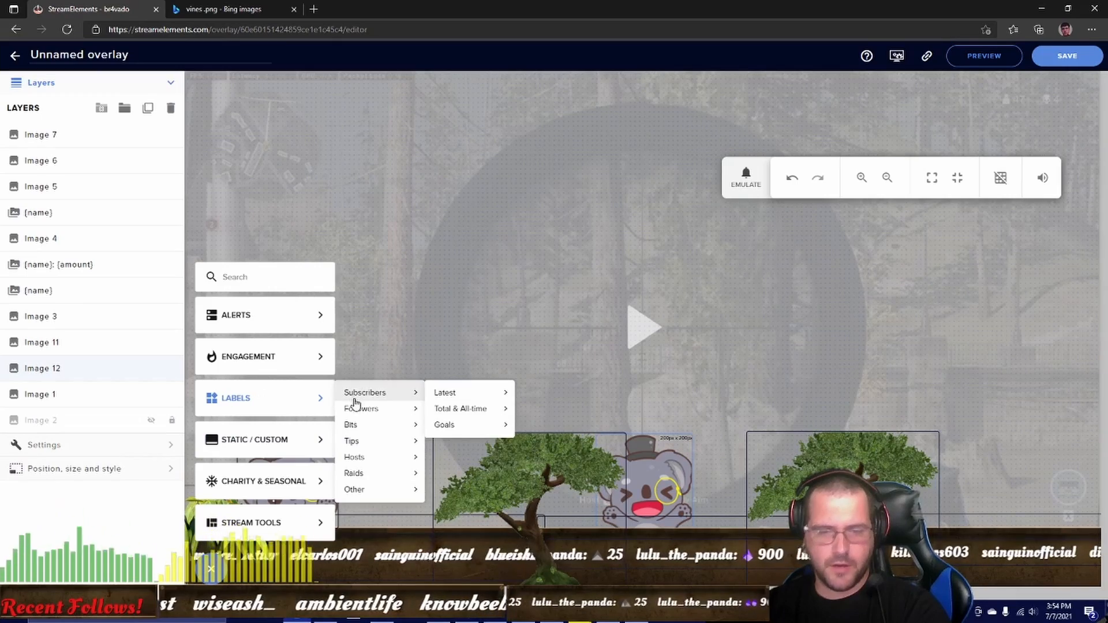
pyautogui.moveTo(259, 441)
pyautogui.click(363, 397)
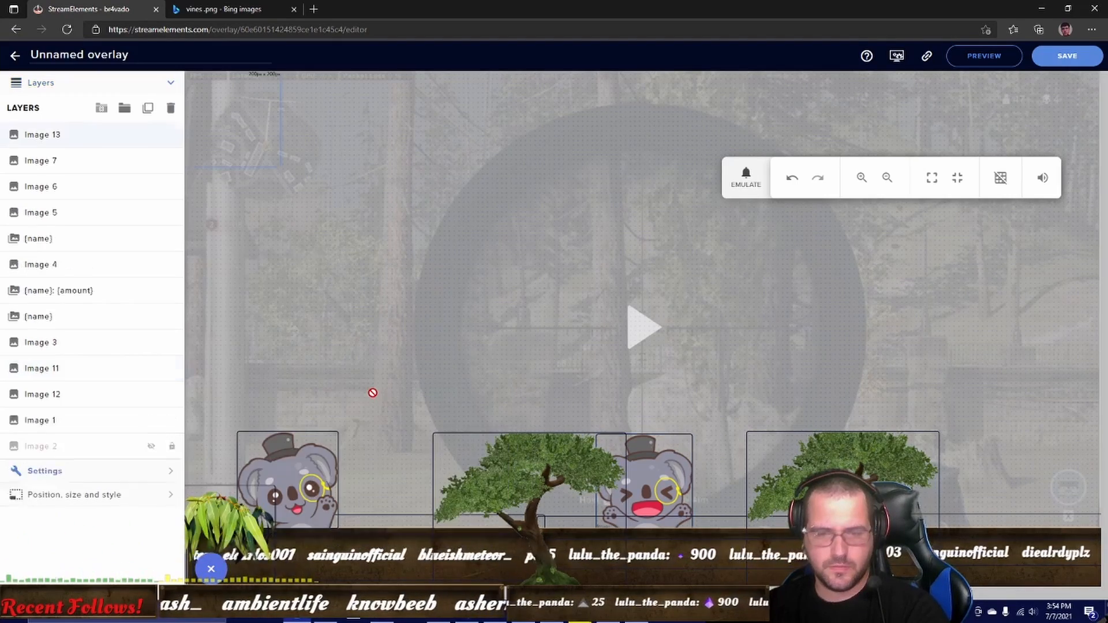
pyautogui.click(125, 131)
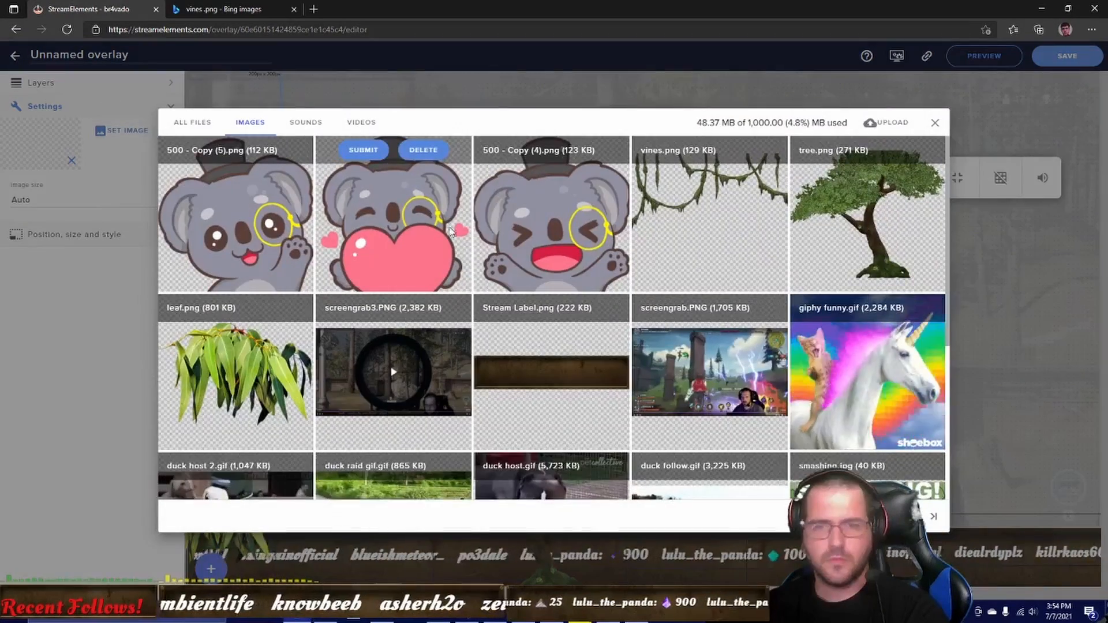
pyautogui.click(364, 150)
pyautogui.moveTo(243, 149); pyautogui.dragTo(939, 503)
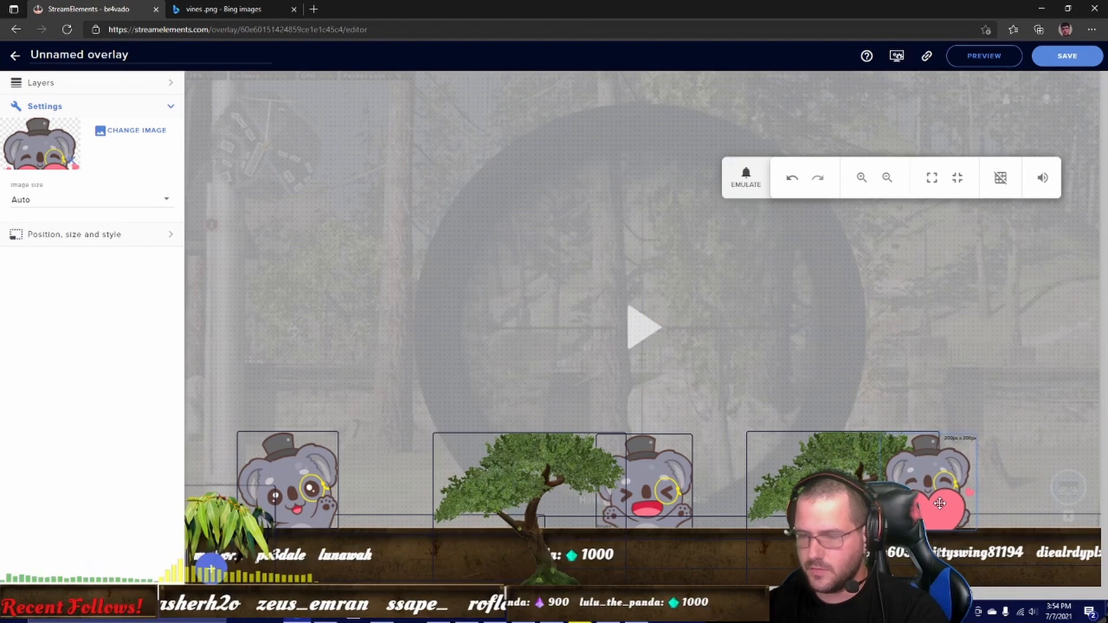
# Move the heart koala's layer to between Image 11 and Image 12 and shift the koala outward, clear of the tree
pyautogui.click(78, 83)
pyautogui.moveTo(53, 148); pyautogui.dragTo(82, 382)
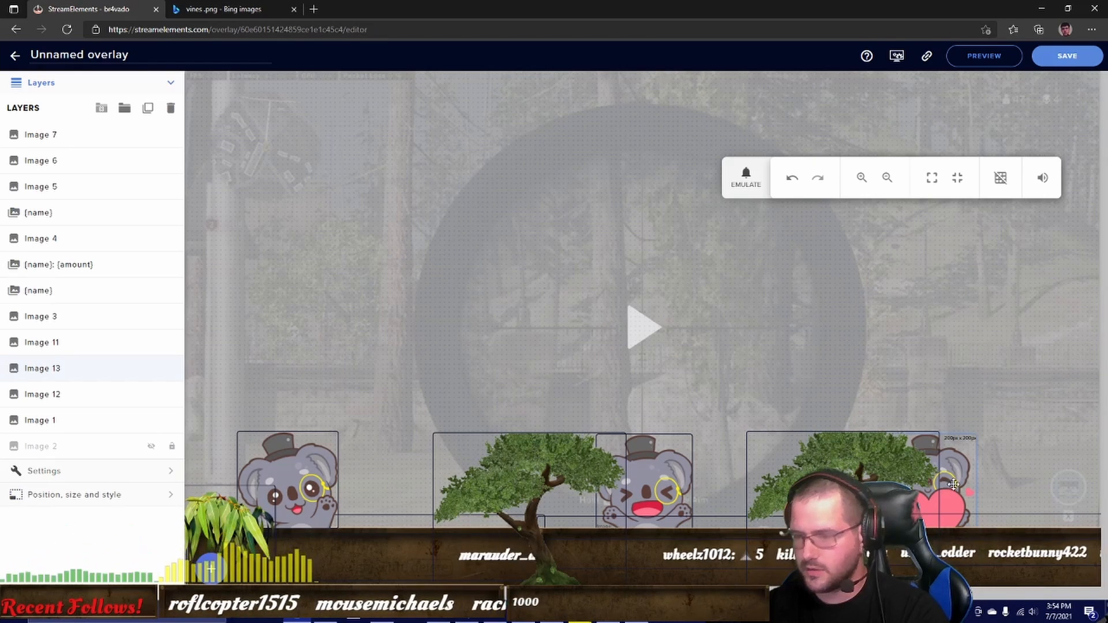
pyautogui.moveTo(963, 482); pyautogui.dragTo(995, 484)
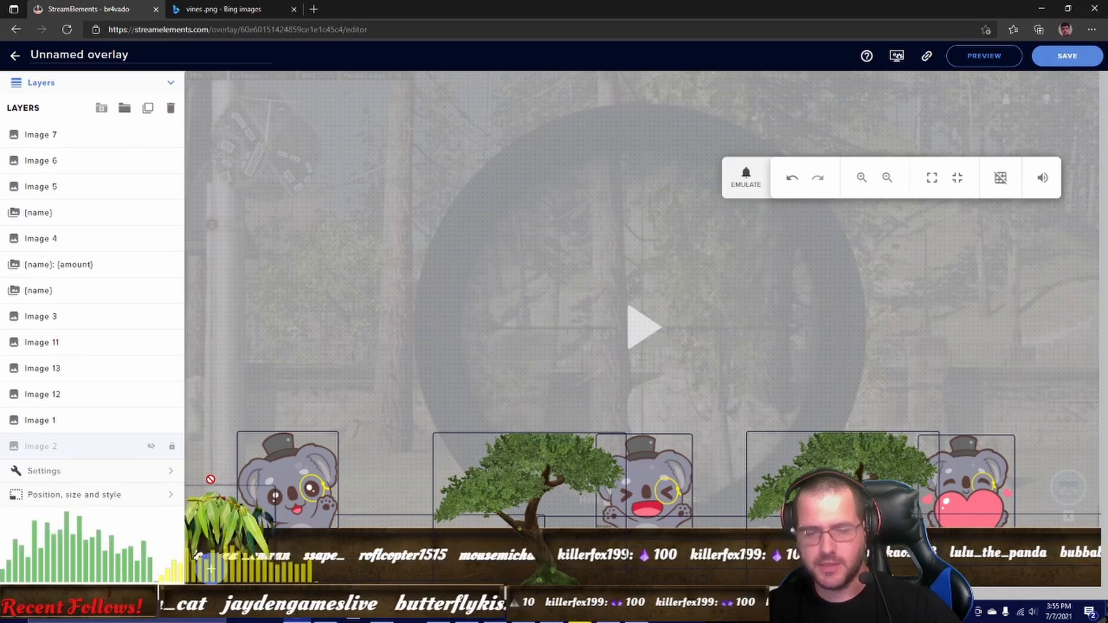
# Add a text box just above the first banner, between the waving koala and the tree, with the message "Followers!"
pyautogui.click(212, 569)
pyautogui.moveTo(261, 406)
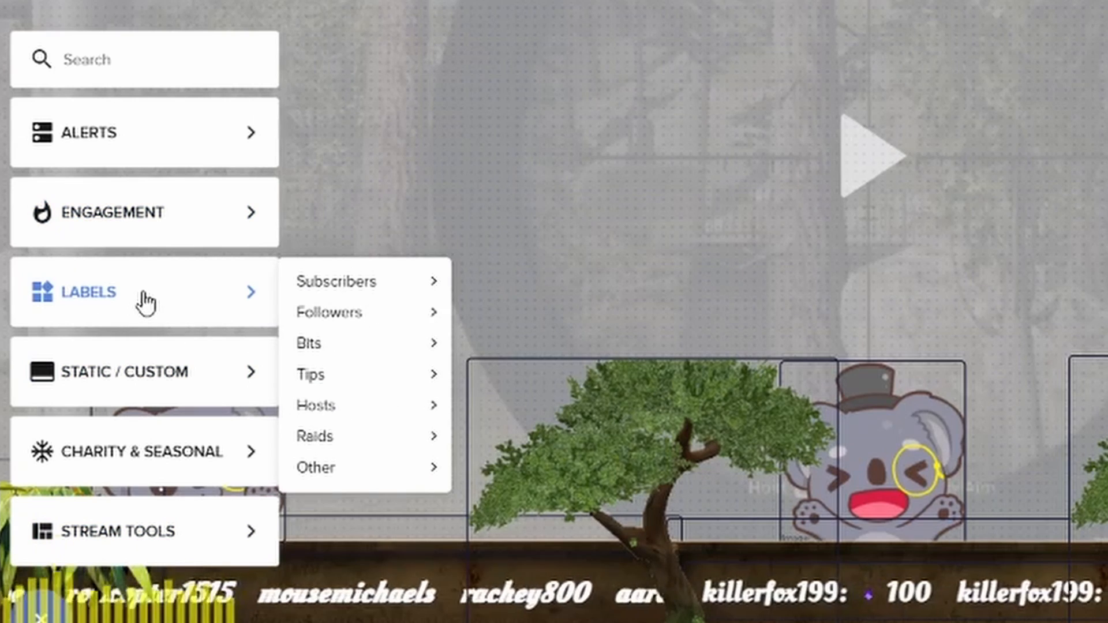
pyautogui.moveTo(340, 416)
pyautogui.moveTo(192, 382)
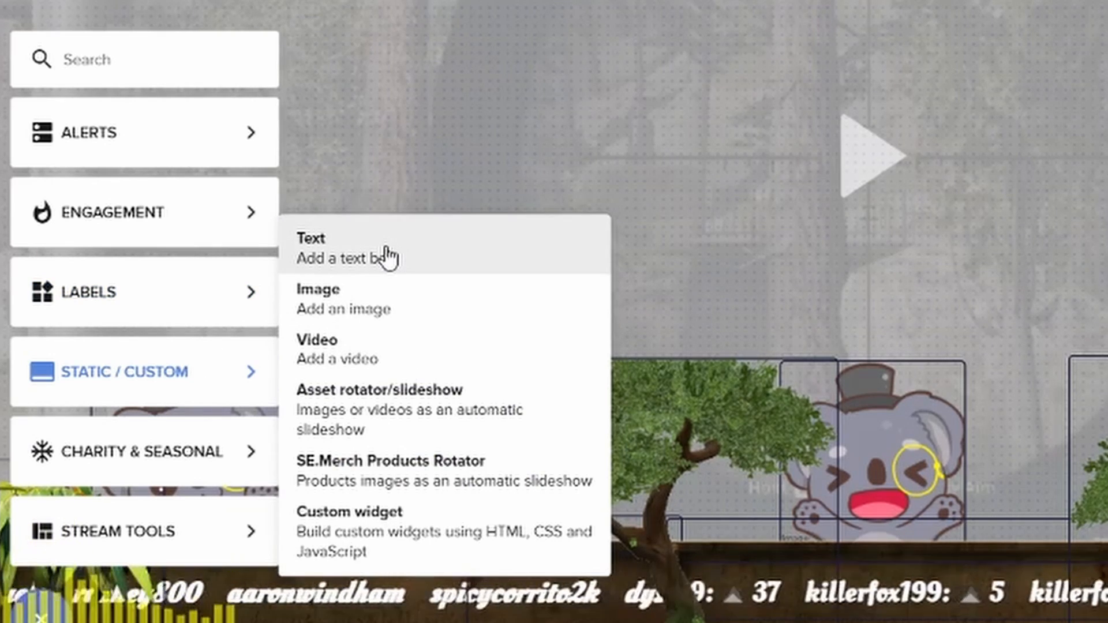
pyautogui.click(386, 258)
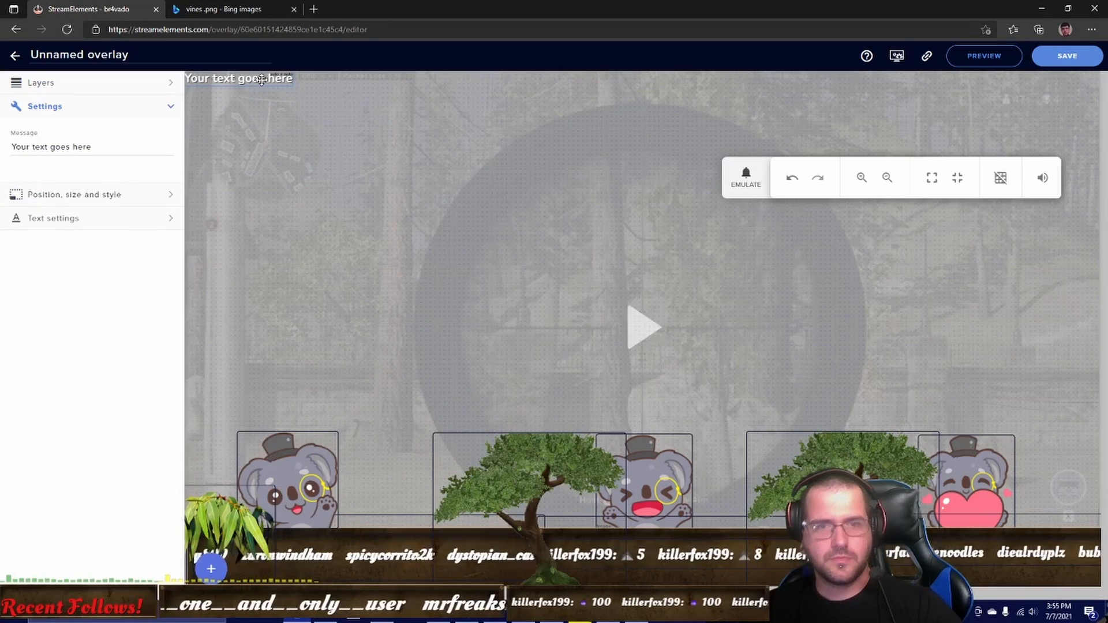
pyautogui.moveTo(455, 383); pyautogui.dragTo(413, 514)
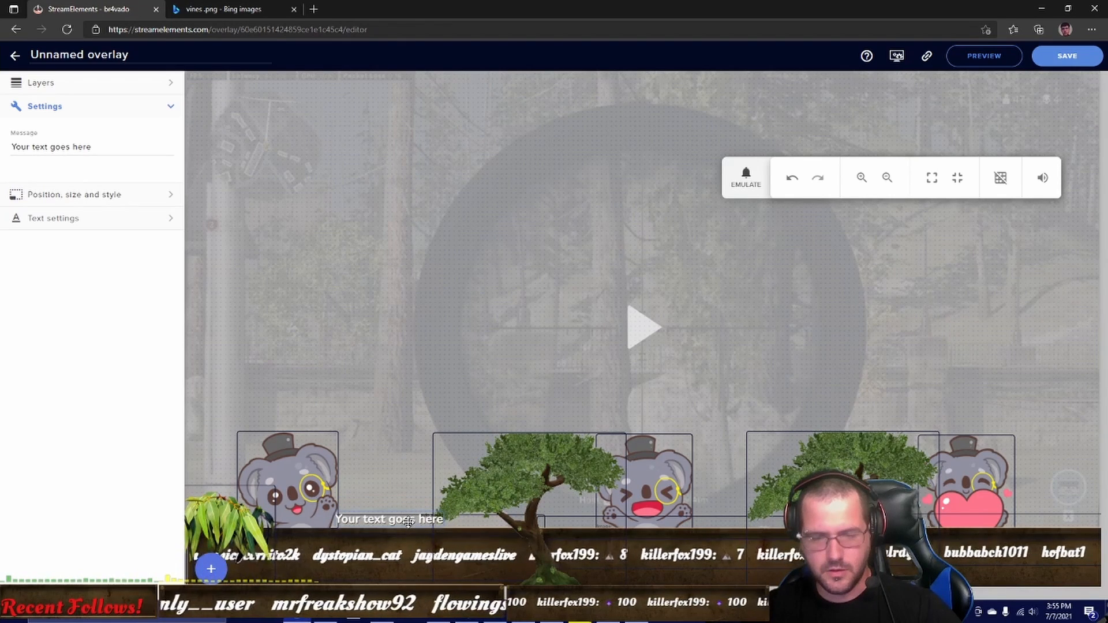
pyautogui.moveTo(104, 145); pyautogui.dragTo(2, 143)
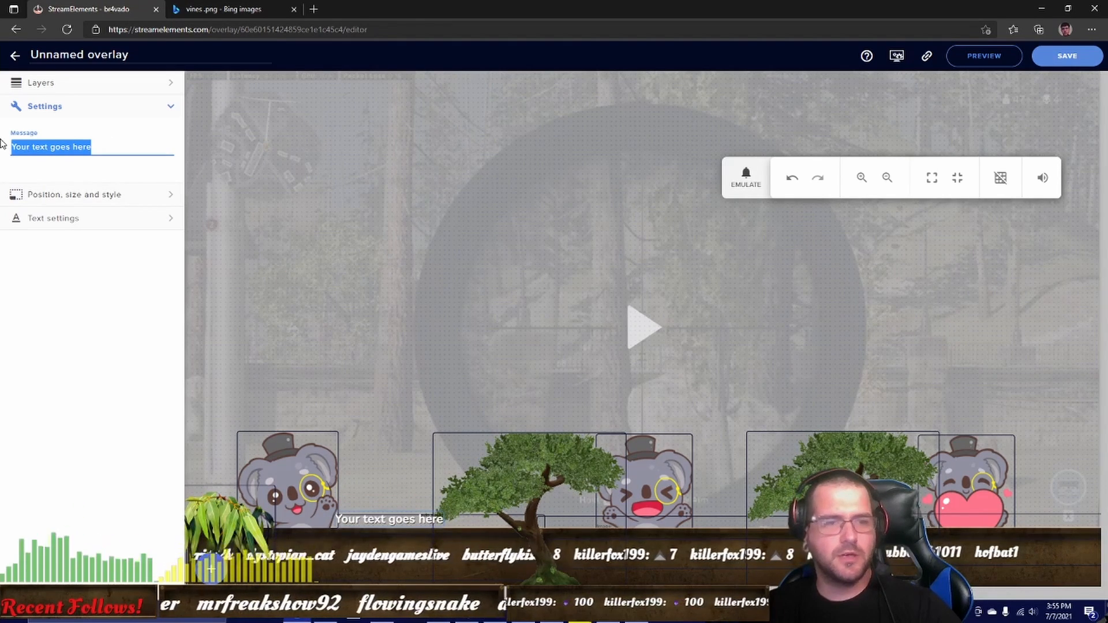
pyautogui.write('Followers!')
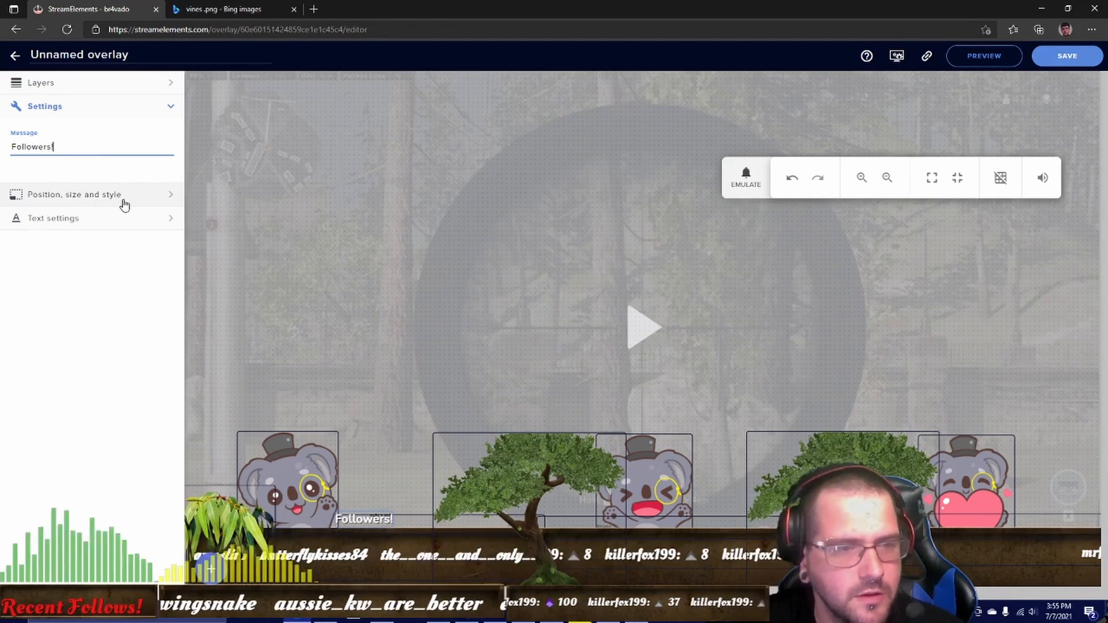
# Change the font of the "Followers!" text to Odibee Sans
pyautogui.click(124, 202)
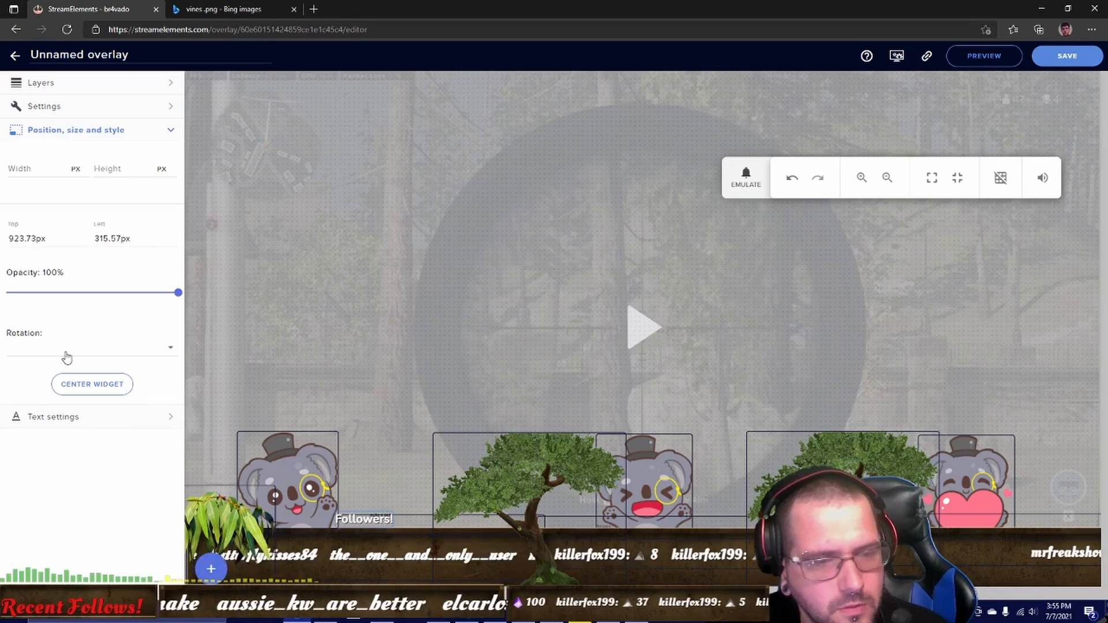
pyautogui.click(43, 417)
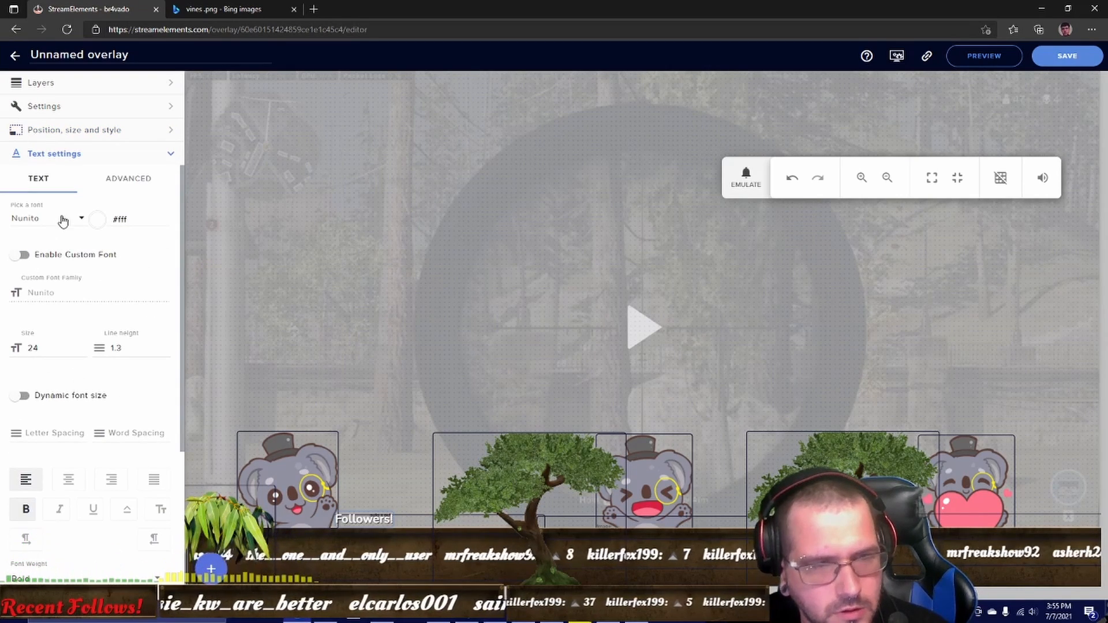
pyautogui.click(81, 223)
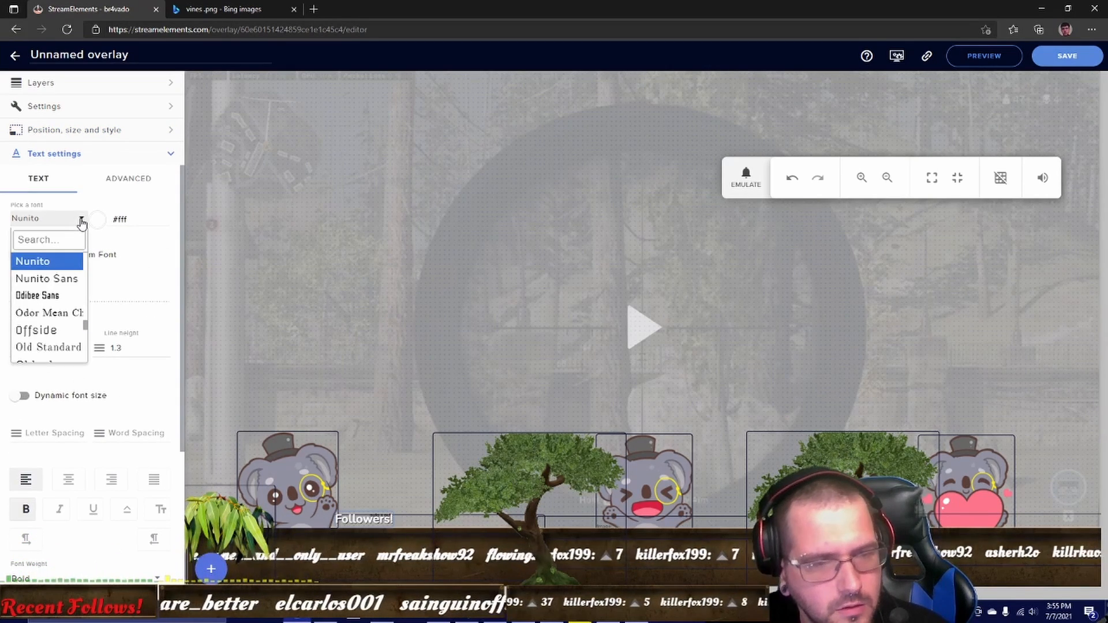
pyautogui.click(53, 296)
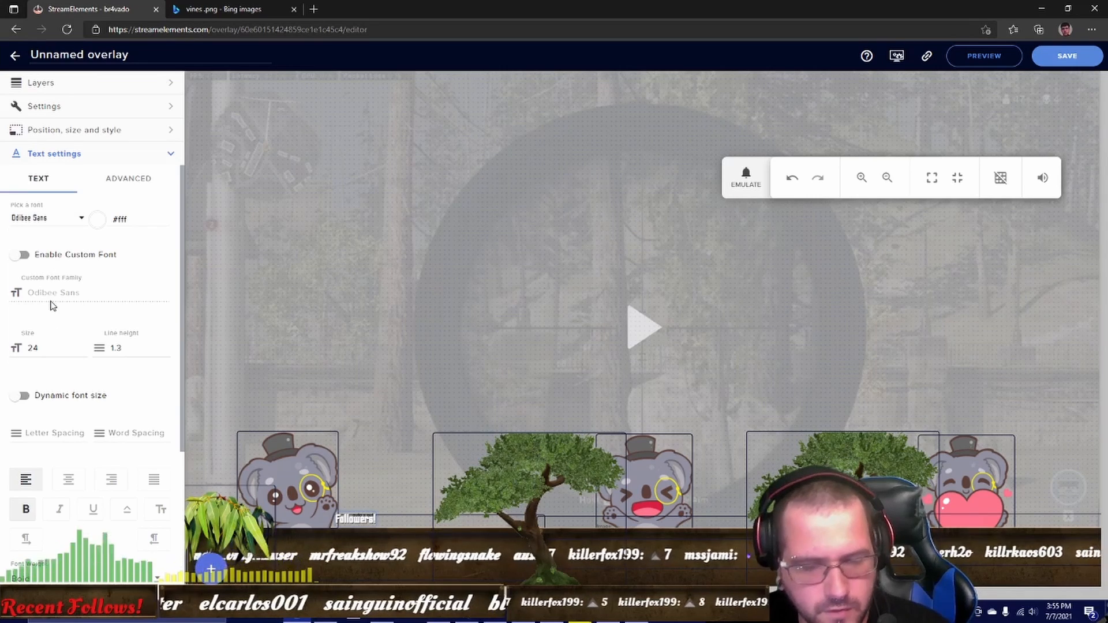
# Enlarge the "Followers!" text box and set its font size to 57
pyautogui.click(384, 522)
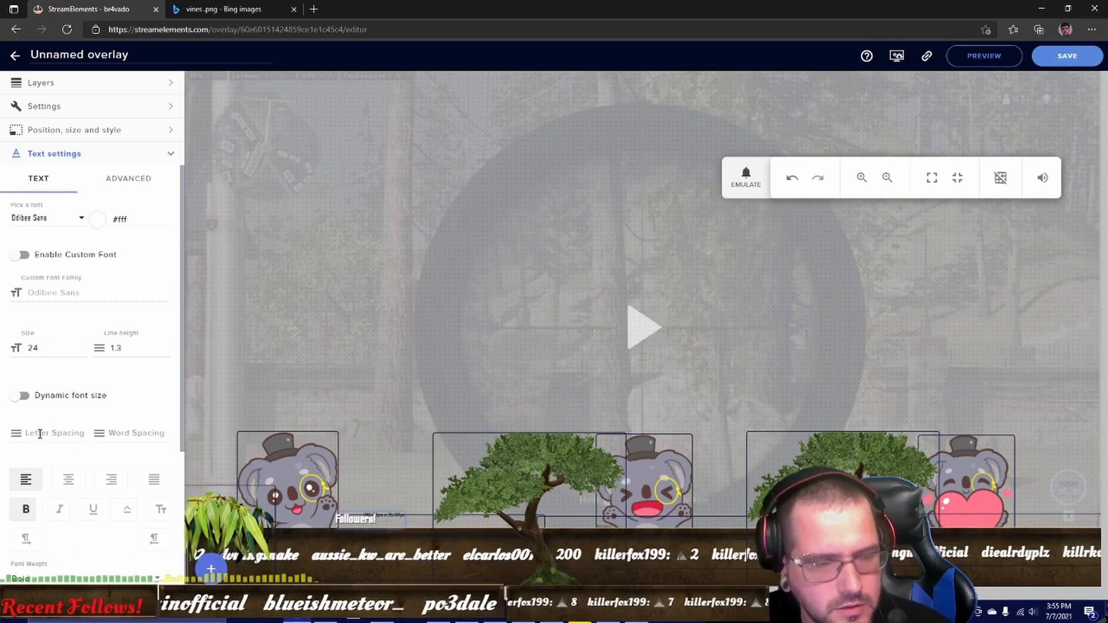
pyautogui.click(82, 348)
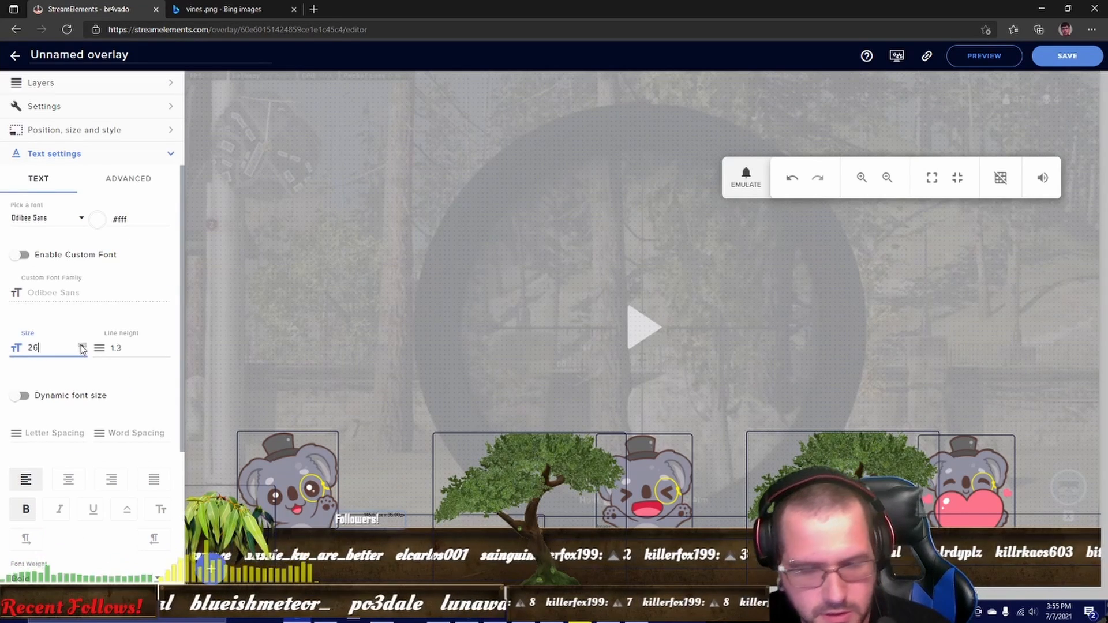
pyautogui.write('42')
pyautogui.click(81, 345)
pyautogui.click(81, 345)
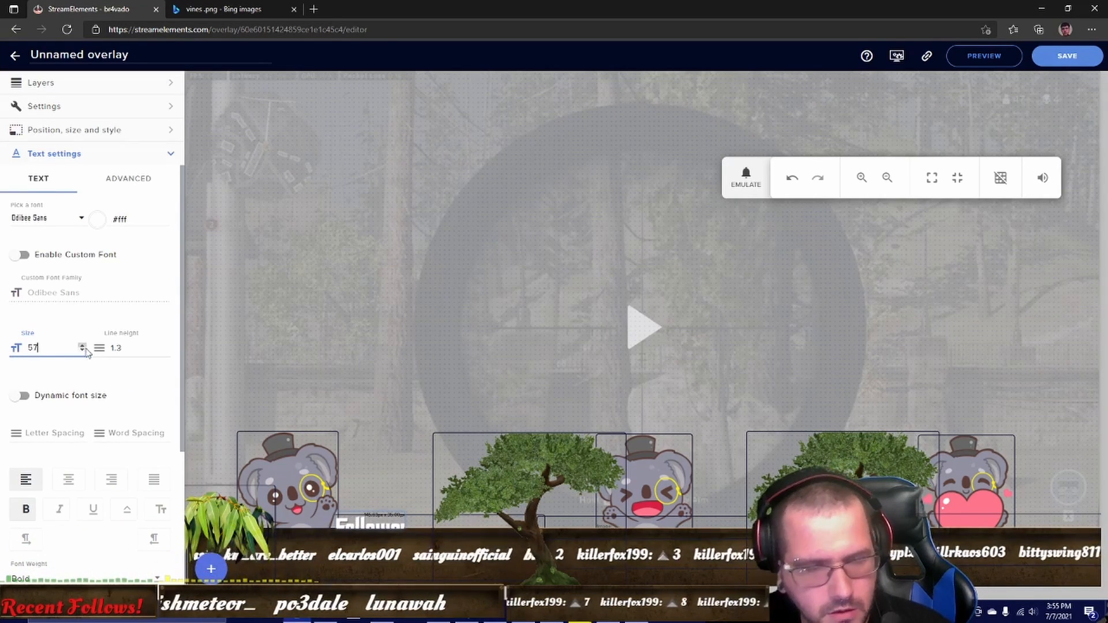
pyautogui.click(81, 345)
pyautogui.click(82, 345)
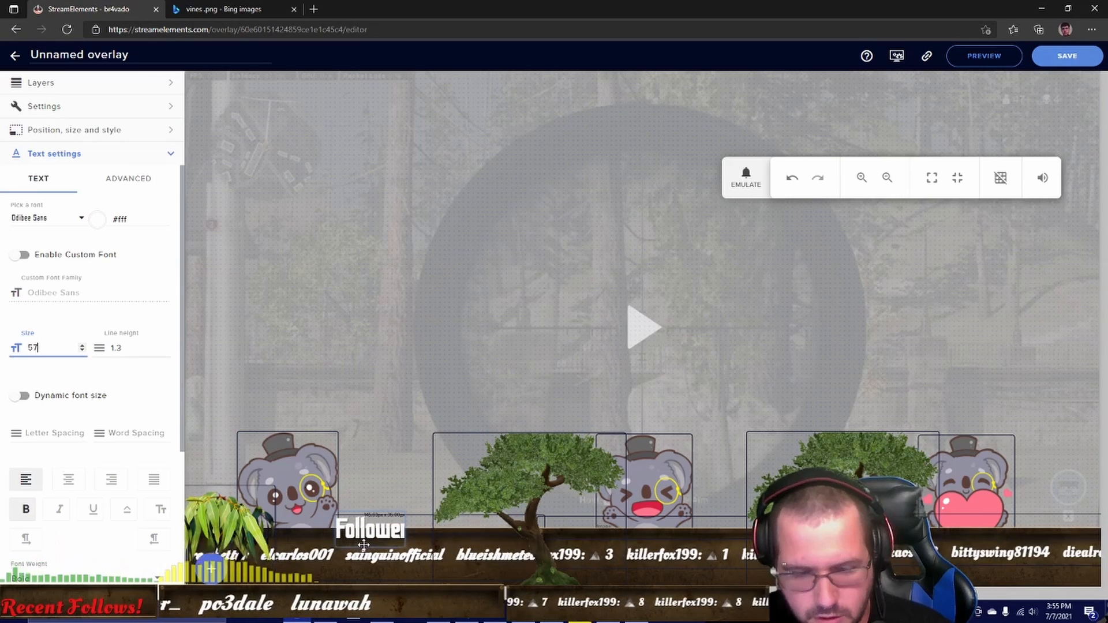
# Seat the "Followers!" text just above the first banner, then recolor it yellow-green and enable its dynamic font size
pyautogui.moveTo(363, 533); pyautogui.dragTo(369, 512)
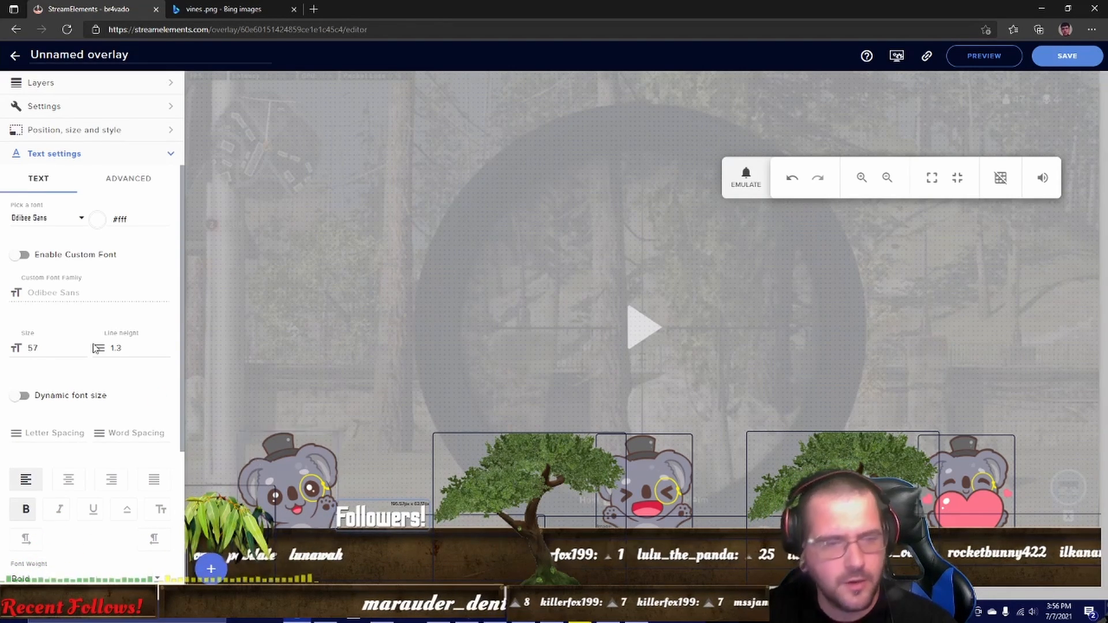
pyautogui.click(103, 223)
pyautogui.click(125, 238)
pyautogui.click(152, 299)
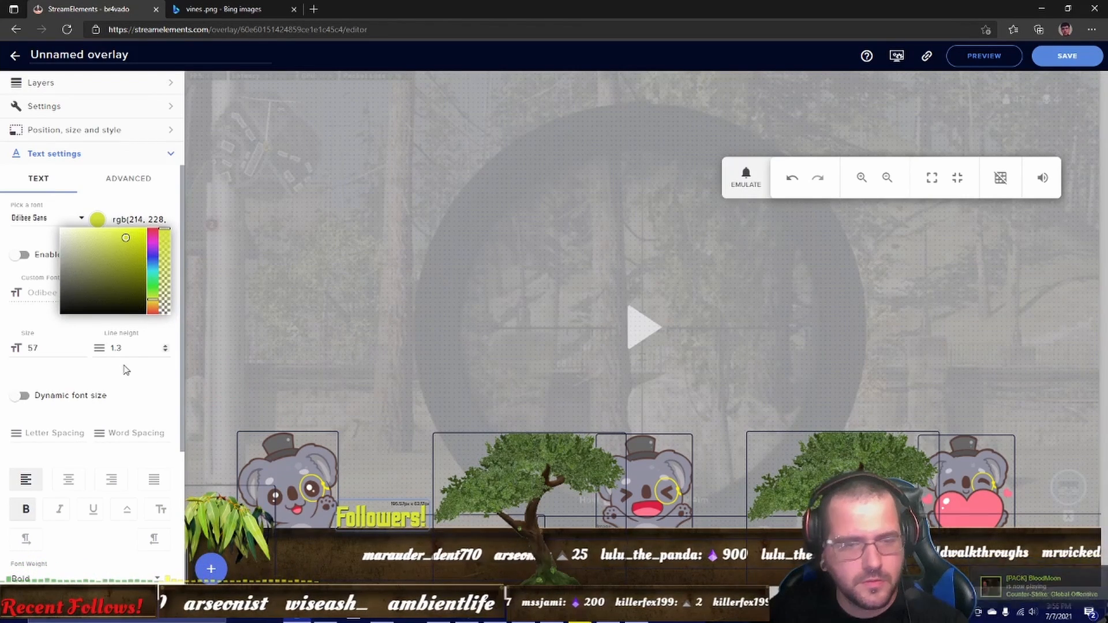
pyautogui.click(139, 404)
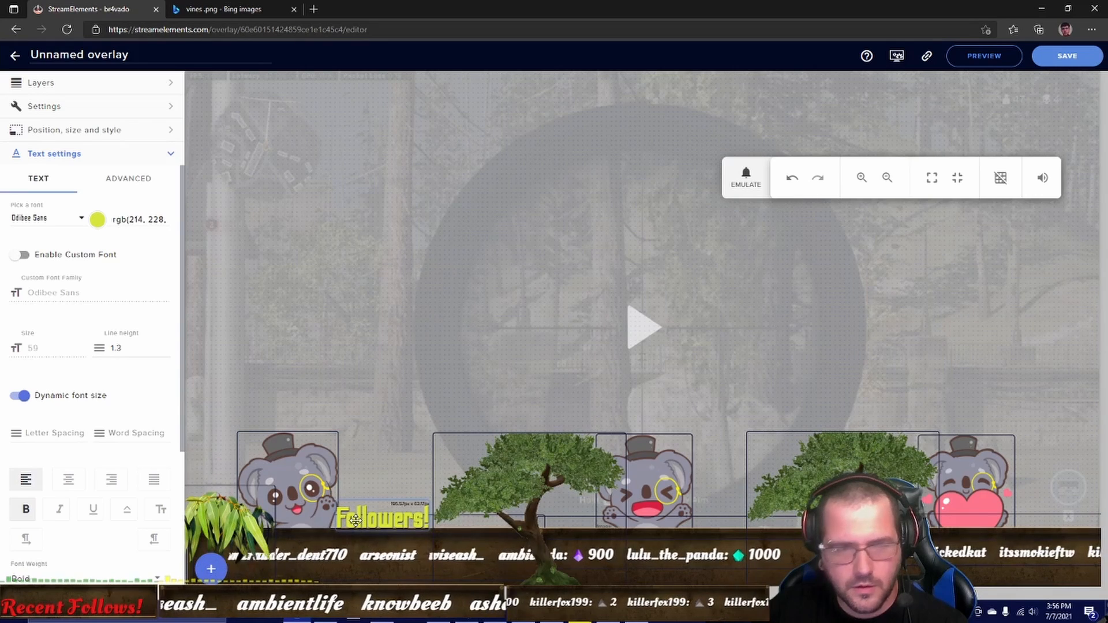
# Duplicate the "Followers!" text twice within this overlay and place one copy between the laughing koala and the second tree
pyautogui.click(107, 86)
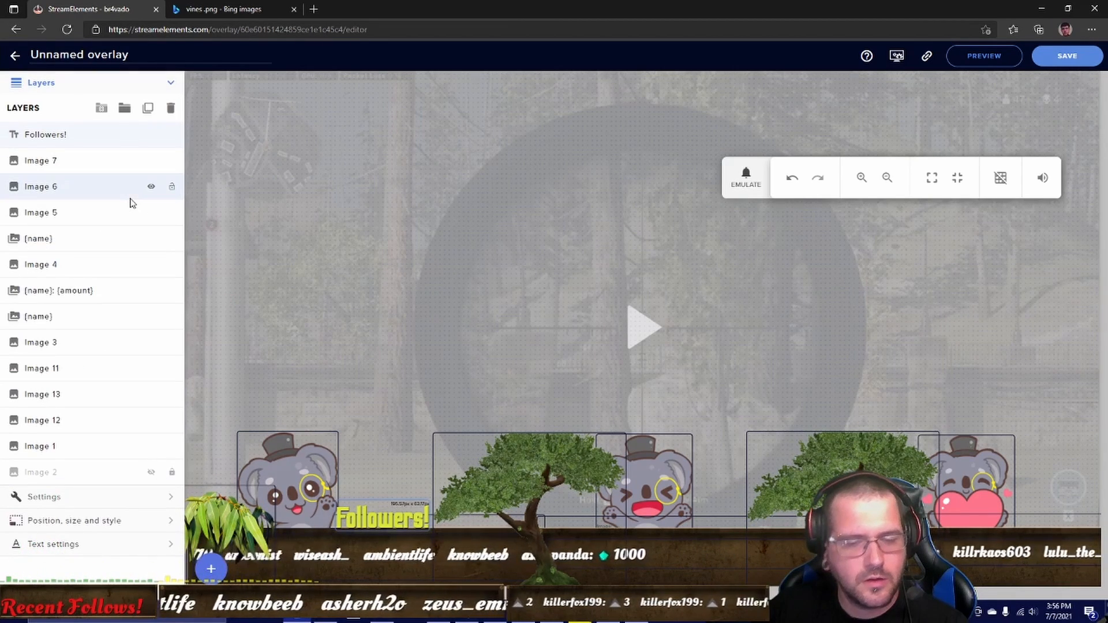
pyautogui.click(149, 109)
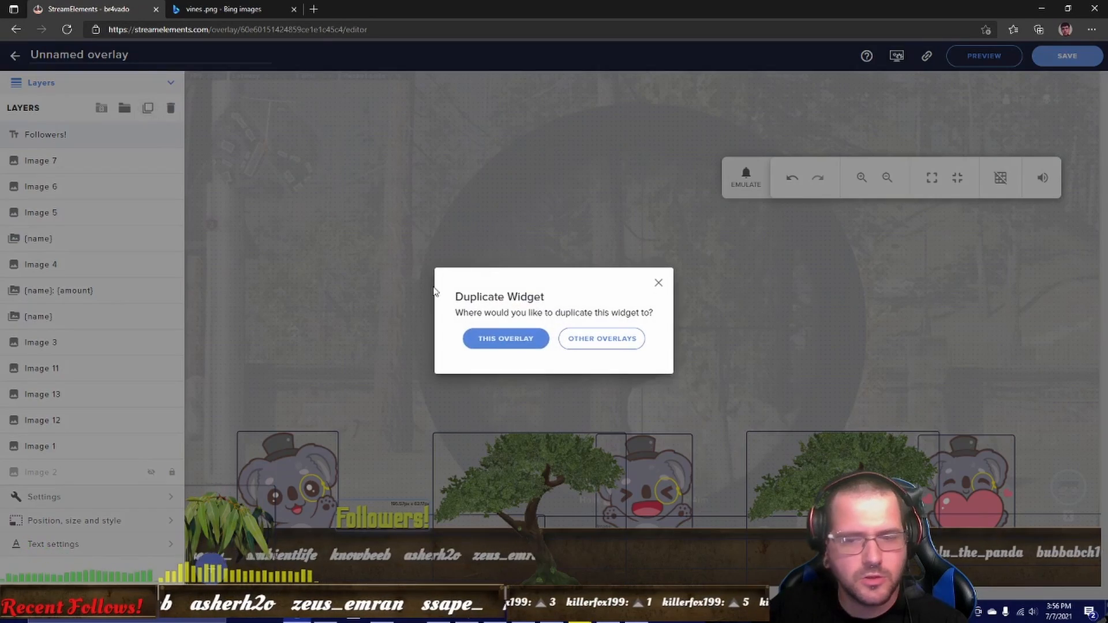
pyautogui.click(493, 344)
pyautogui.click(149, 108)
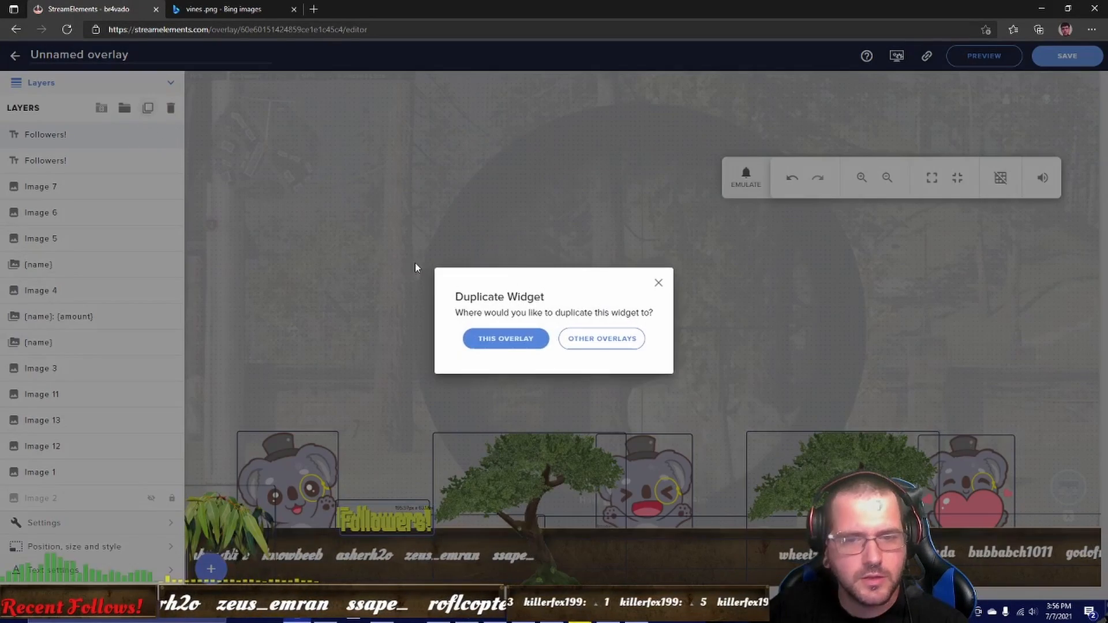
pyautogui.click(484, 342)
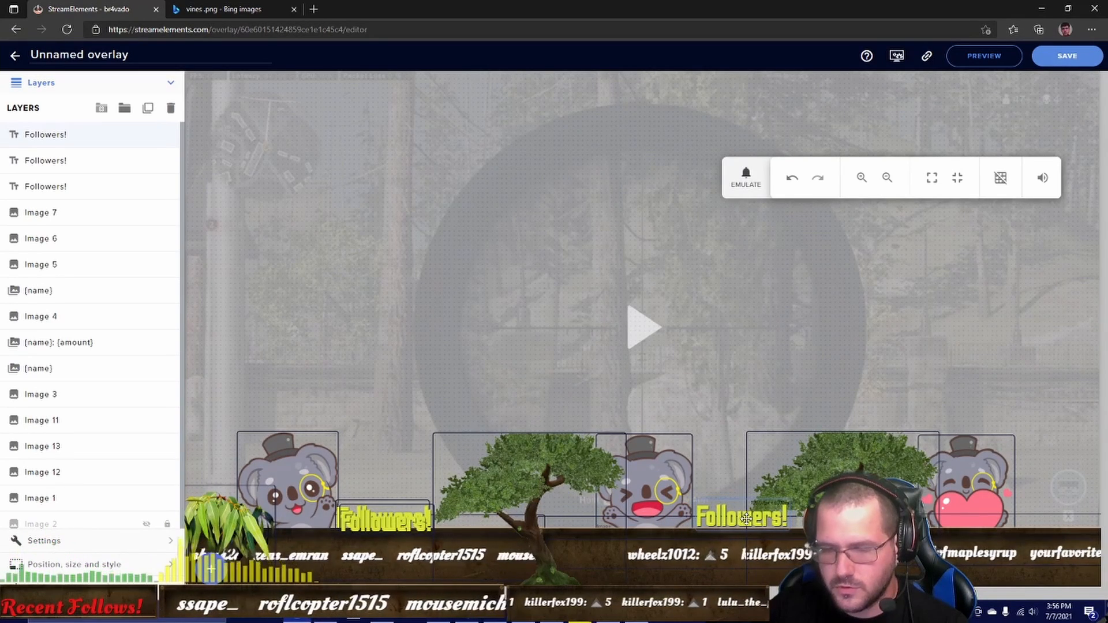
# Change the message of the text copy beside the laughing koala to "Bits!"
pyautogui.click(68, 541)
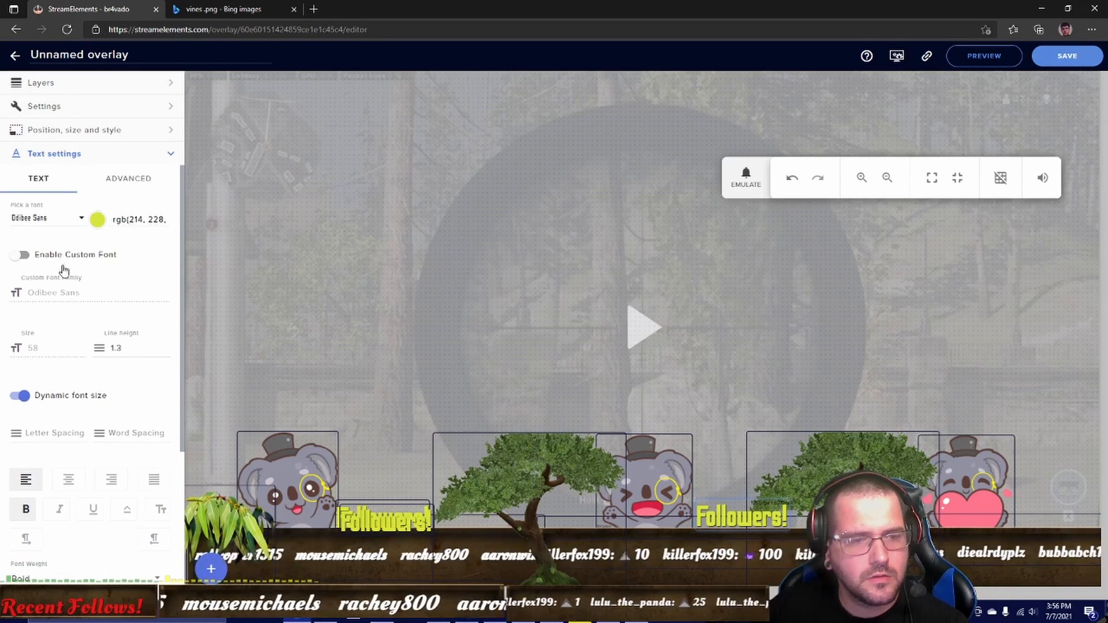
pyautogui.click(80, 107)
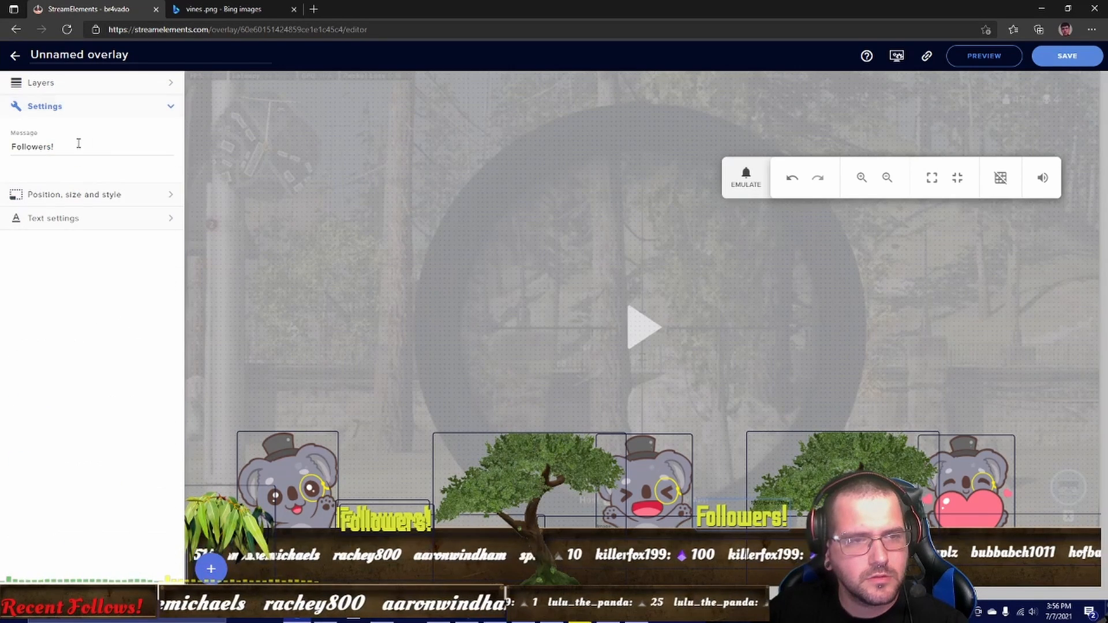
pyautogui.moveTo(79, 144); pyautogui.dragTo(9, 155)
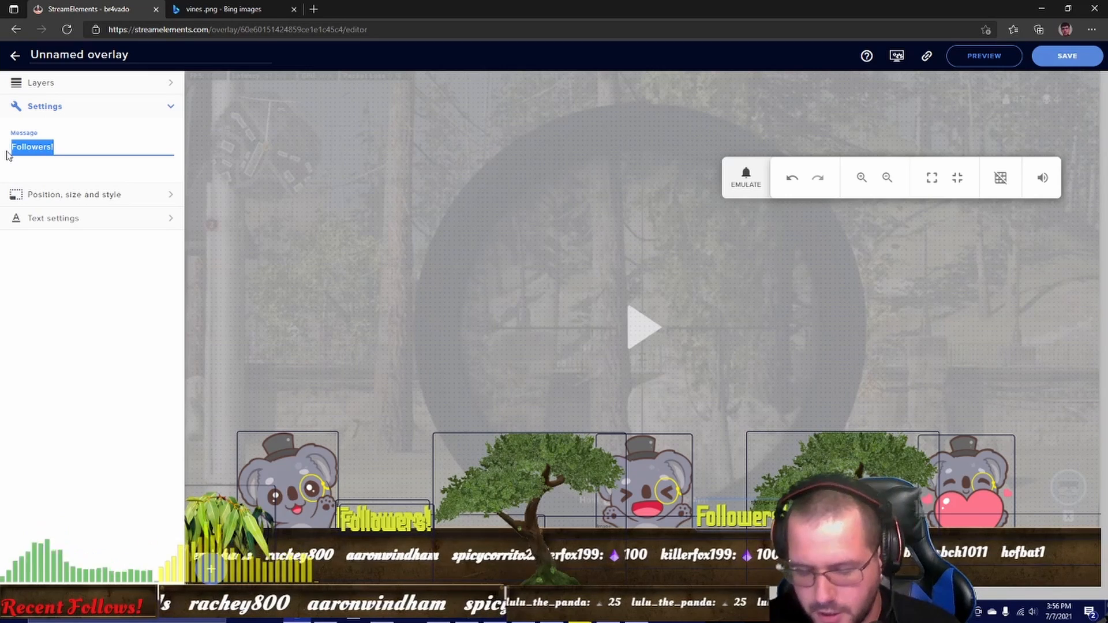
pyautogui.write('Bits!')
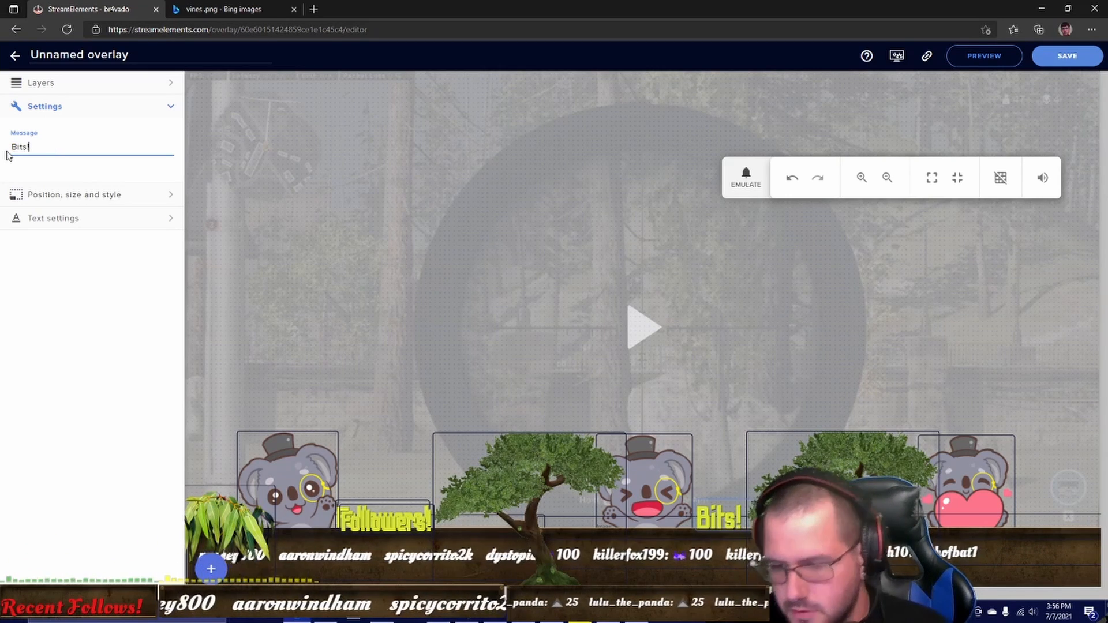
# Move the other "Followers!" copy to the outer side of the heart koala and change its message to "Subs!"
pyautogui.click(84, 86)
pyautogui.click(46, 165)
pyautogui.moveTo(359, 526); pyautogui.dragTo(1029, 523)
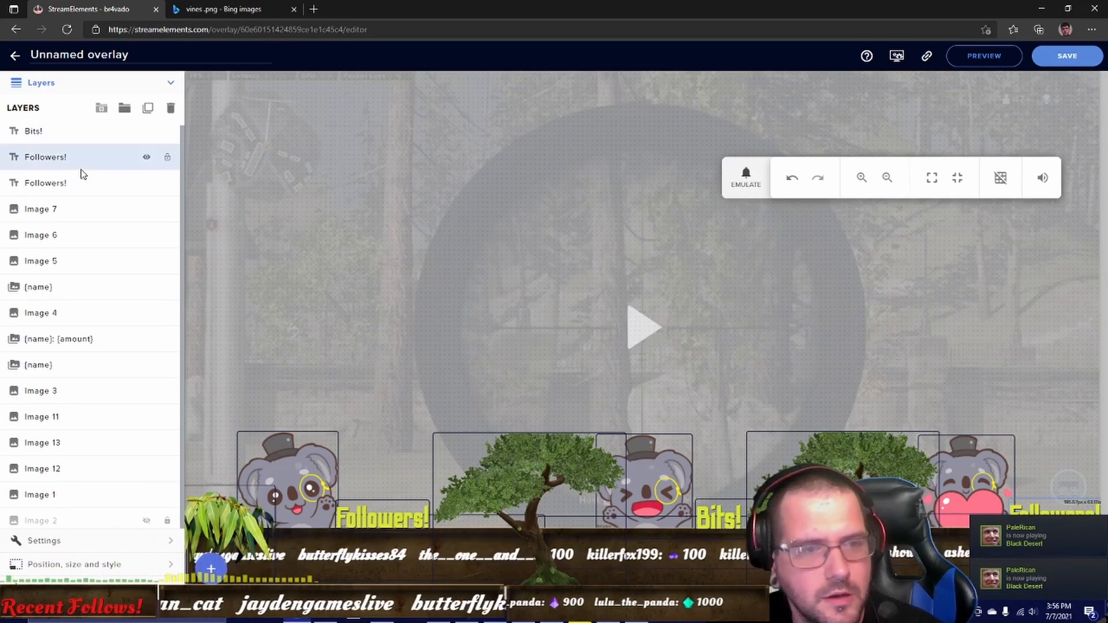
pyautogui.click(35, 540)
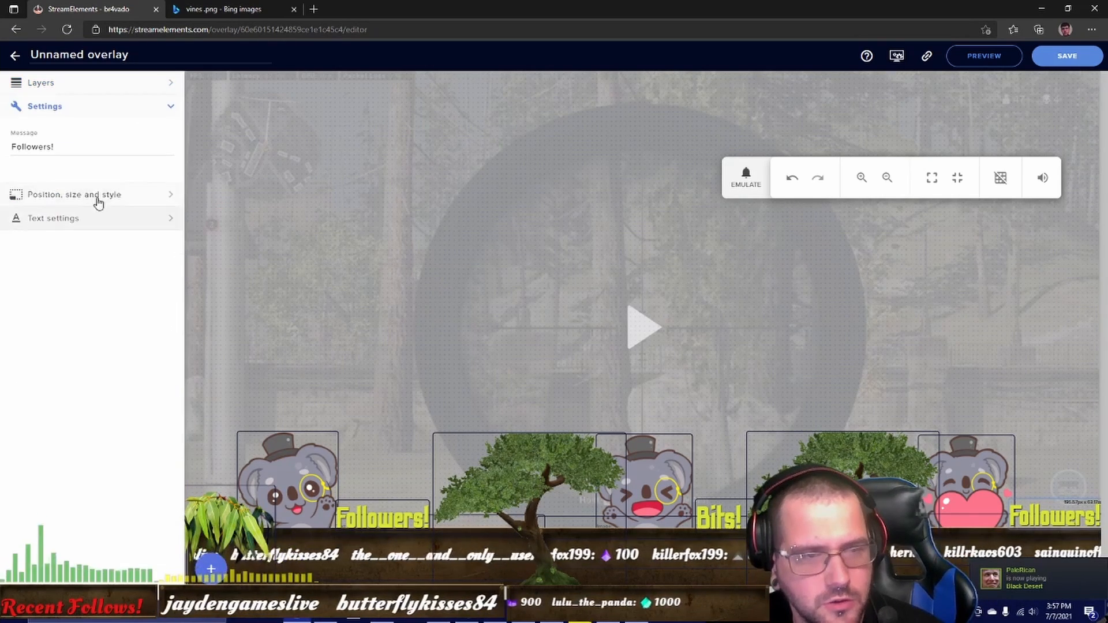
pyautogui.moveTo(61, 147); pyautogui.dragTo(8, 158)
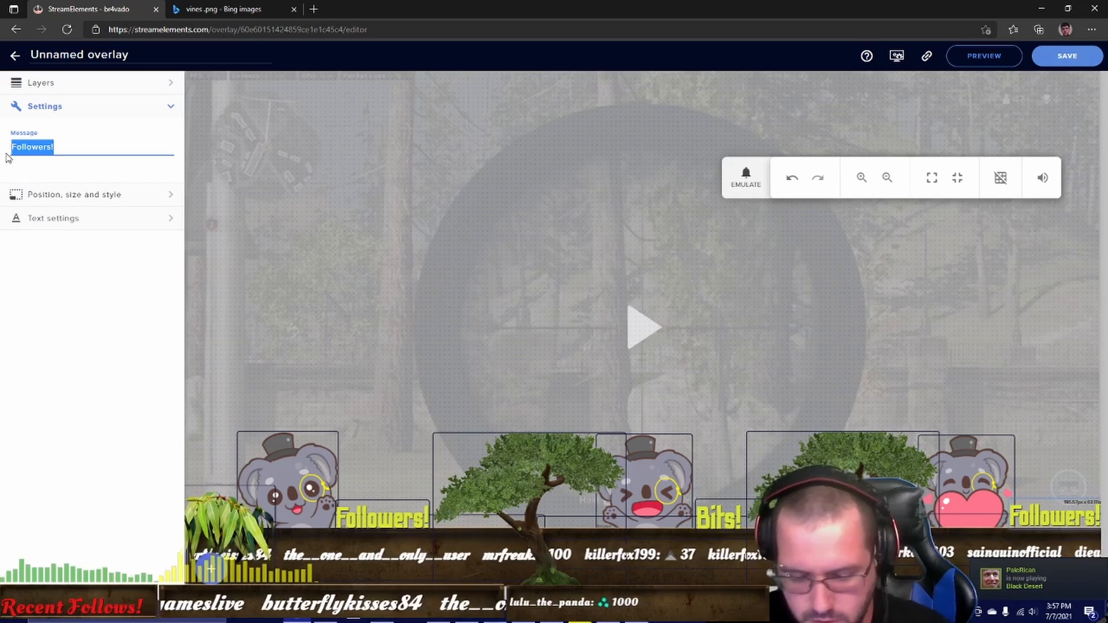
pyautogui.write('Subs!')
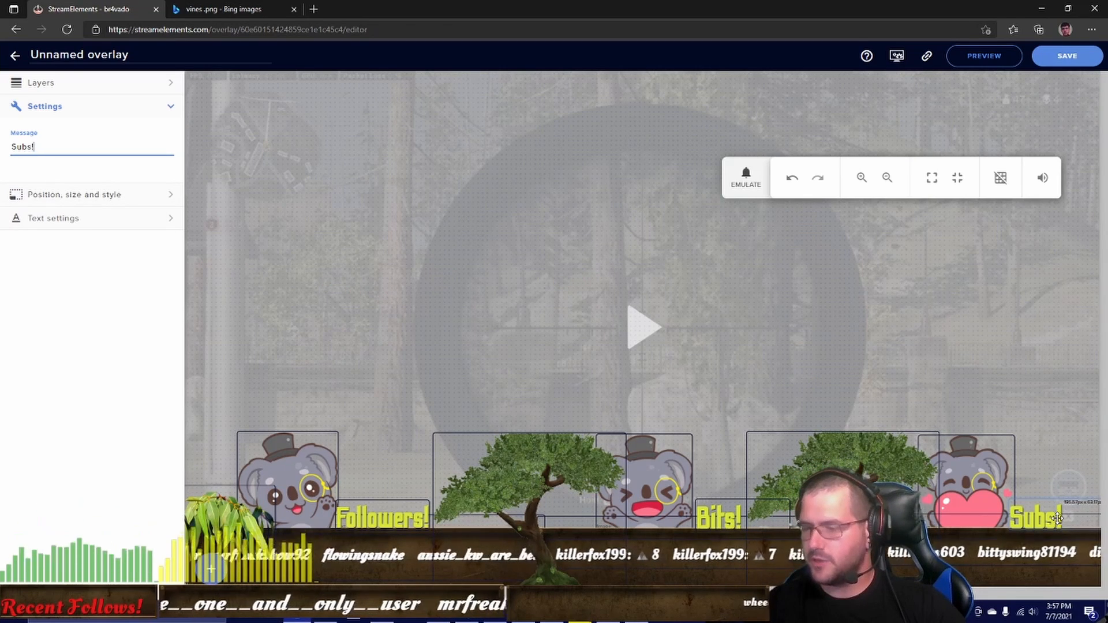
# Fine-tune the "Subs!" text beside the heart koala and nudge the "Bits!" text closer to the laughing koala
pyautogui.moveTo(1057, 517); pyautogui.dragTo(991, 514)
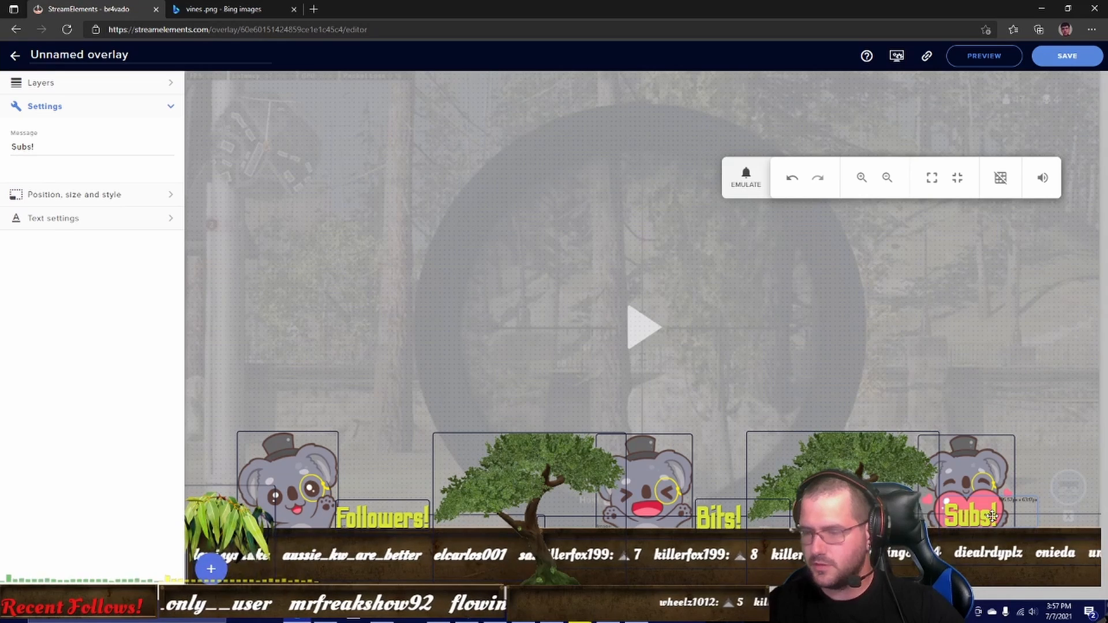
pyautogui.moveTo(991, 515); pyautogui.dragTo(1059, 517)
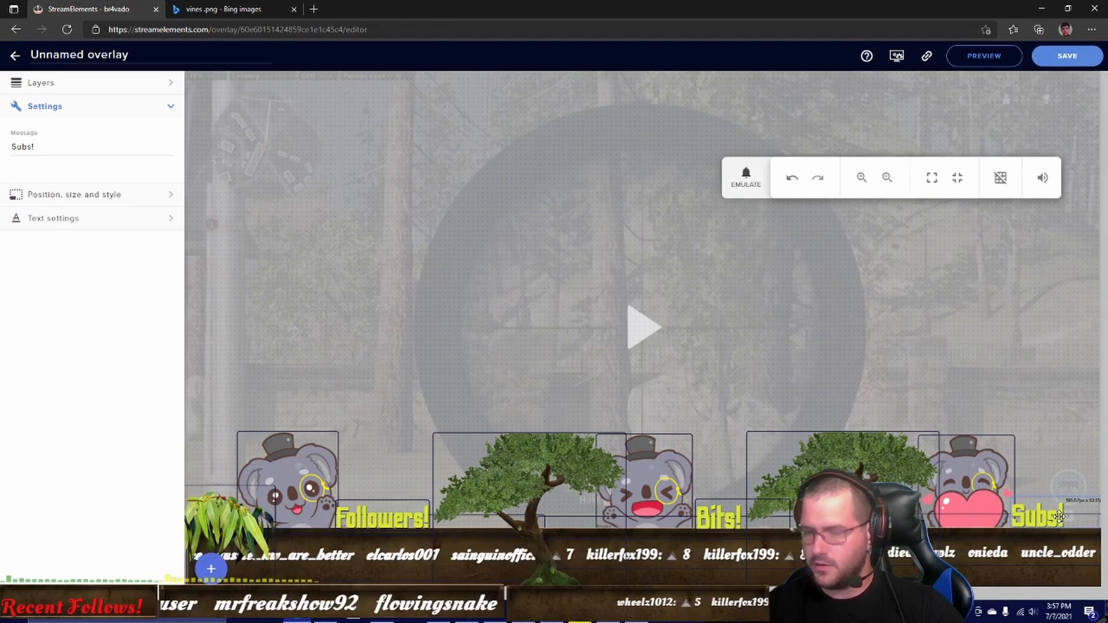
pyautogui.moveTo(738, 517); pyautogui.dragTo(679, 517)
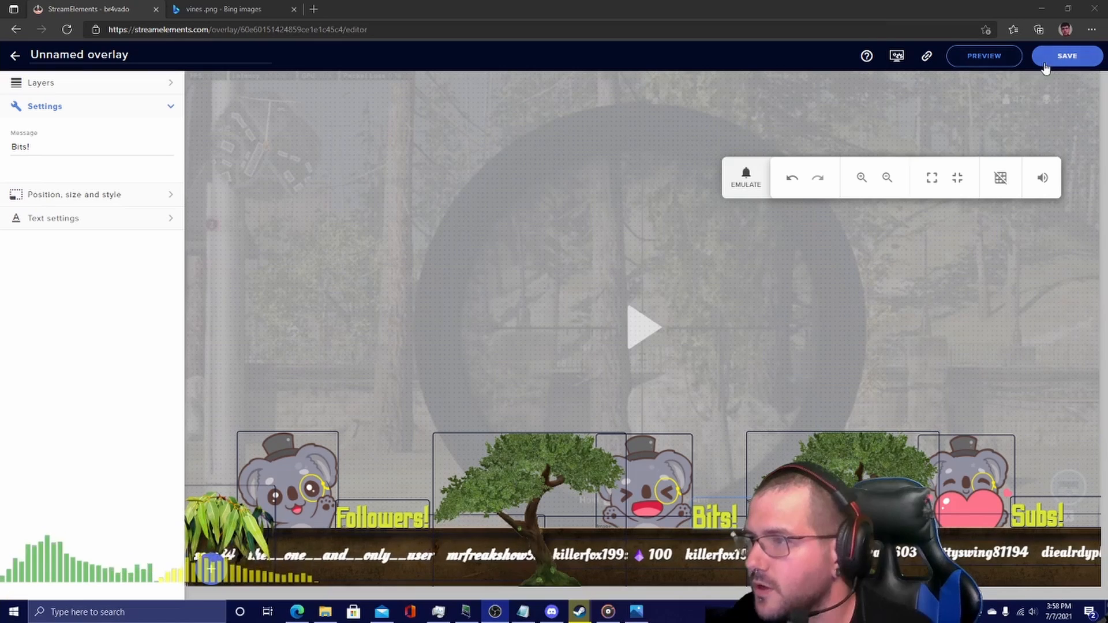
# Save the overlay under the name "Recent overlay" and copy its link to the clipboard
pyautogui.click(1046, 63)
pyautogui.click(635, 319)
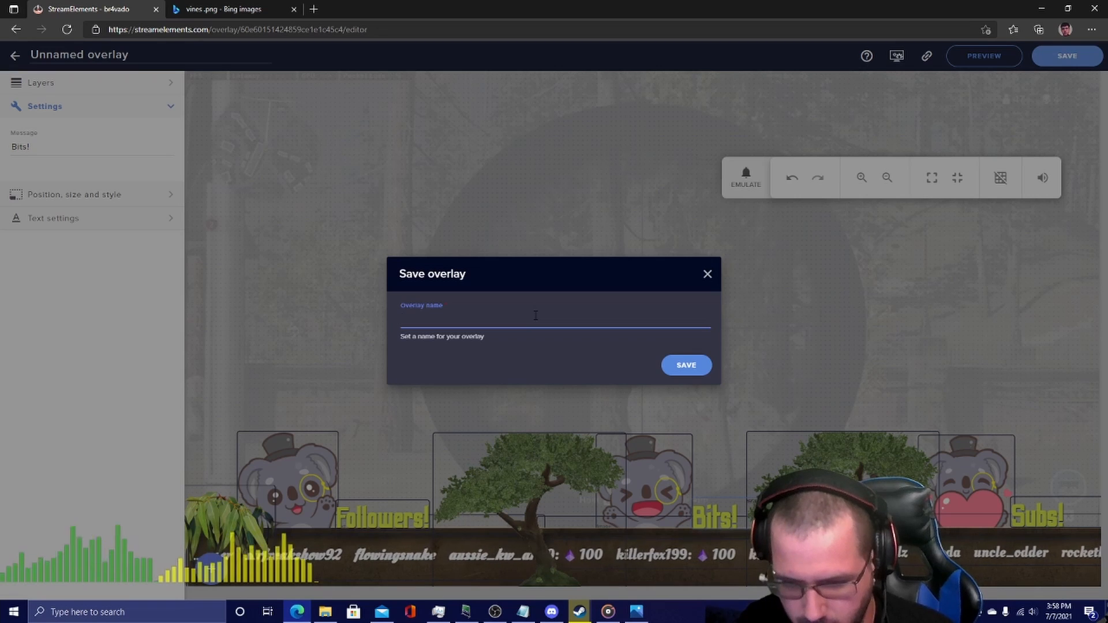
pyautogui.write('Recent ov')
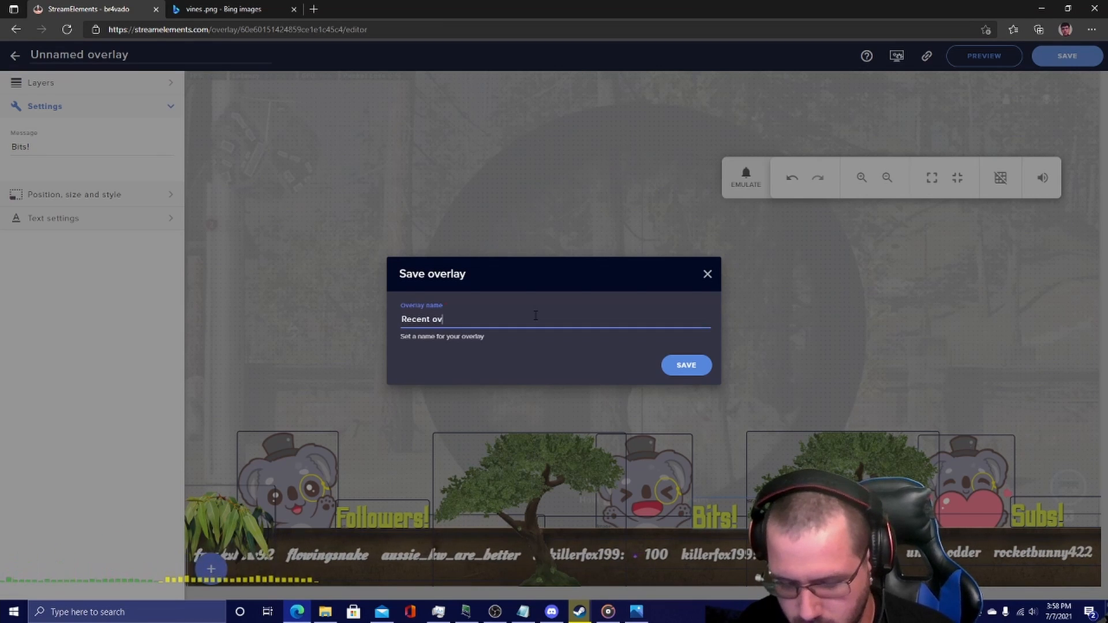
pyautogui.write('erlay')
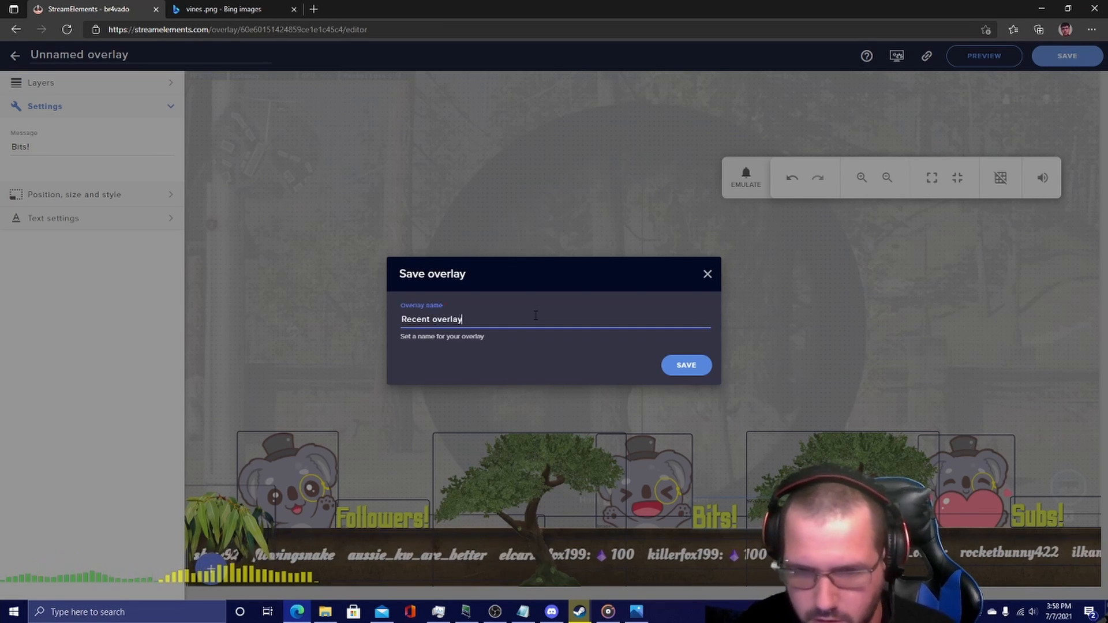
pyautogui.click(686, 365)
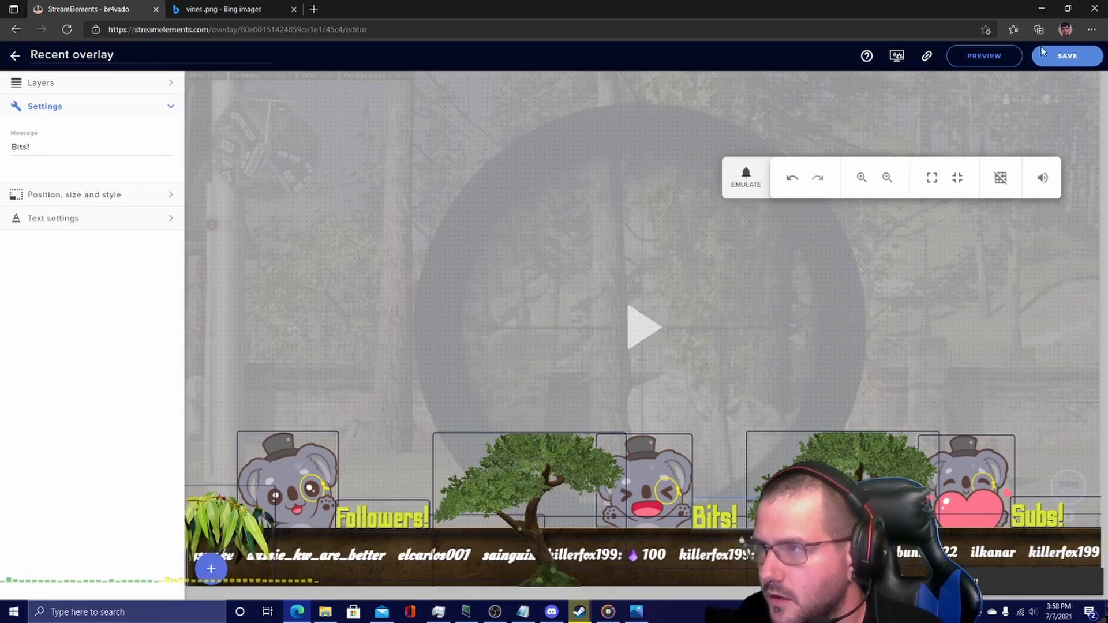
pyautogui.click(926, 58)
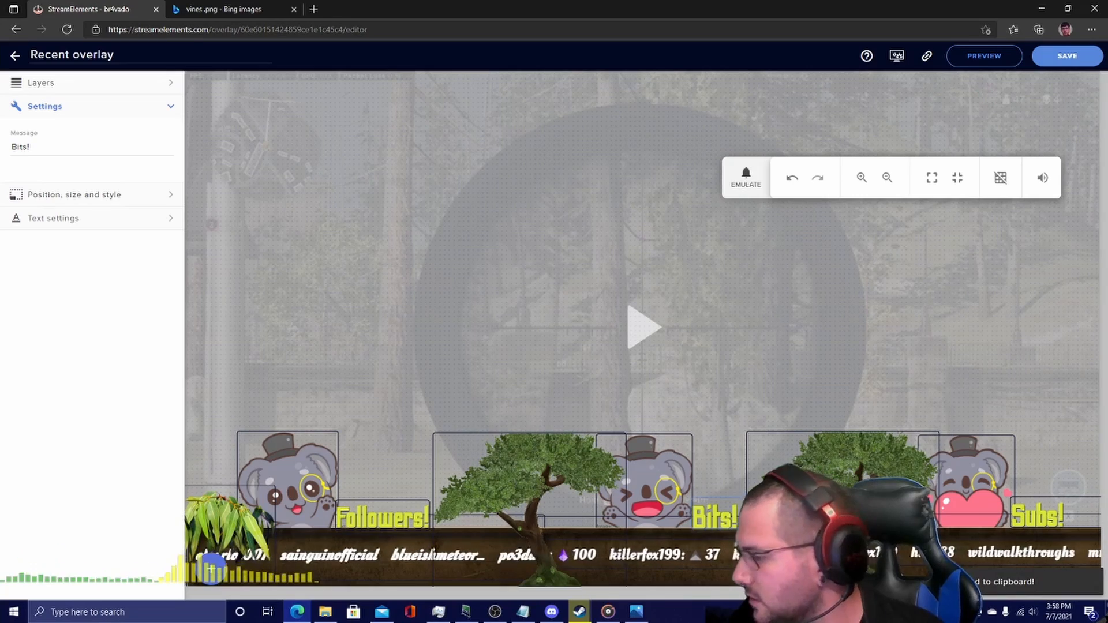
# Switch to OBS and add a new browser source named "Recent" to the Game scene
pyautogui.moveTo(1107, 151); pyautogui.dragTo(477, 51)
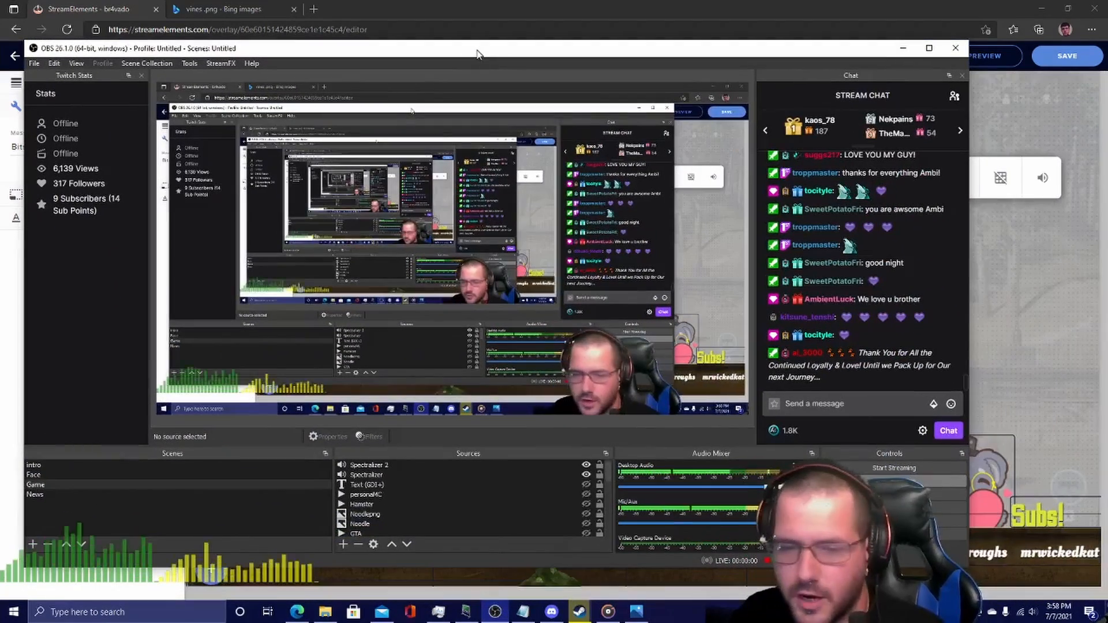
pyautogui.scroll(-2, 422, 483)
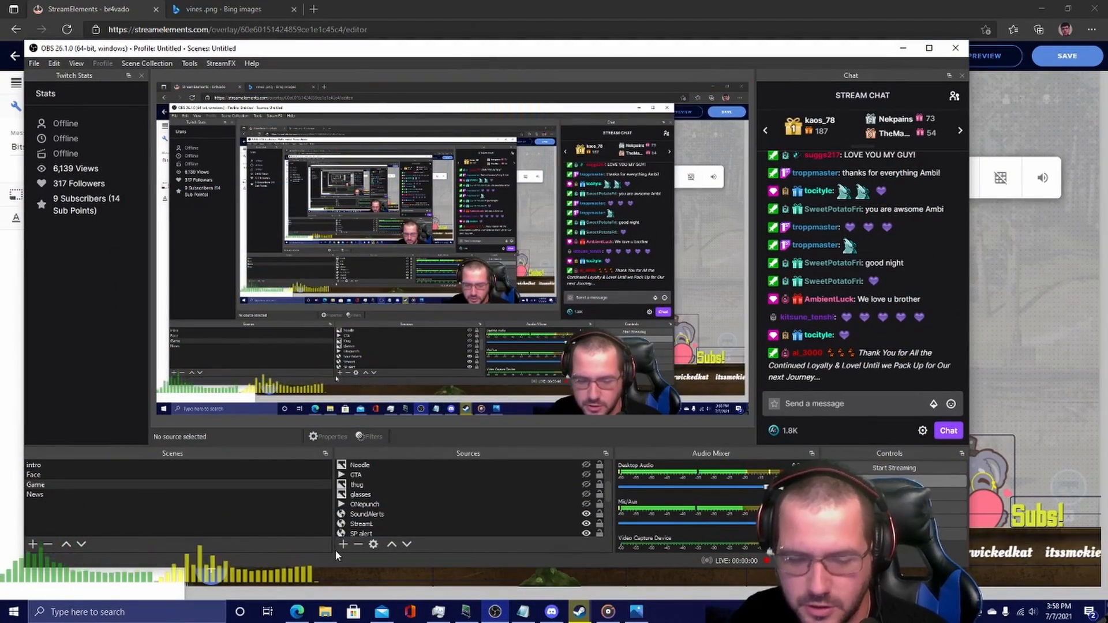
pyautogui.click(342, 544)
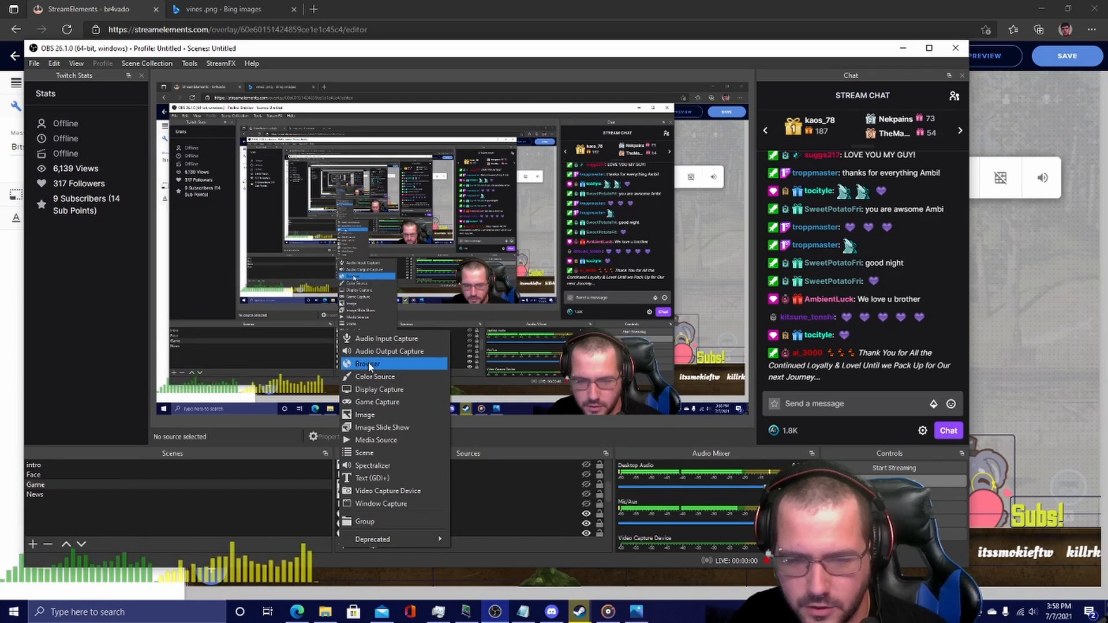
pyautogui.click(369, 363)
pyautogui.write('R')
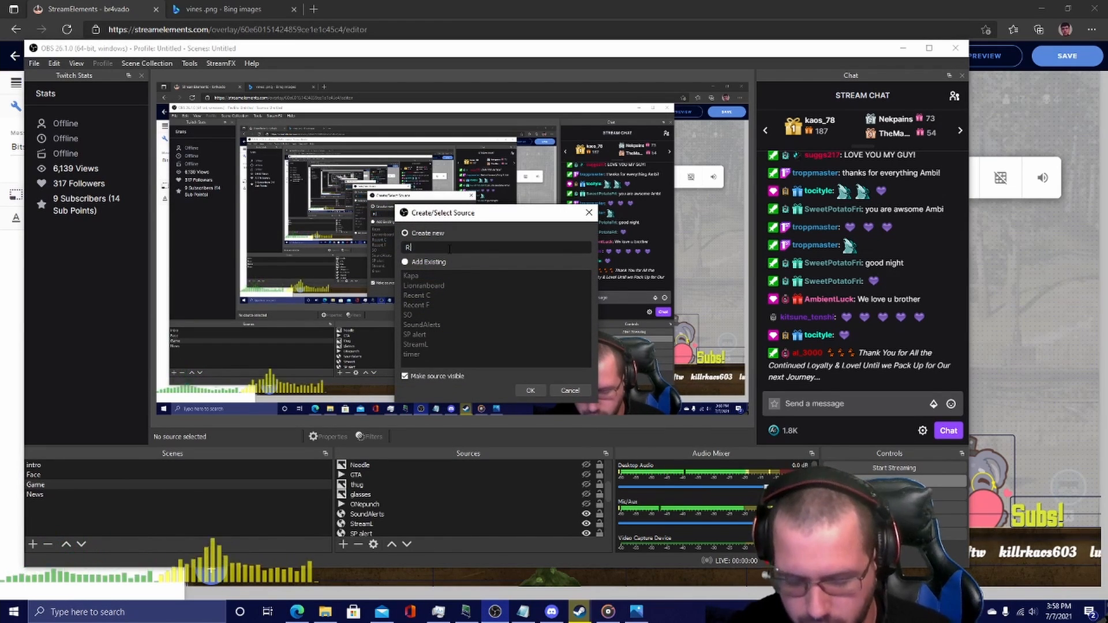
pyautogui.write('ecent')
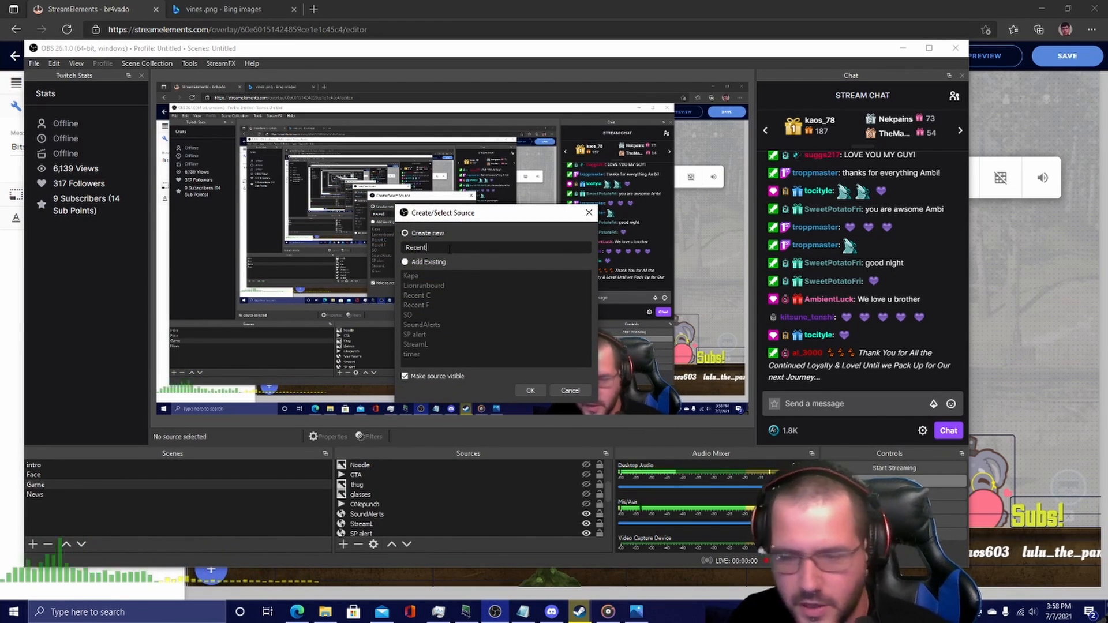
pyautogui.click(530, 390)
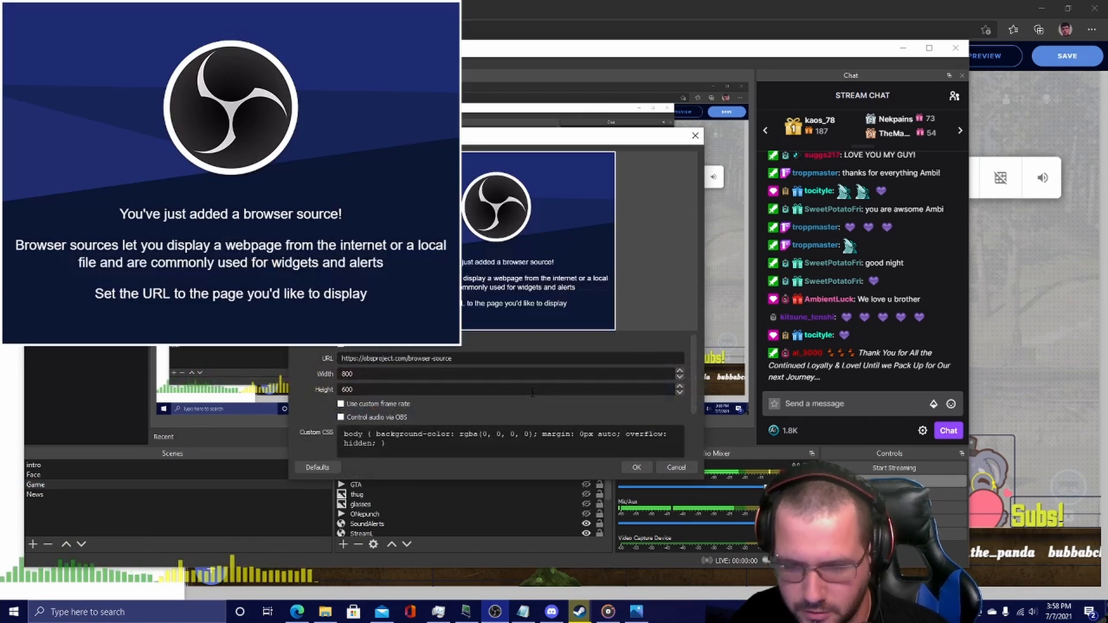
# Paste the copied overlay link as the browser source's URL, set its width to 1920 and height to 1080, and accept
pyautogui.tripleClick(450, 358)
pyautogui.rightClick(450, 359)
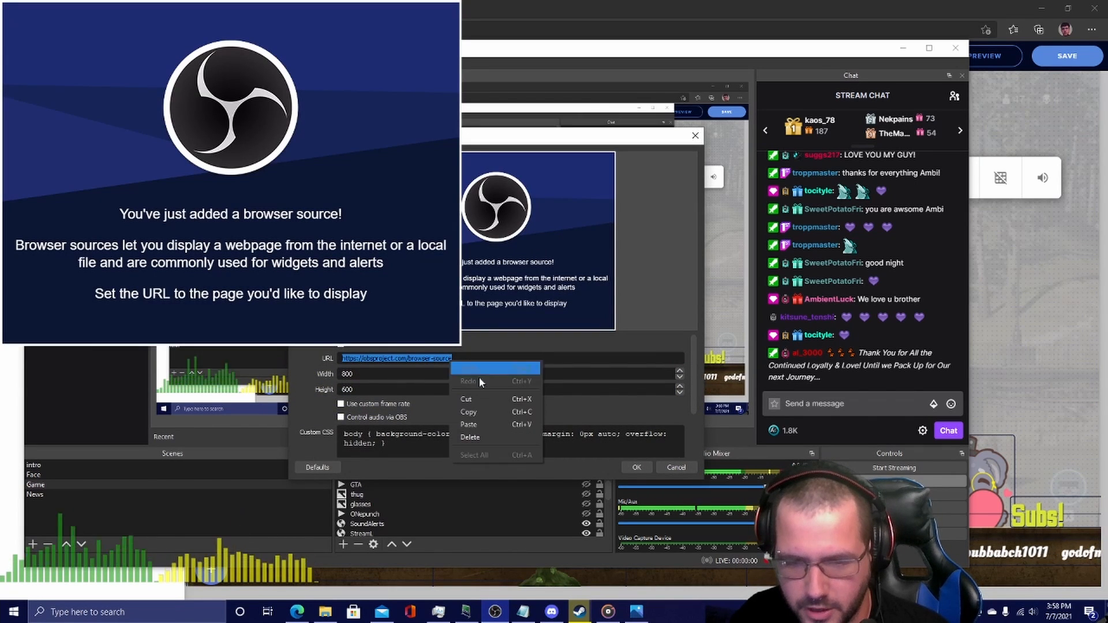
pyautogui.click(476, 424)
pyautogui.doubleClick(440, 373)
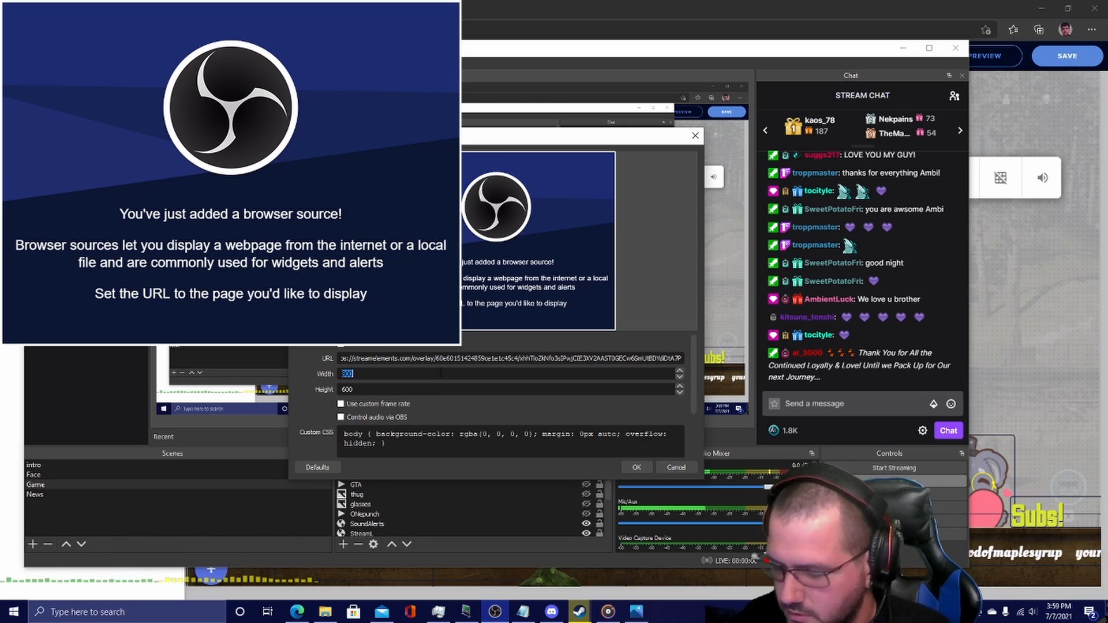
pyautogui.write('1920')
pyautogui.press('Tab')
pyautogui.write('1080')
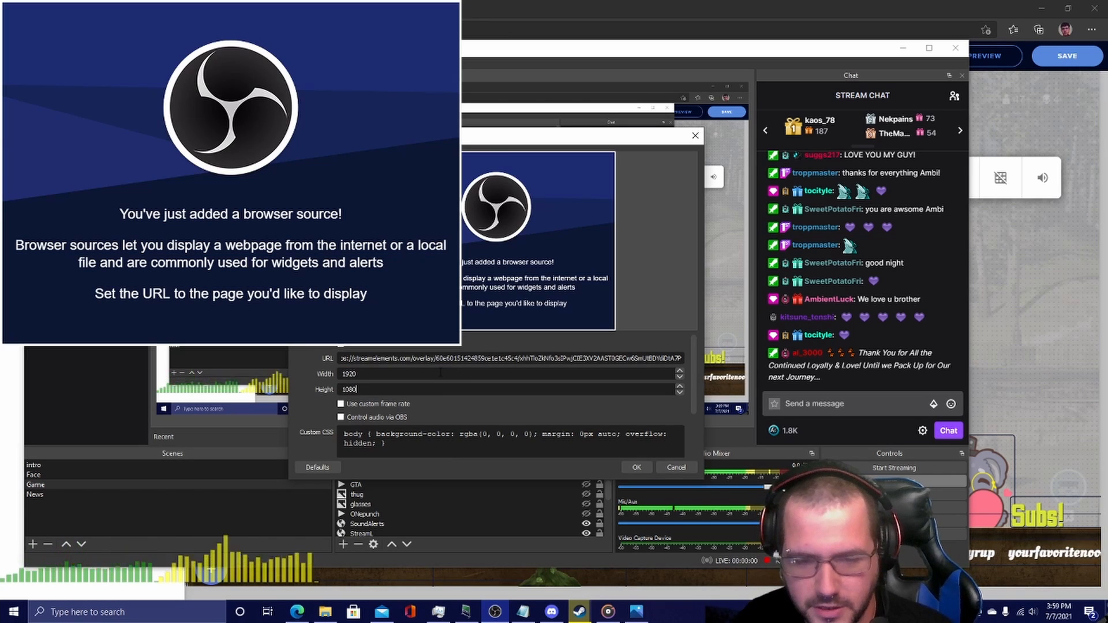
pyautogui.scroll(-2, 441, 374)
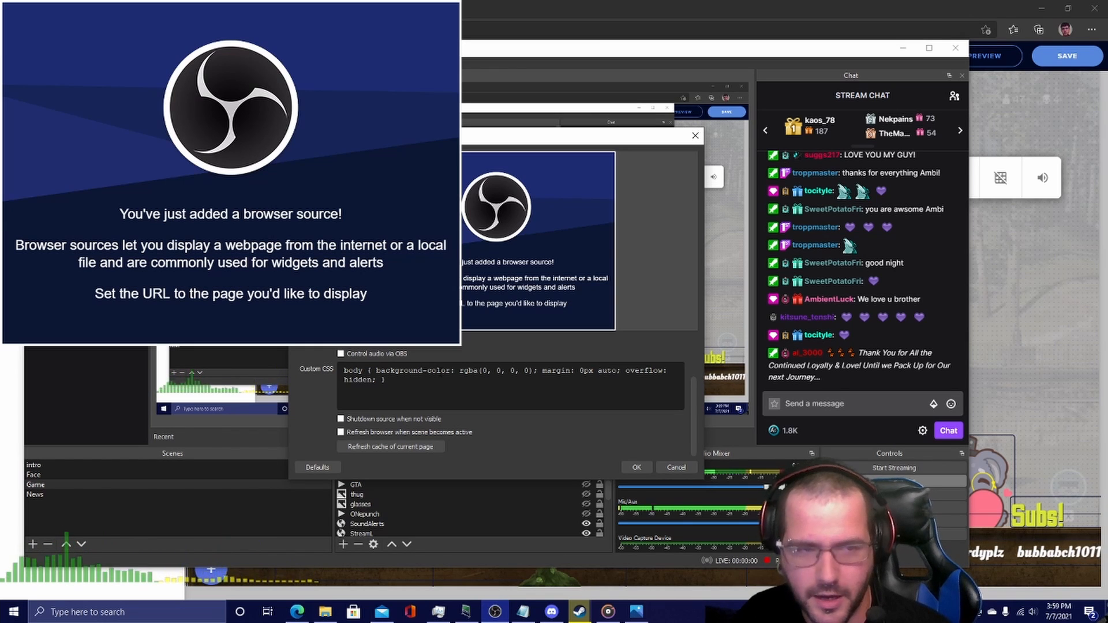
pyautogui.click(636, 468)
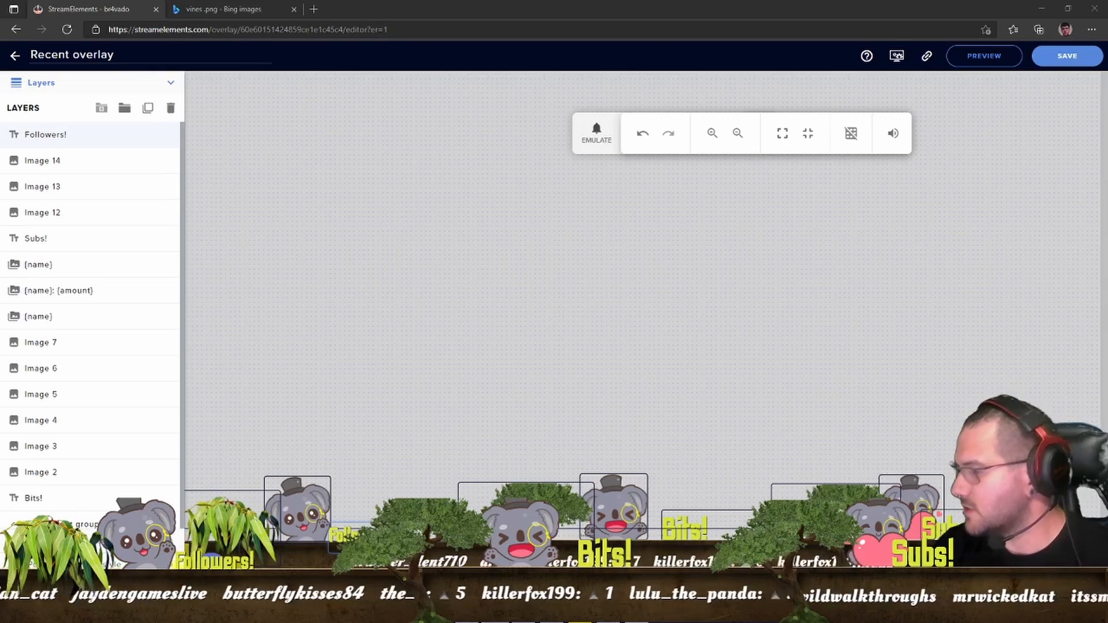
# Return to OBS and try to adjust the cropped overlay source by its upper corner in the preview
pyautogui.moveTo(1107, 124); pyautogui.dragTo(613, 1)
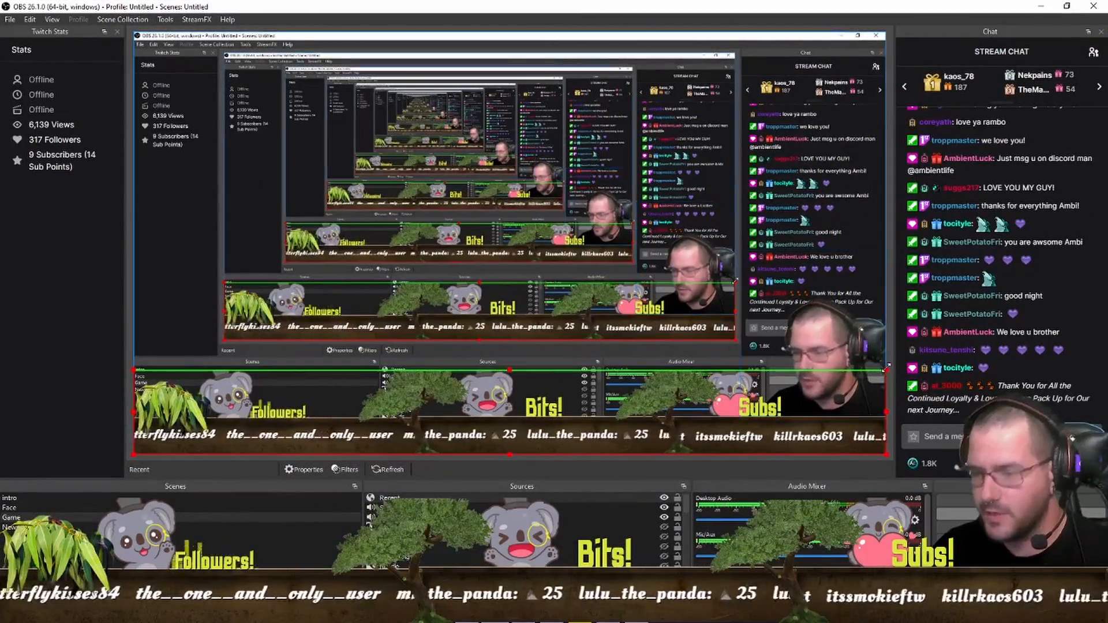
pyautogui.moveTo(887, 370); pyautogui.dragTo(890, 397)
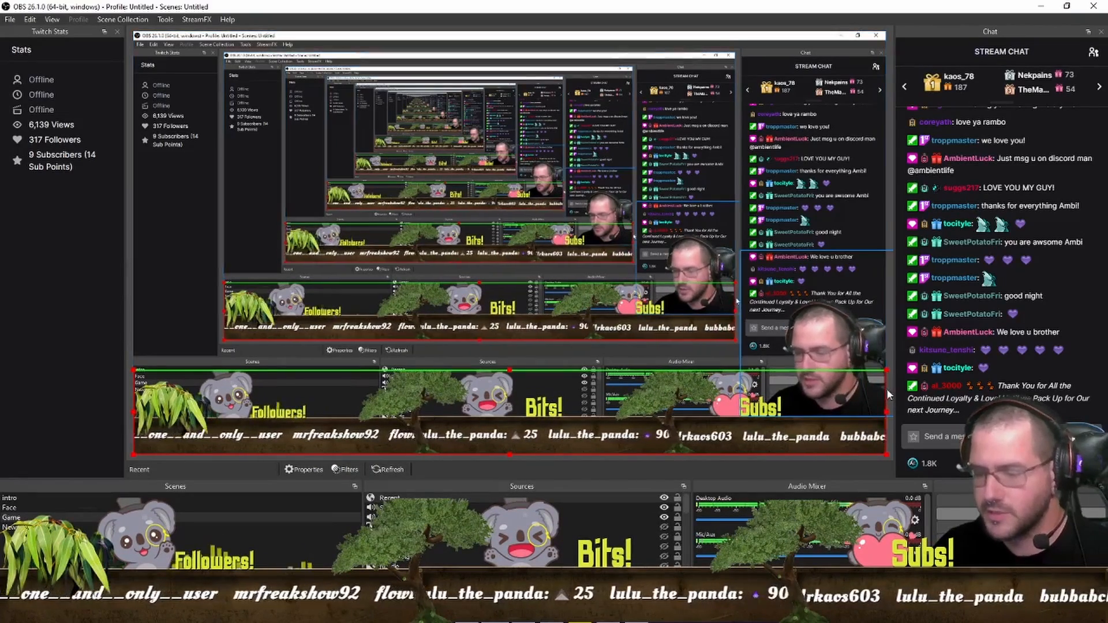